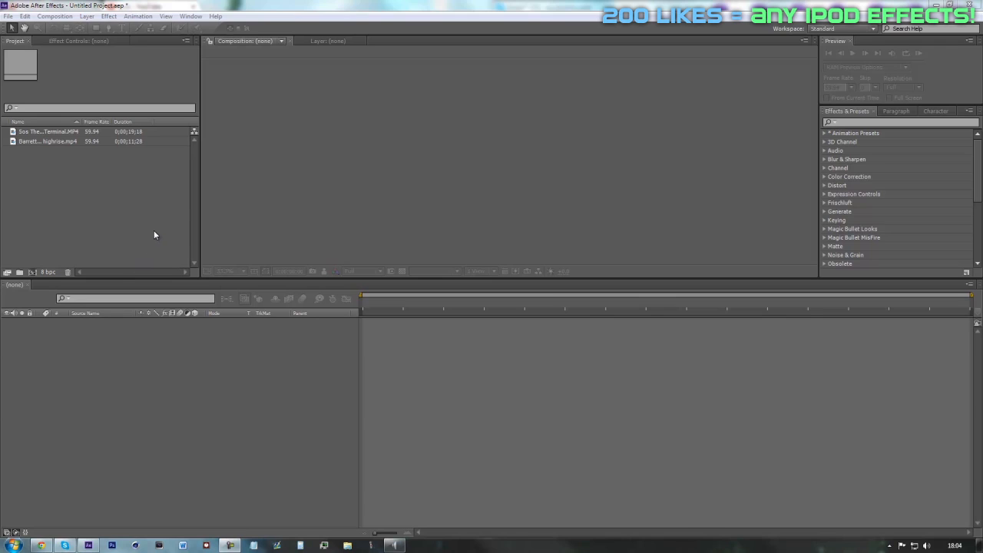
drag(166, 251, 21, 157)
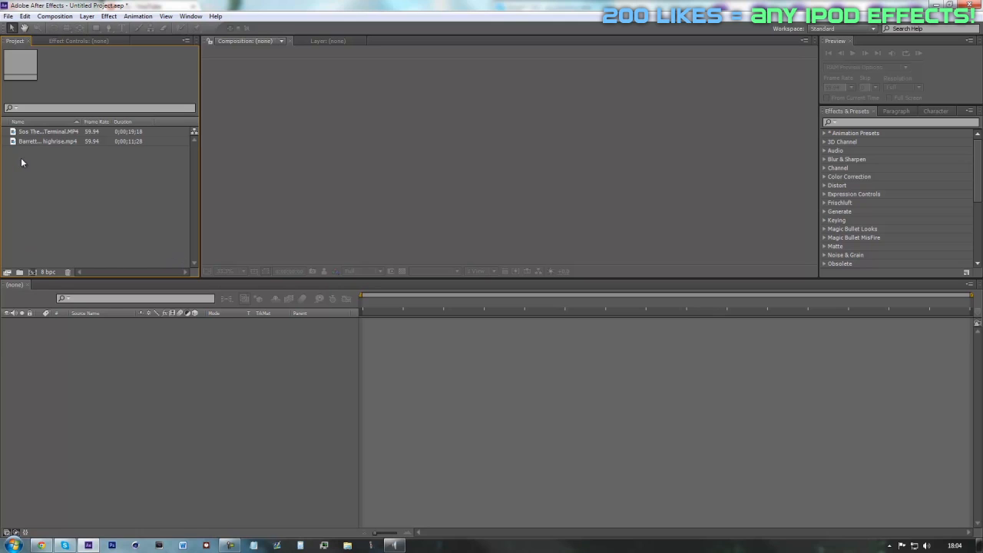
drag(93, 215, 35, 169)
Step: Switch to Chrome and watch a section of the YouTube video "ipod." as reference for the effect, pausing at 0:45
click(42, 546)
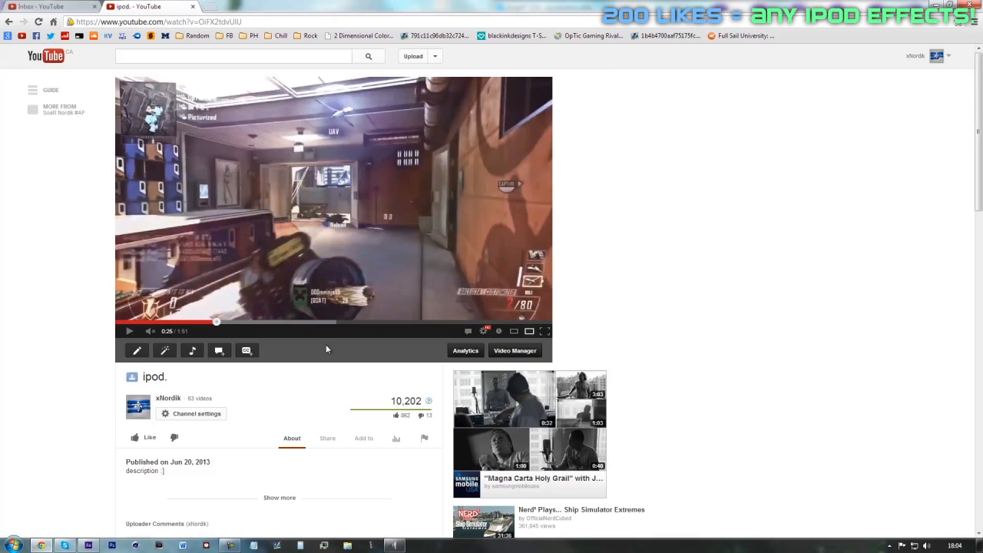
click(272, 327)
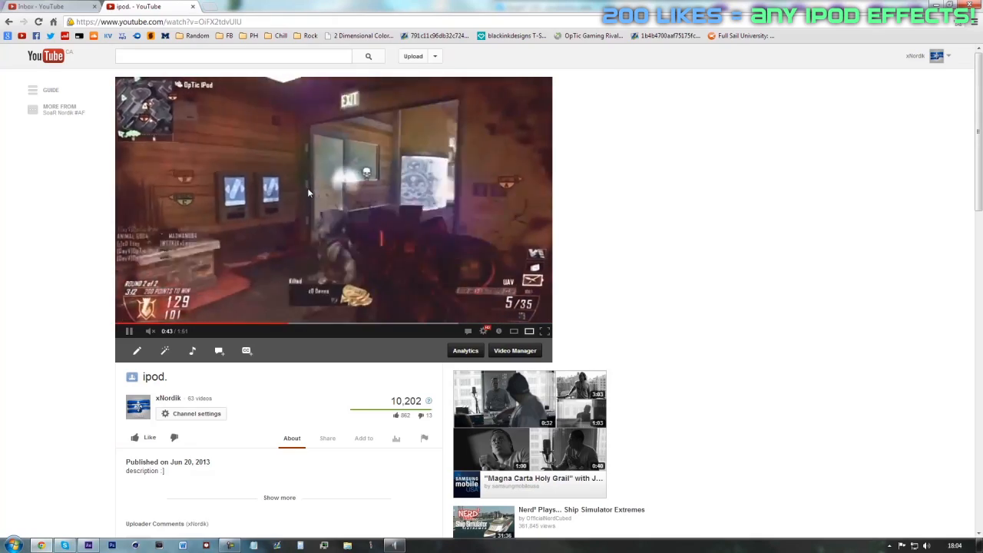
click(225, 296)
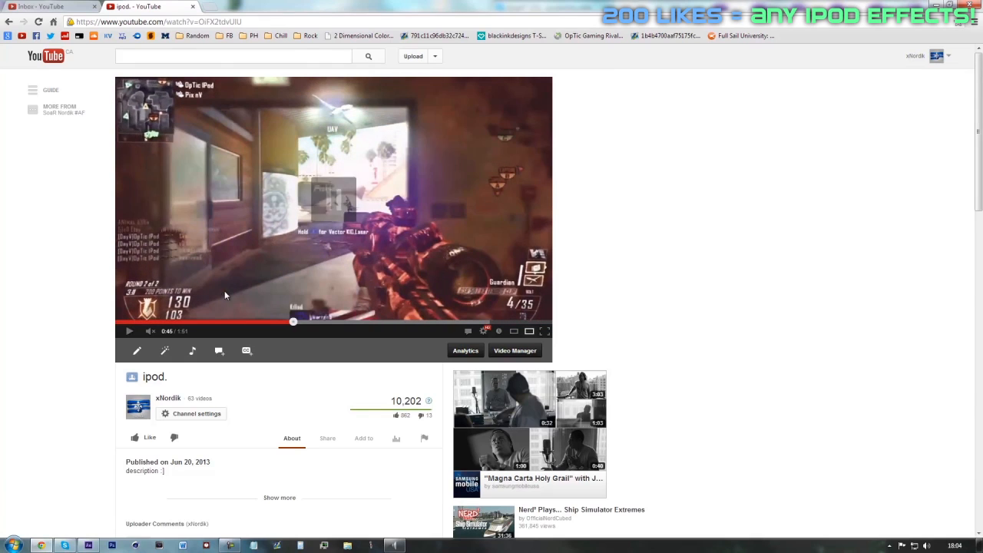
Step: Switch back to After Effects and shorten the timeline area to give the composition viewer more height
click(88, 545)
drag(143, 277, 187, 317)
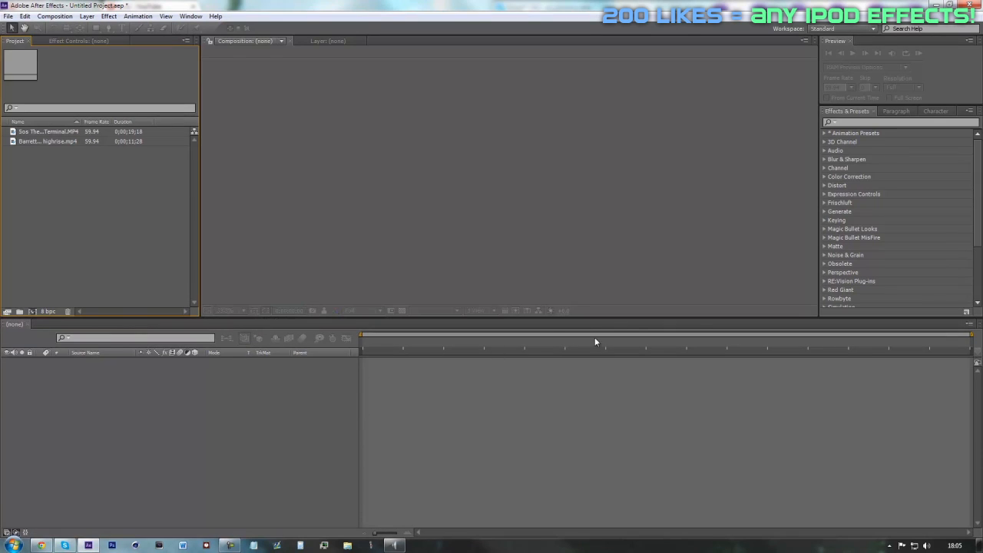
drag(519, 317, 530, 311)
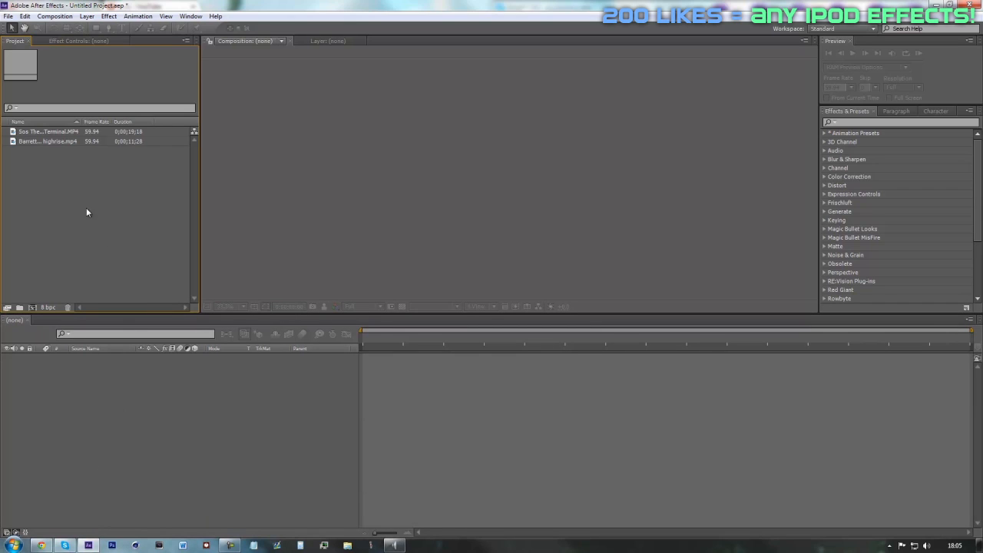
Step: Create a new 1280 x 720 composition at 59.94 frames per second with a duration of 0;02;05;20
drag(23, 164, 45, 157)
drag(94, 179, 46, 270)
click(33, 307)
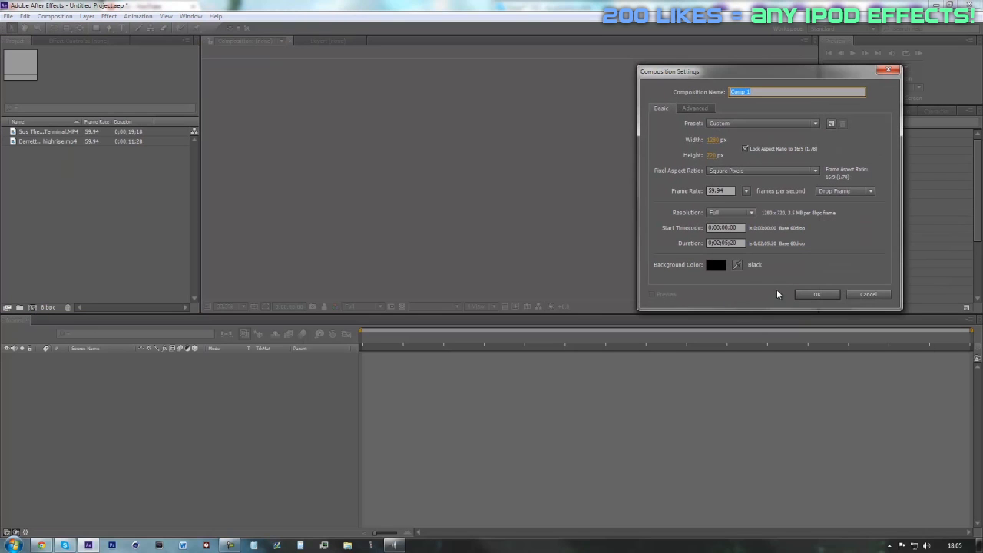
click(816, 294)
Step: Add the Barrett highrise clip at the composition's start and the Sos Thermal MSR Terminal clip above it, starting at about 8 s
drag(66, 142, 401, 358)
click(376, 338)
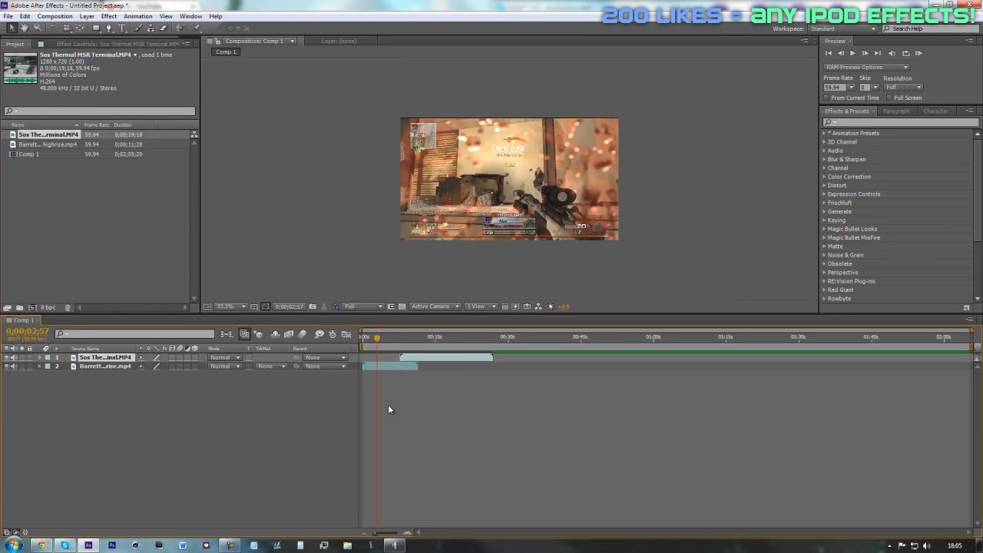
click(406, 532)
click(406, 533)
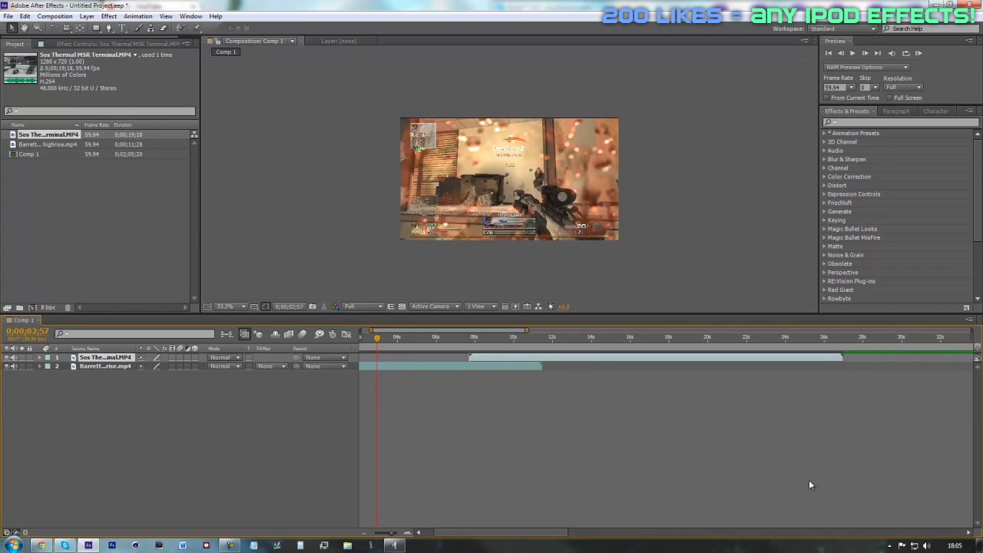
Step: Shift the Barrett highrise clip earlier so that it ends at about 2.5 s
drag(545, 533, 533, 533)
drag(486, 366, 317, 368)
drag(415, 366, 391, 374)
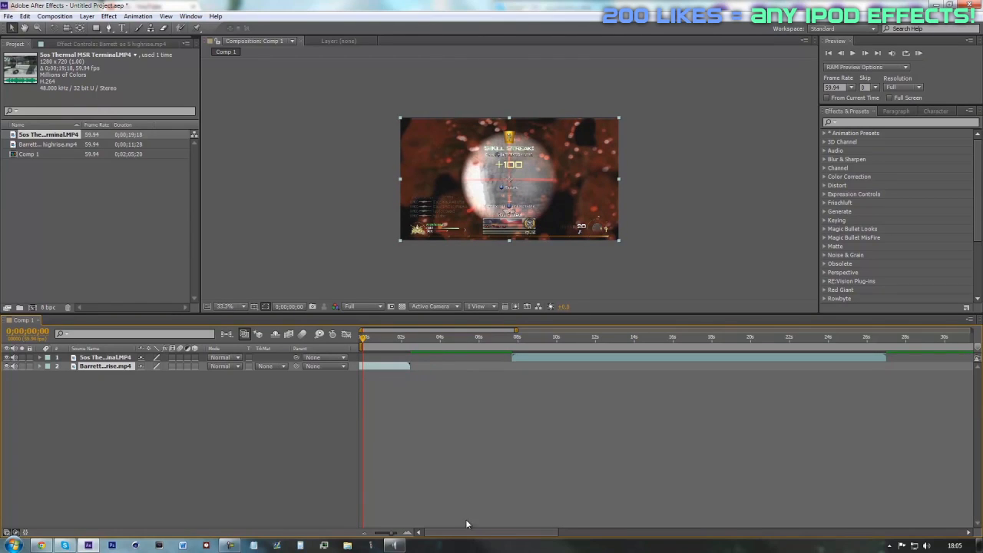
click(407, 533)
mouse_move(451, 536)
mouse_down()
mouse_move(468, 533)
mouse_move(438, 534)
mouse_up()
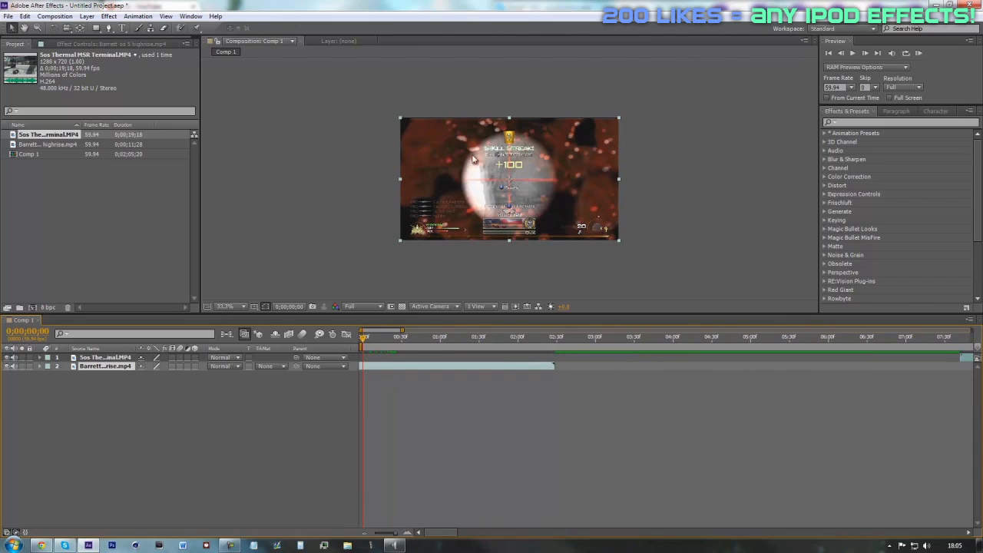
click(366, 531)
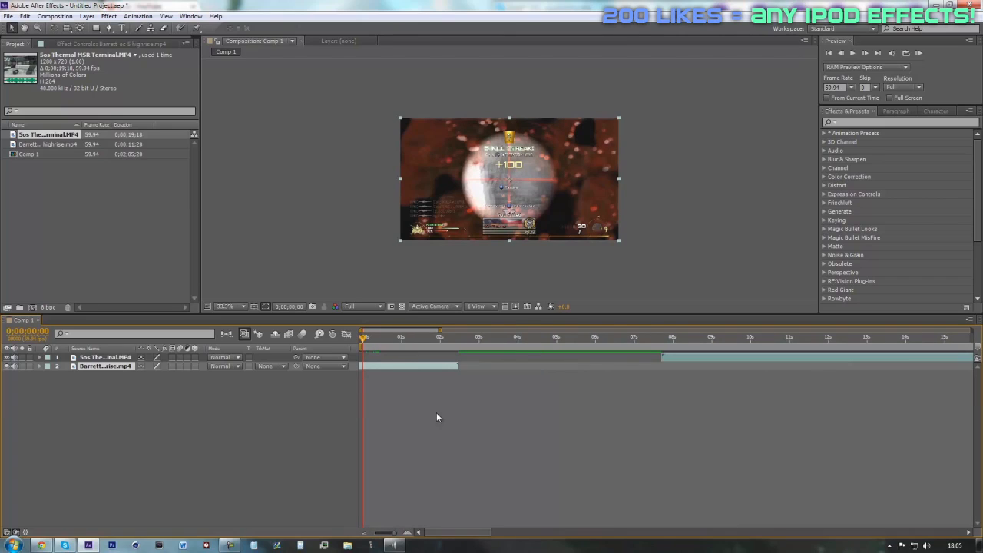
Step: Slide the Sos Thermal MSR Terminal clip earlier and cut away everything before 0;00;07;44
click(663, 336)
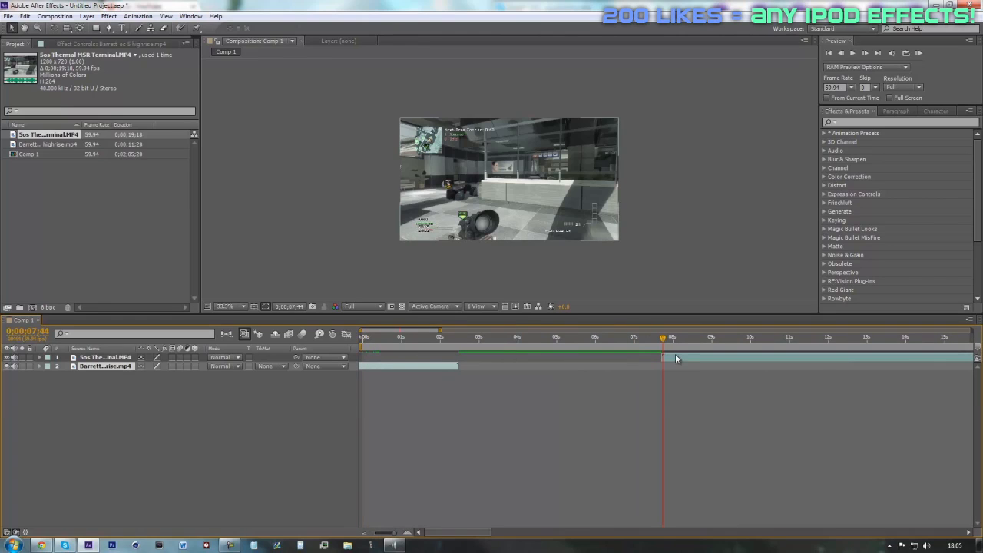
drag(673, 359, 429, 355)
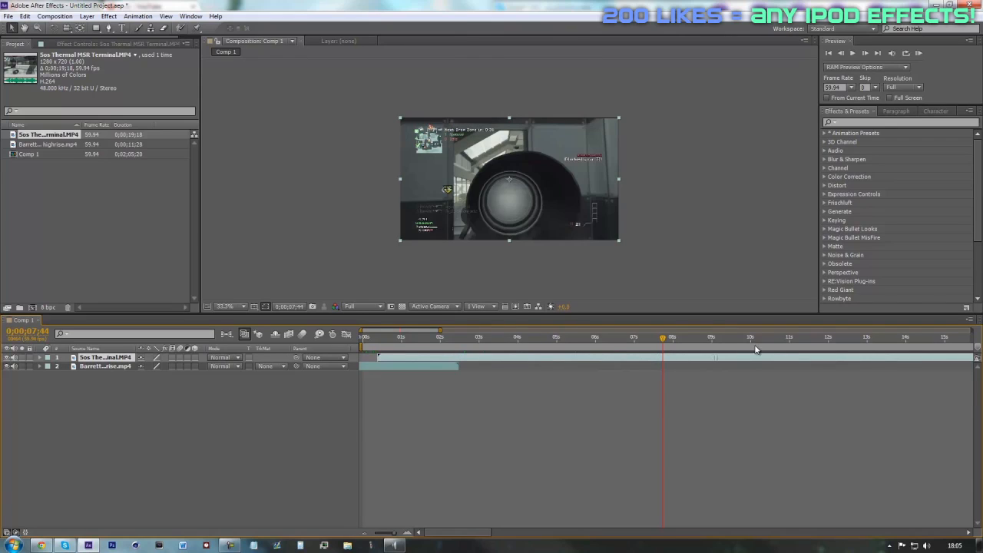
drag(657, 359, 559, 356)
drag(701, 362, 620, 361)
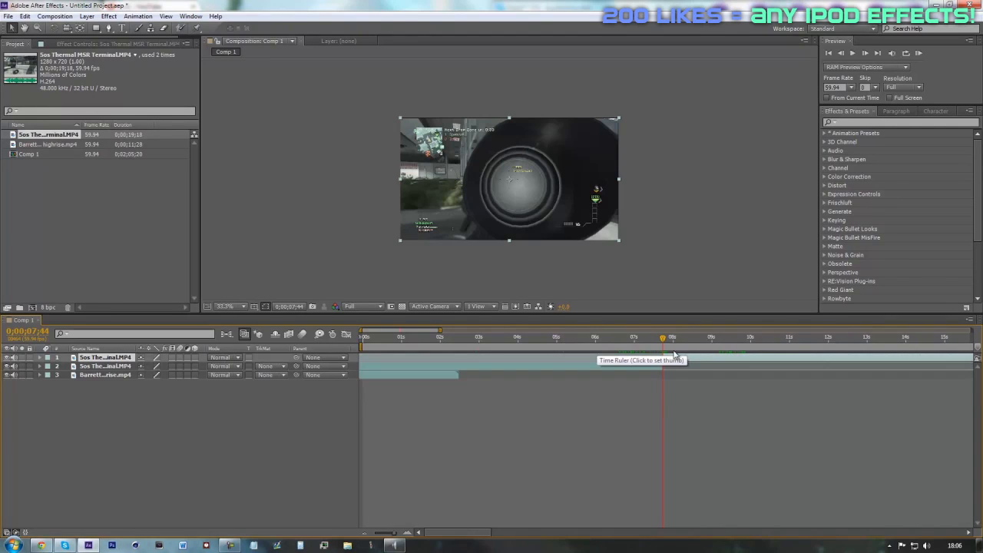
key(ctrl+shift+d)
key(Delete)
Step: Apply the Twixtor preset from the Nordik user presets to the Barrett highrise clip
drag(391, 339, 374, 355)
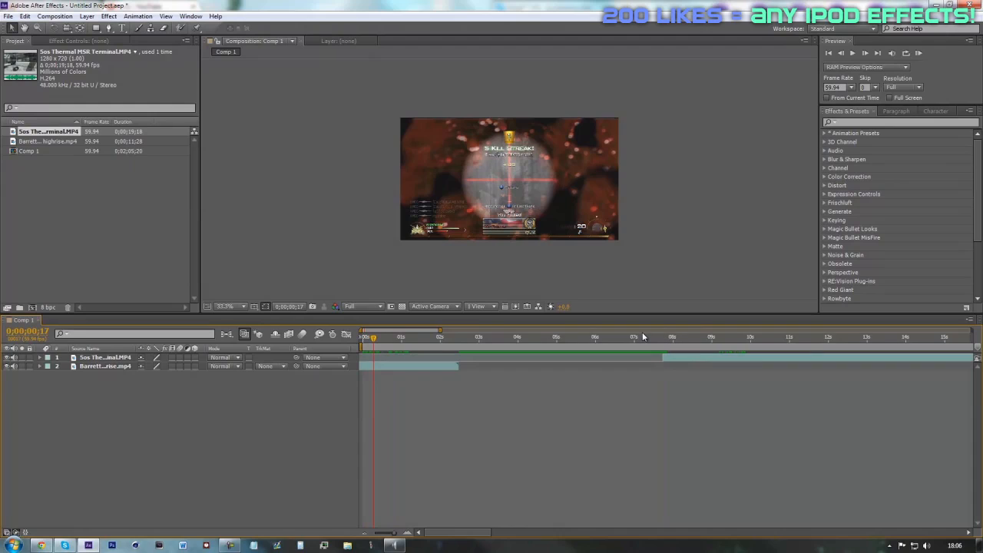
click(370, 364)
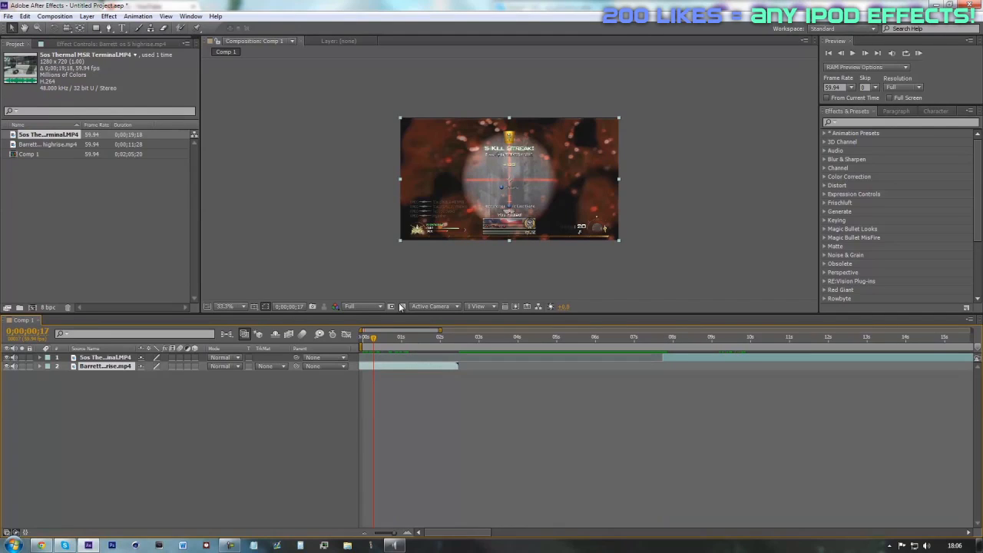
click(853, 123)
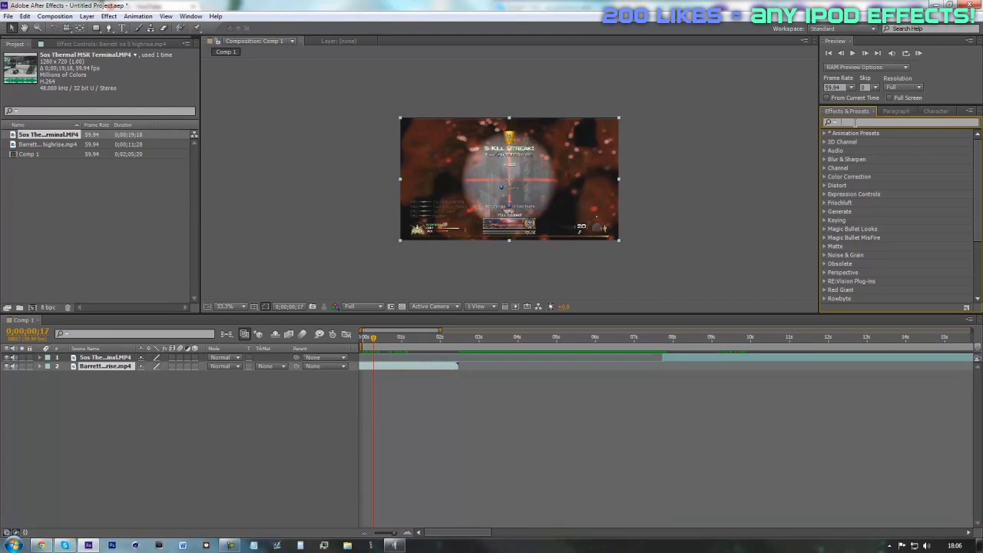
text(twixt)
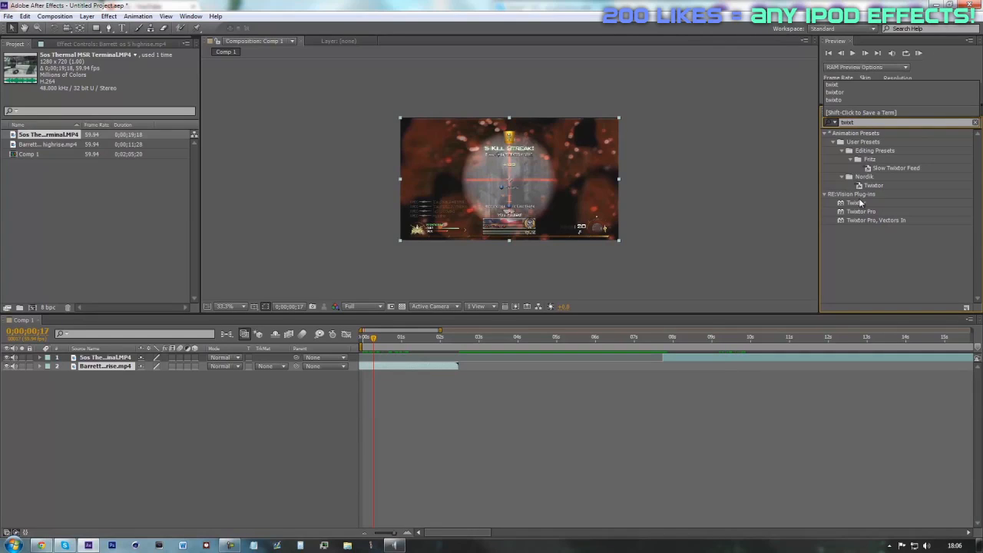
double_click(872, 185)
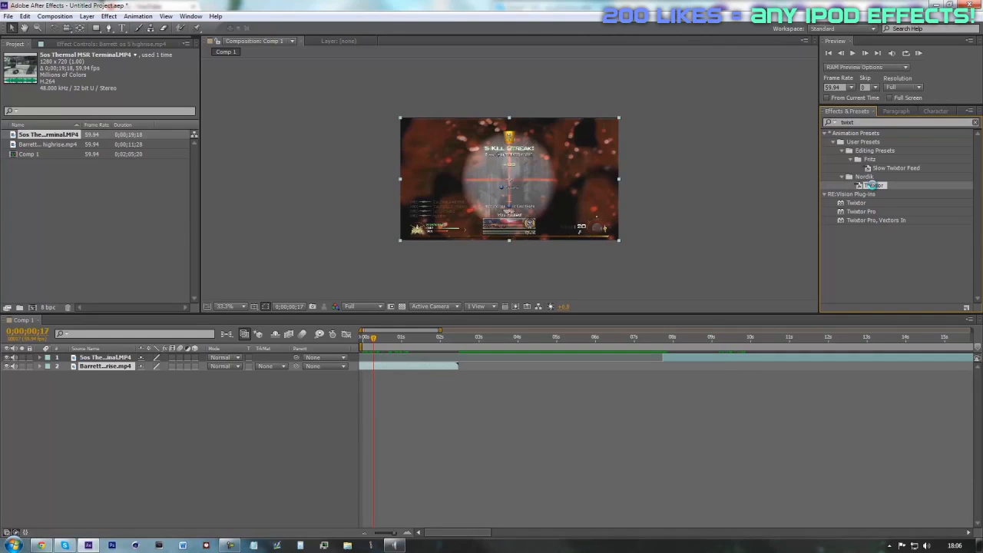
Step: Keyframe the Barrett clip's Twixtor Speed % at 0;00;00;34 and set it to 25 at 0;00;00;42
click(407, 532)
click(395, 342)
mouse_move(395, 345)
mouse_down()
mouse_move(432, 345)
mouse_move(407, 347)
mouse_up()
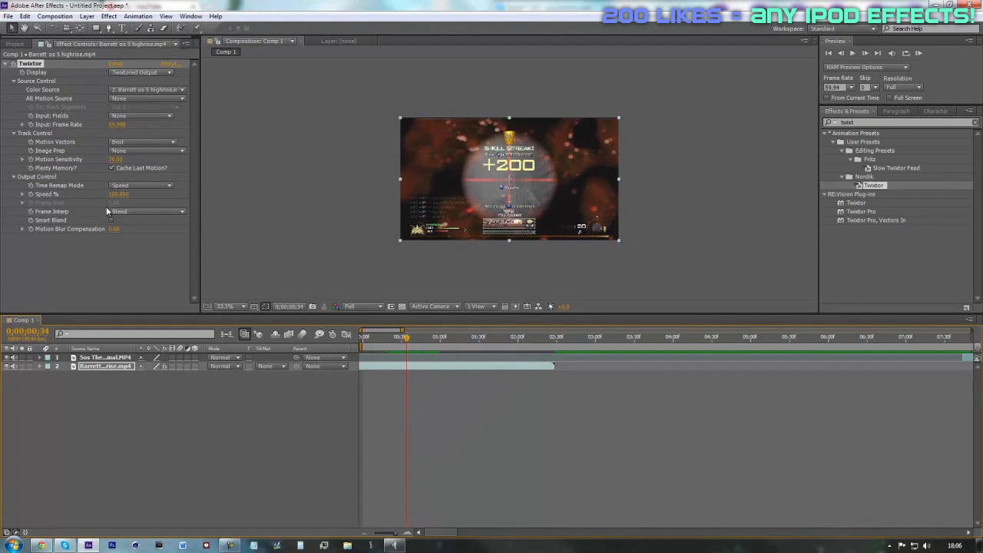
click(31, 194)
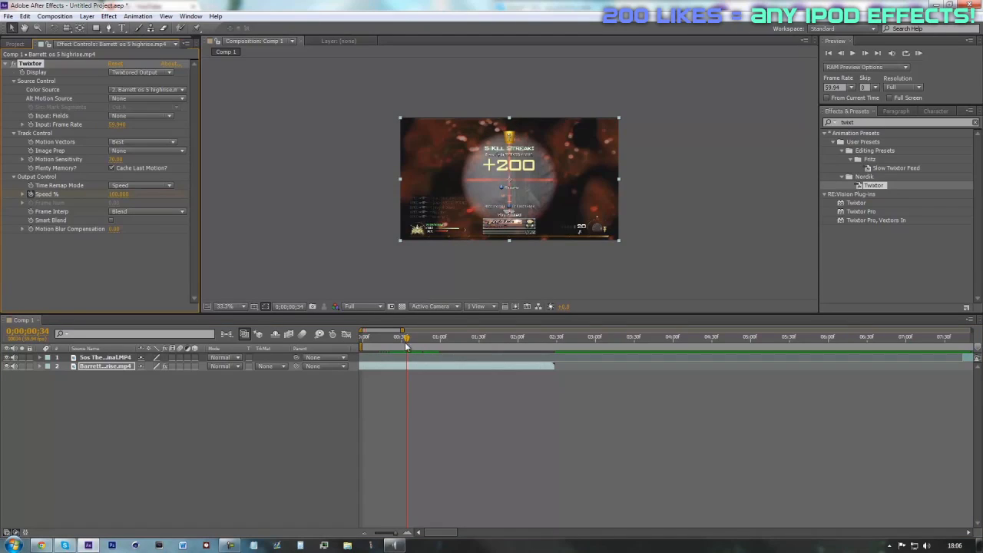
drag(404, 344, 417, 345)
click(119, 194)
text(20)
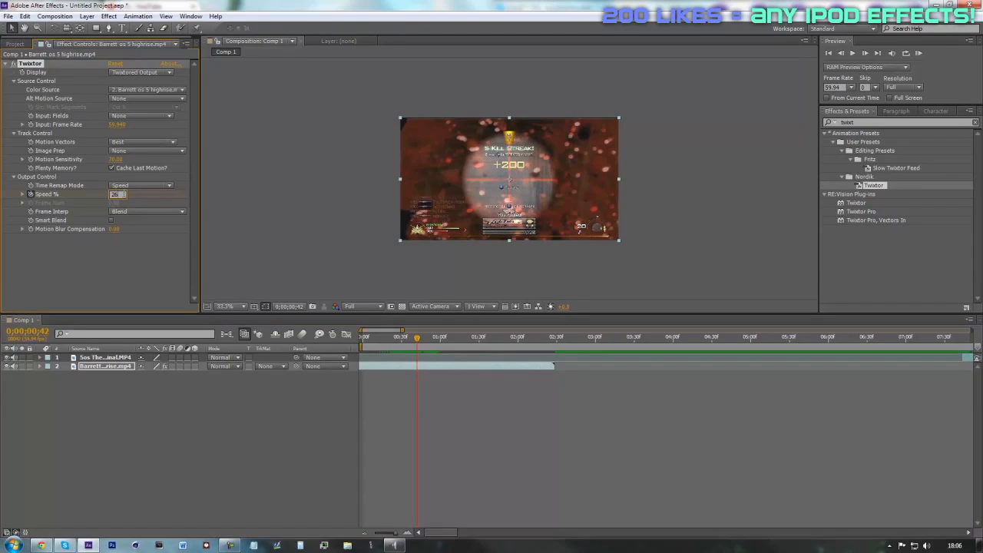
text(5)
key(Return)
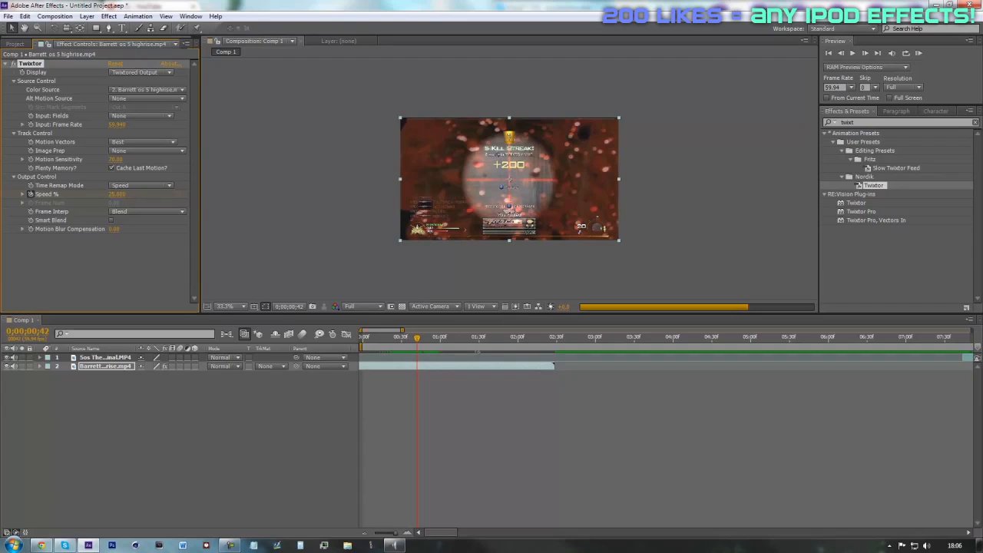
Step: Set the composition's preview resolution to Quarter and scrub the slowed Barrett clip to 0;00;01;18
click(343, 306)
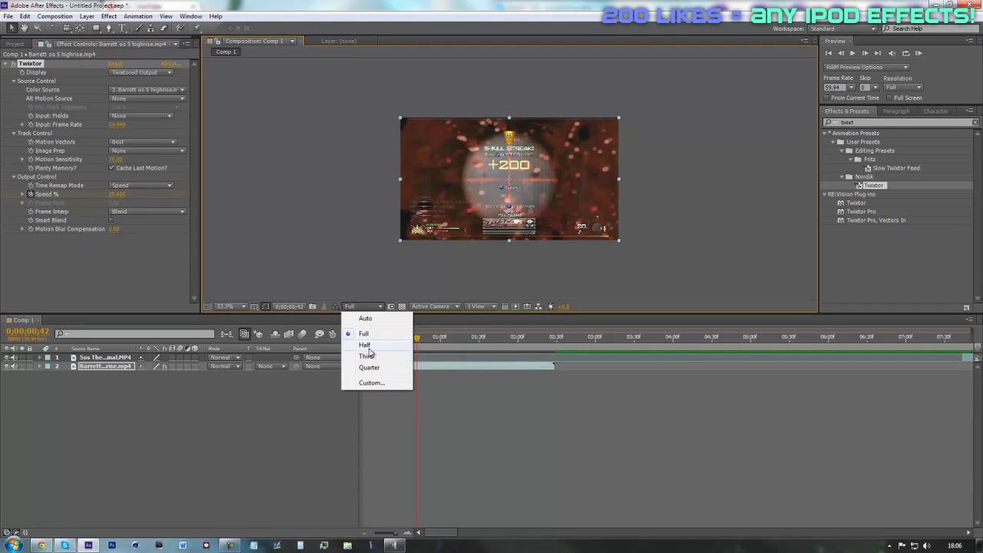
click(373, 370)
drag(431, 338, 463, 340)
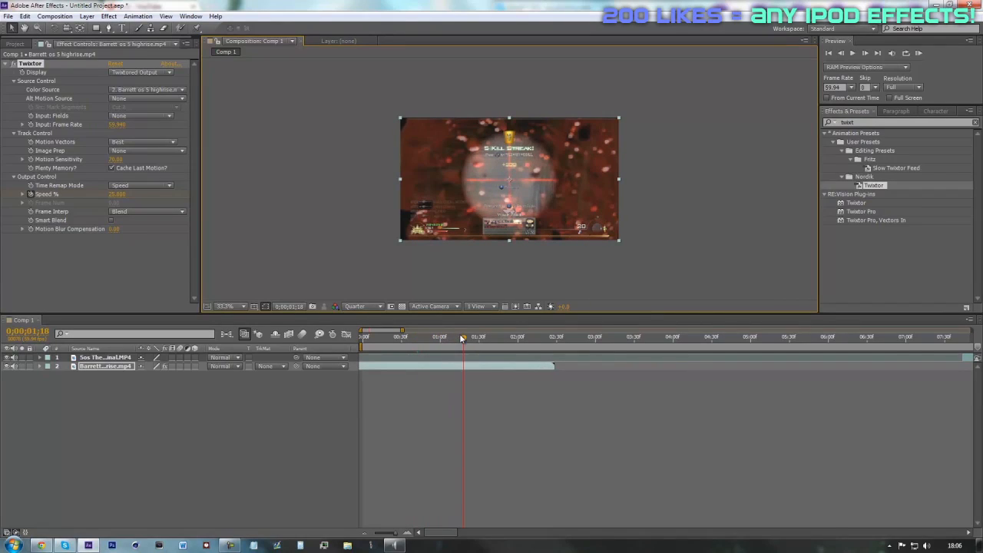
Step: Move the Sos Thermal MSR Terminal clip earlier to start at 0;00;01;05 and place the playhead at its start
click(365, 533)
drag(718, 359, 438, 362)
click(407, 532)
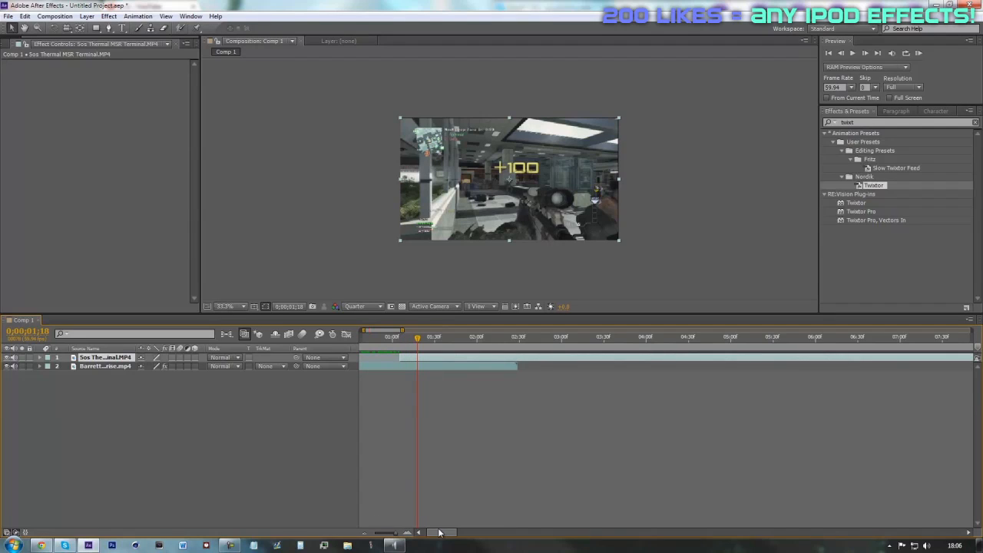
drag(440, 532, 432, 533)
click(455, 343)
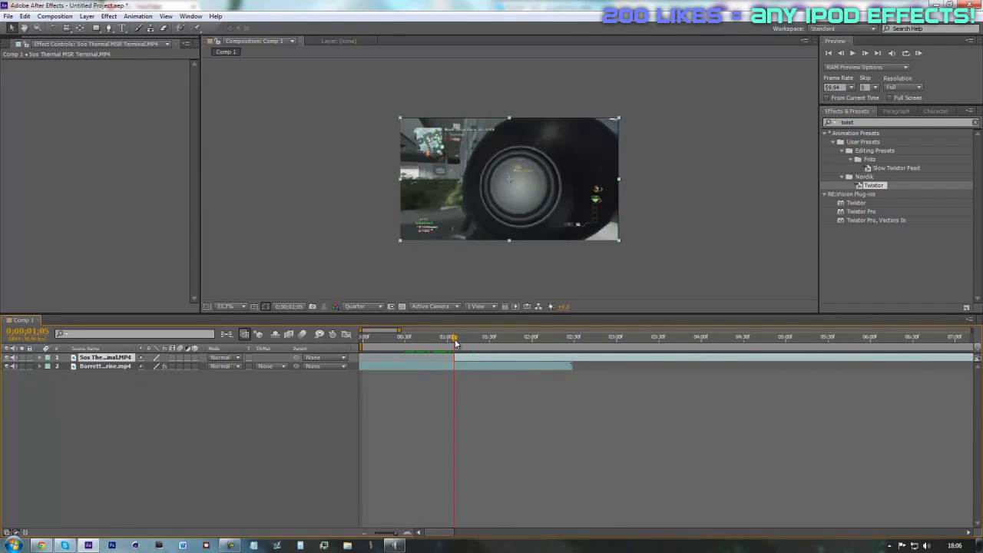
Step: Apply the Twixtor preset to the Terminal clip and keyframe its Speed % down to 25 at 0;00;01;35
double_click(873, 185)
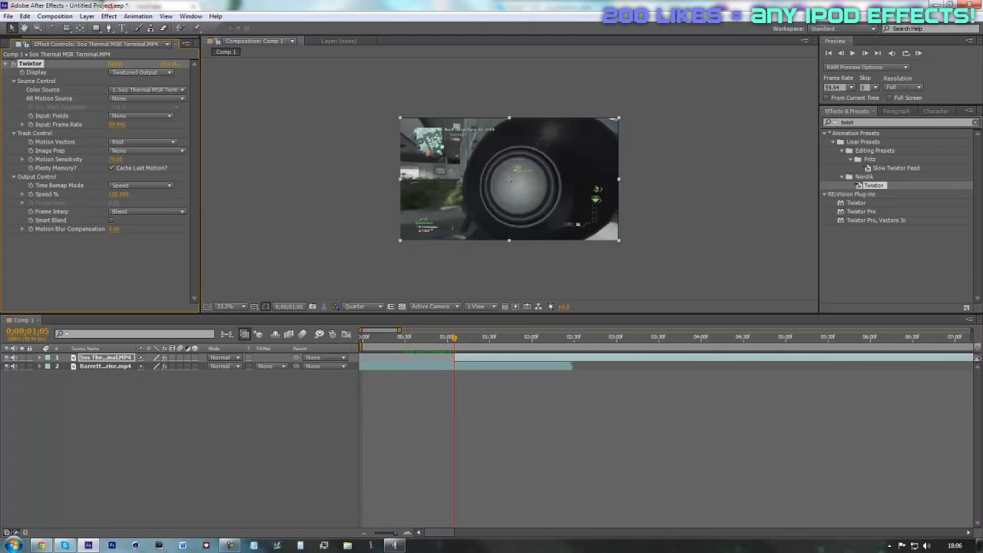
drag(456, 341, 500, 347)
click(118, 194)
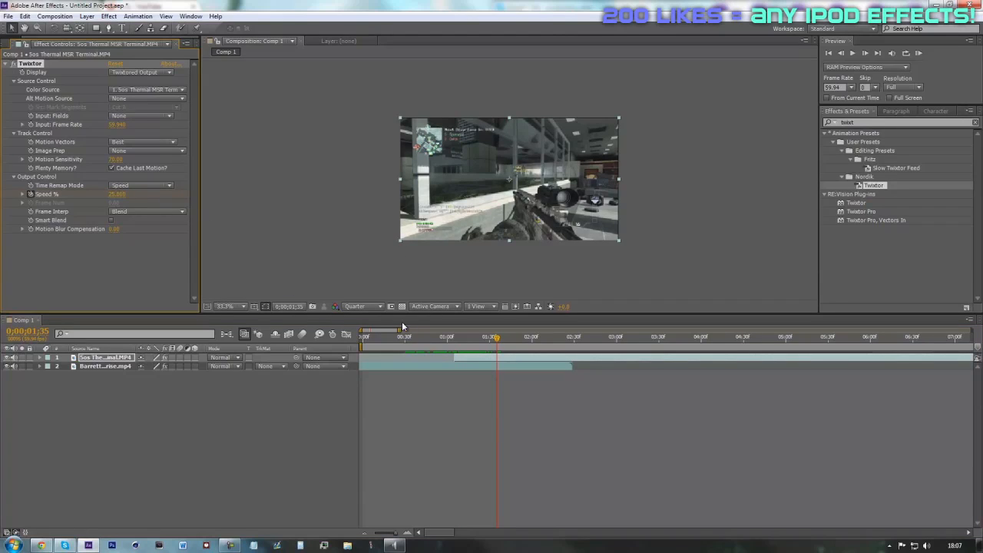
key(Return)
Step: Move the playhead back to 0;00;00;45 and inspect the Barrett highrise clip and its Twixtor settings there
drag(497, 341, 418, 342)
click(407, 532)
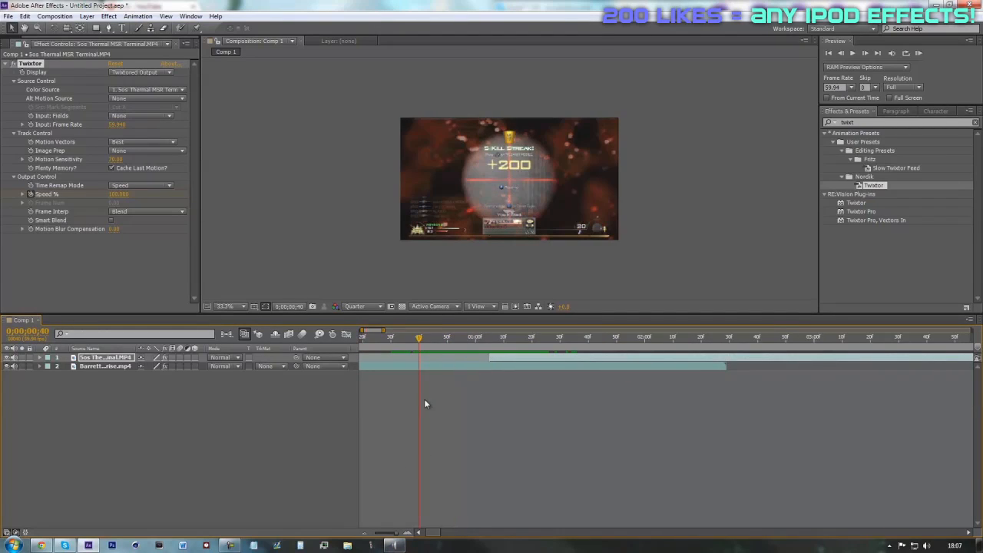
mouse_move(427, 532)
mouse_down()
mouse_move(442, 532)
mouse_move(417, 533)
mouse_up()
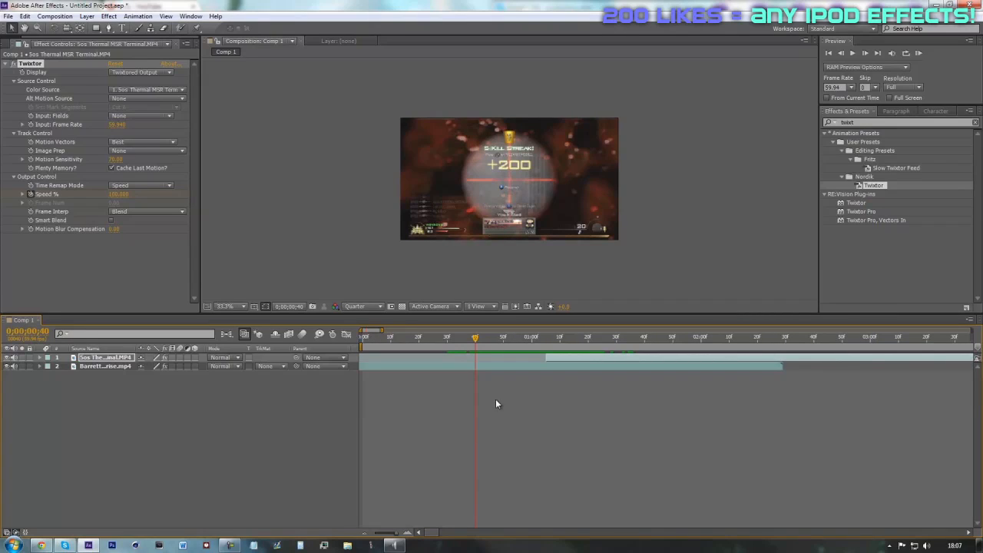
drag(474, 338, 489, 355)
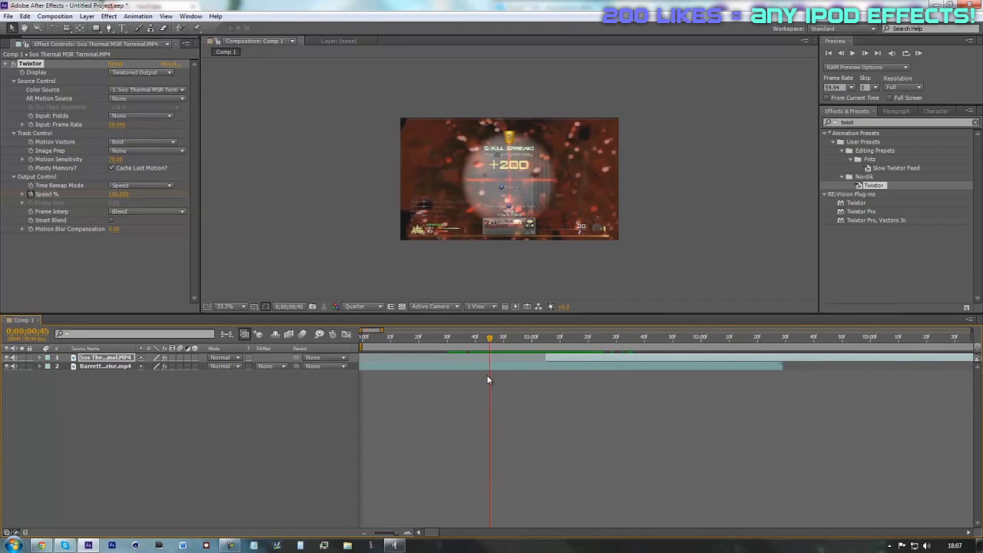
click(489, 366)
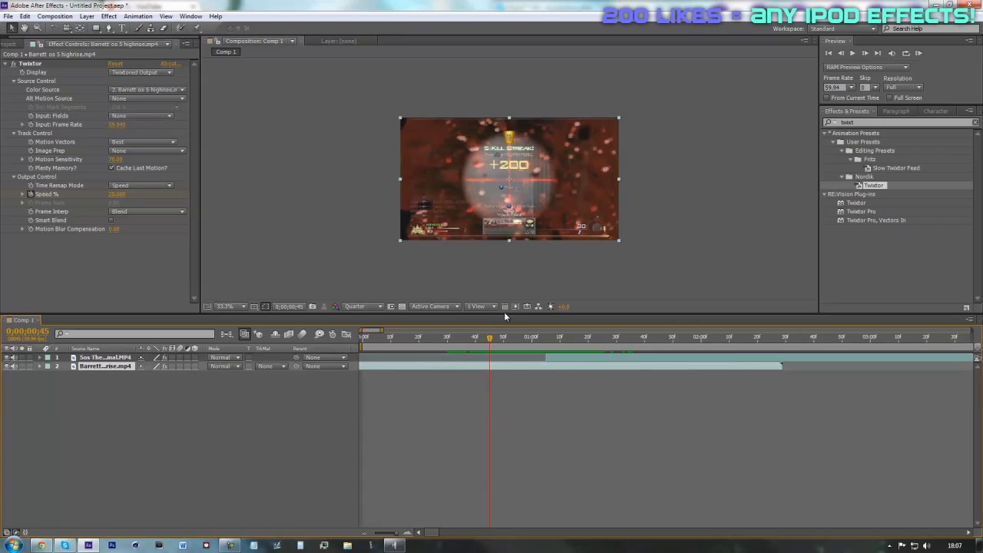
right_click(470, 367)
click(382, 387)
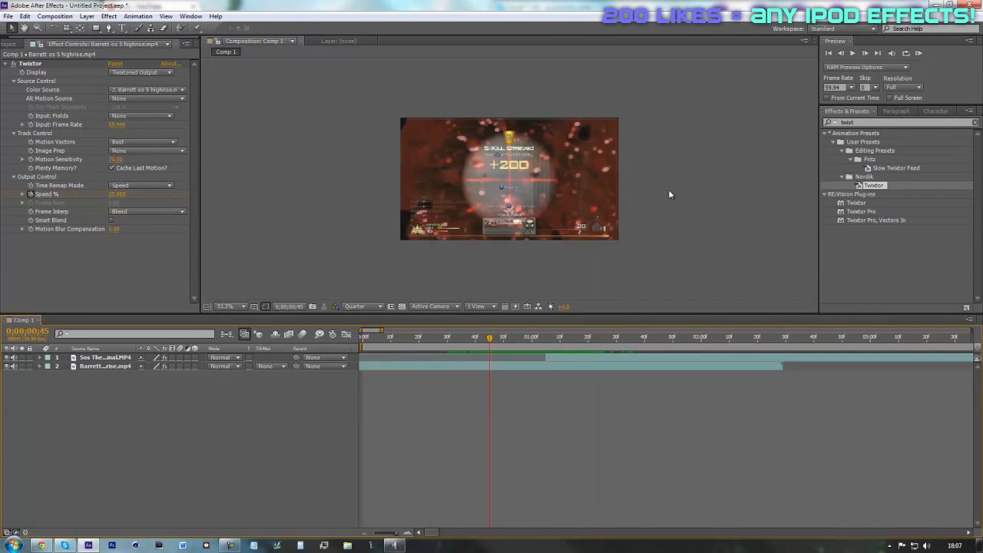
right_click(471, 366)
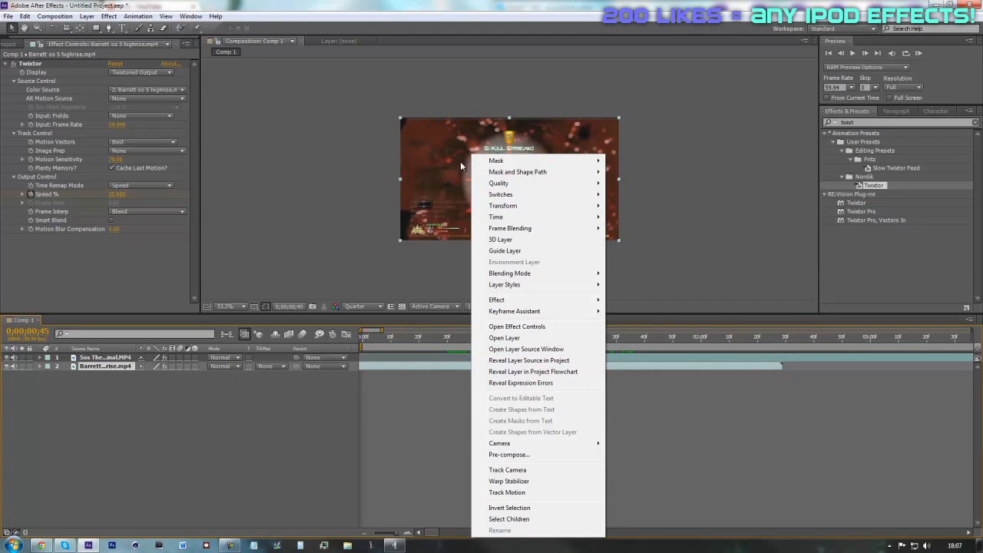
click(420, 404)
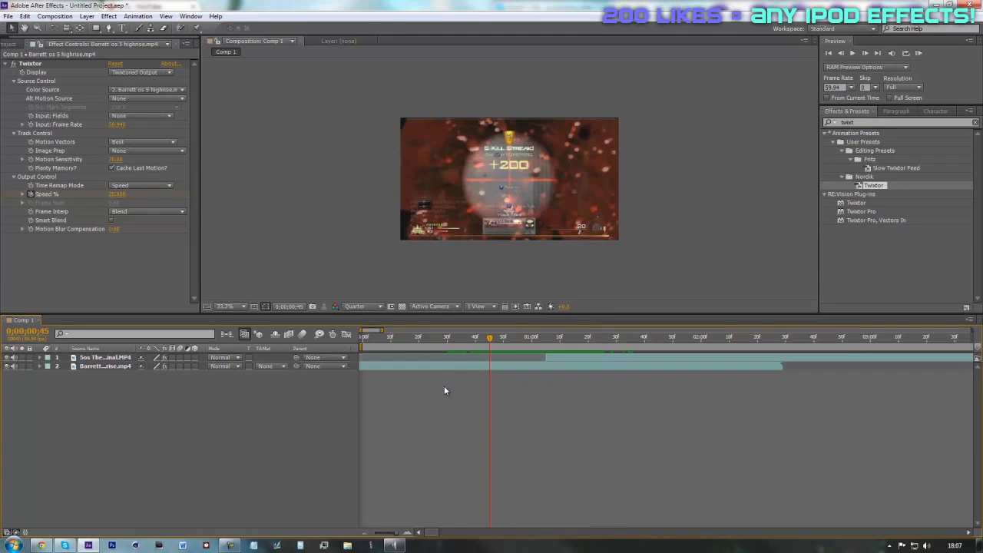
right_click(472, 368)
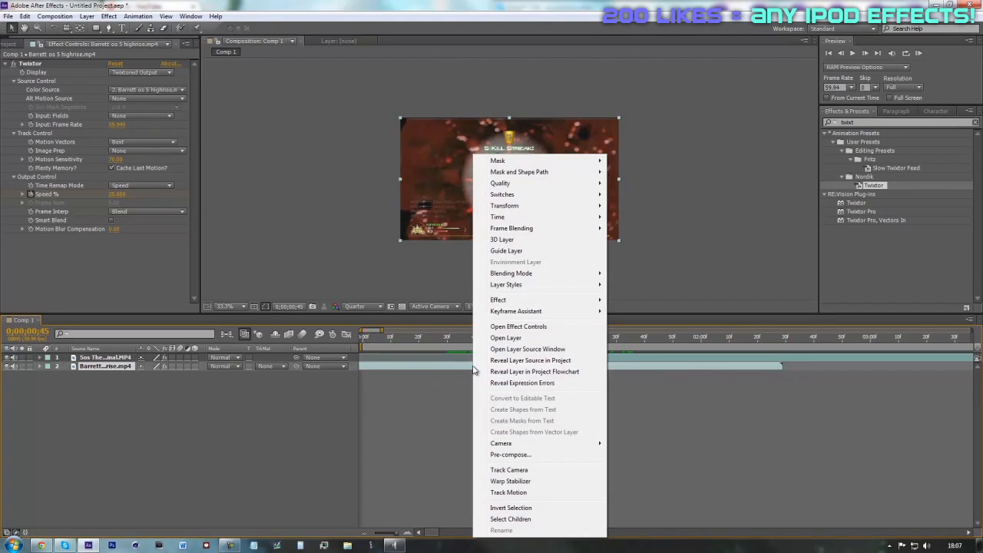
click(510, 470)
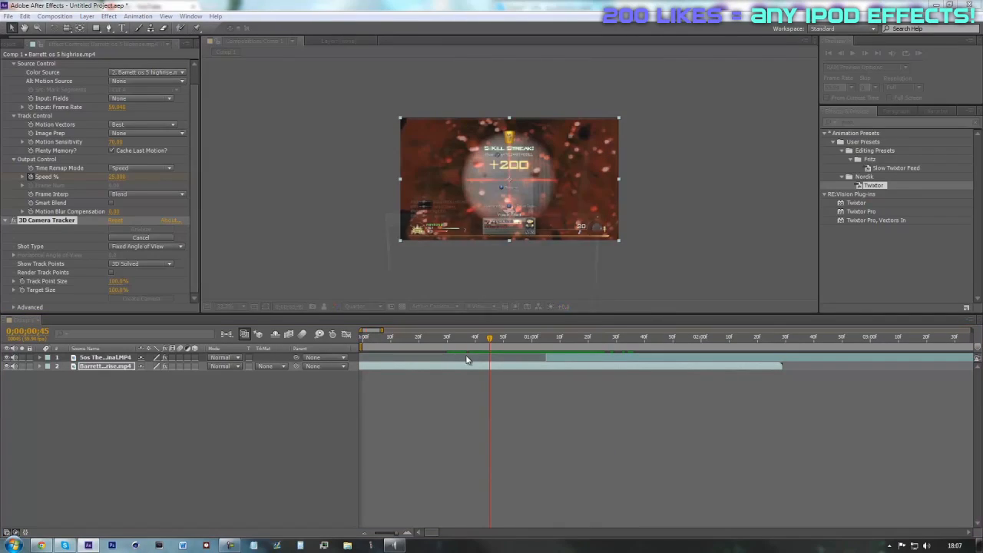
click(584, 312)
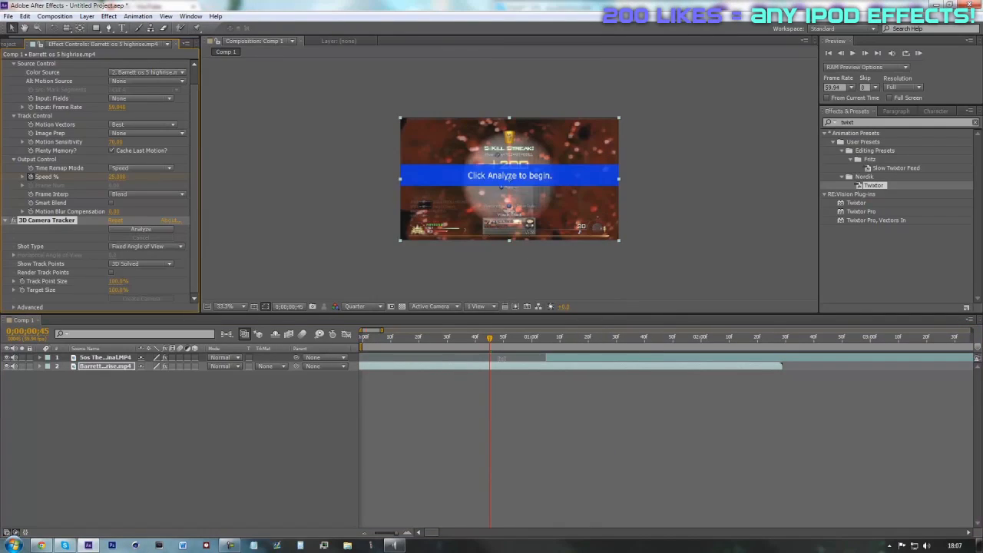
key(Delete)
Step: Pre-compose the Barrett highrise clip, moving all its attributes including Twixtor into the new composition
right_click(443, 368)
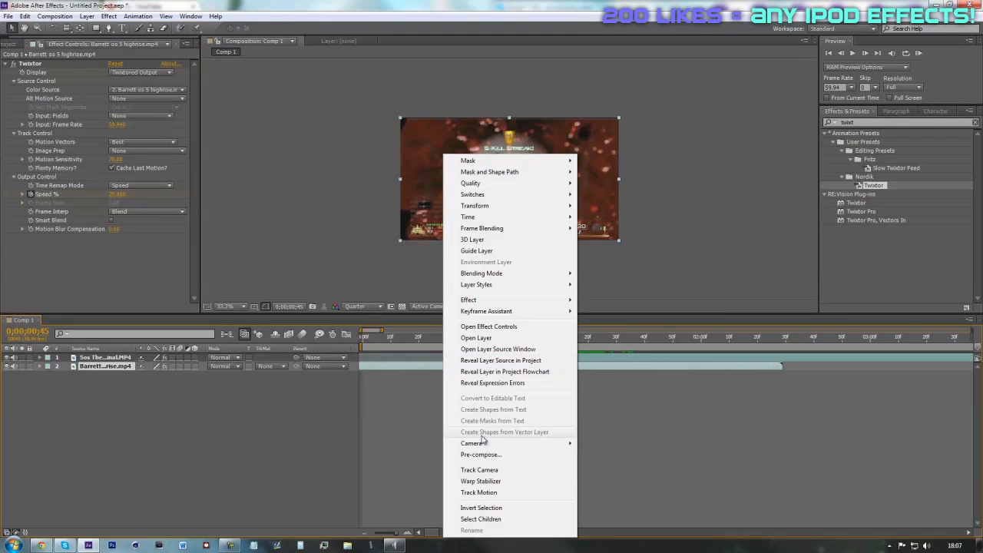
click(489, 455)
click(601, 204)
click(687, 247)
Step: At 0;00;00;41, draw a circular mask centred on the sniper scope of the Barrett pre-comp
drag(484, 346, 479, 393)
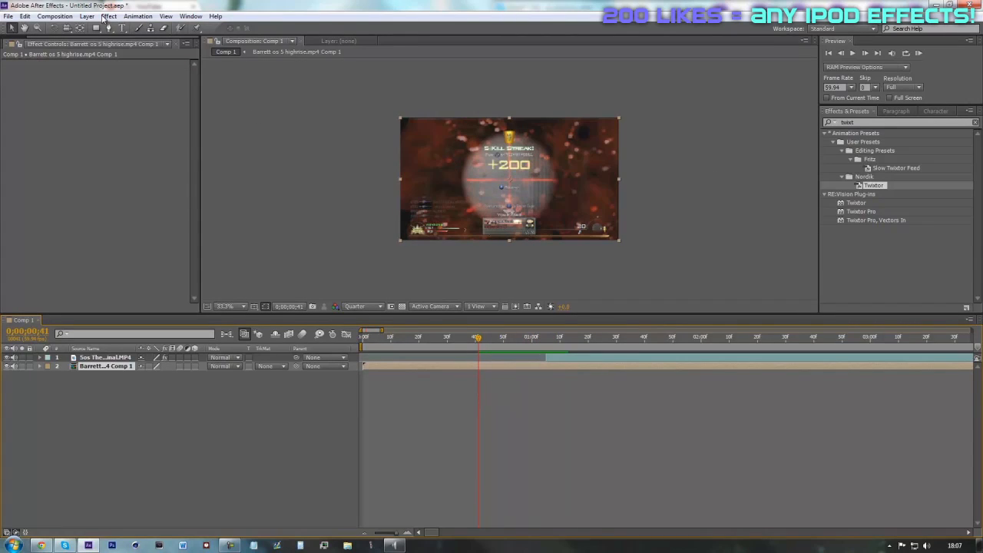
drag(93, 31, 115, 52)
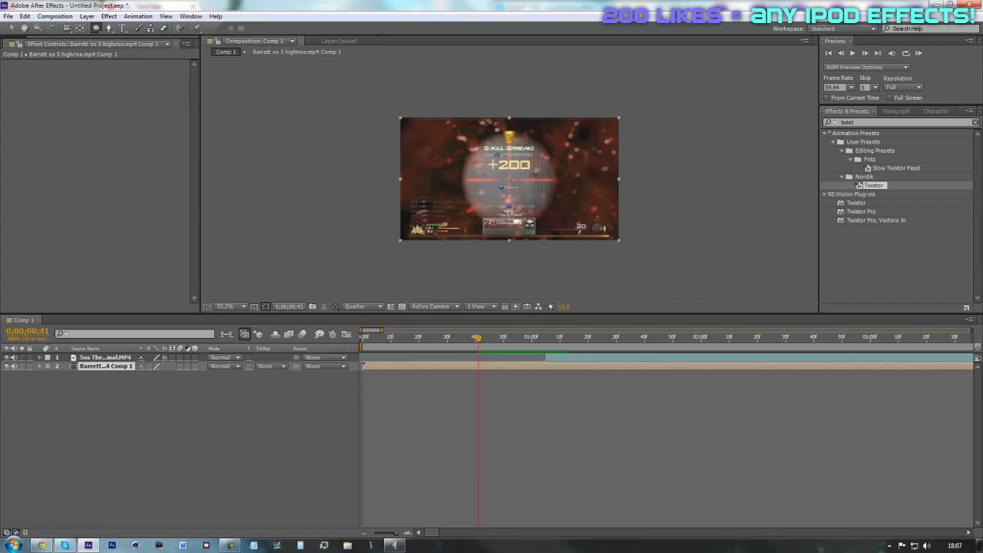
drag(508, 180, 509, 238)
key(v)
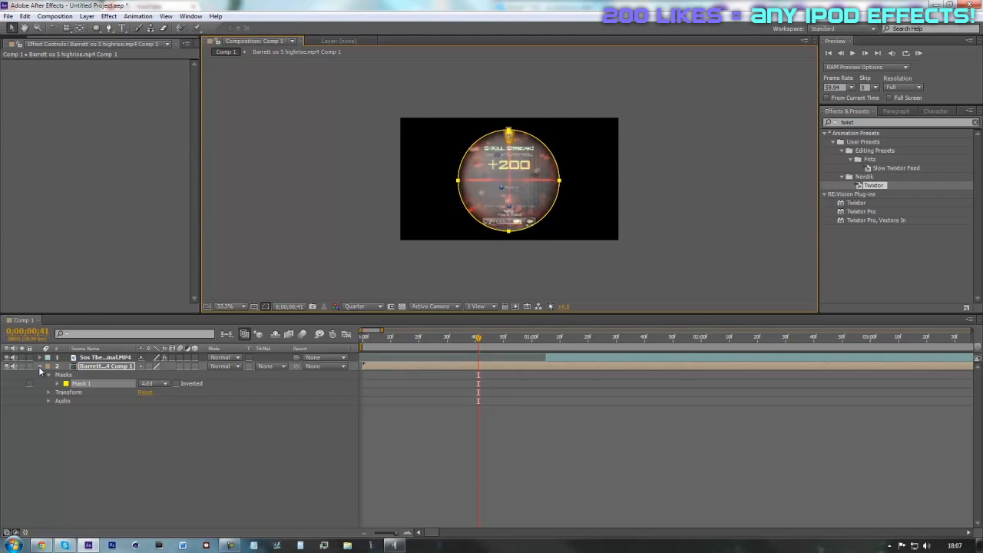
Step: Raise the circular mask's Mask Expansion to about 541 pixels so the Barrett footage fills the whole frame
click(57, 384)
drag(144, 422, 365, 397)
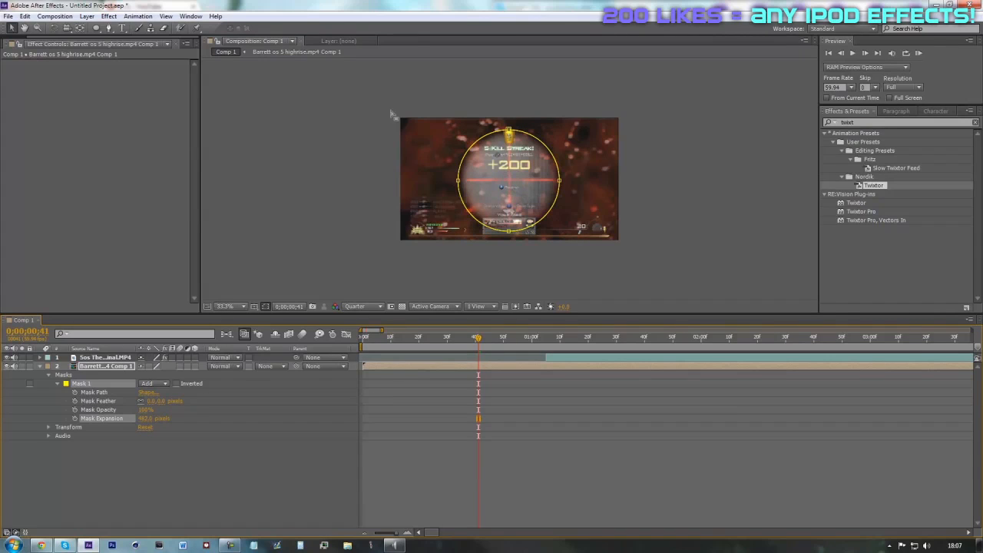
drag(152, 419, 123, 422)
Step: Keyframe the Terminal clip's Position and Scale at their original values and place both keyframes at 0;00;01;28
drag(482, 348, 594, 345)
click(499, 369)
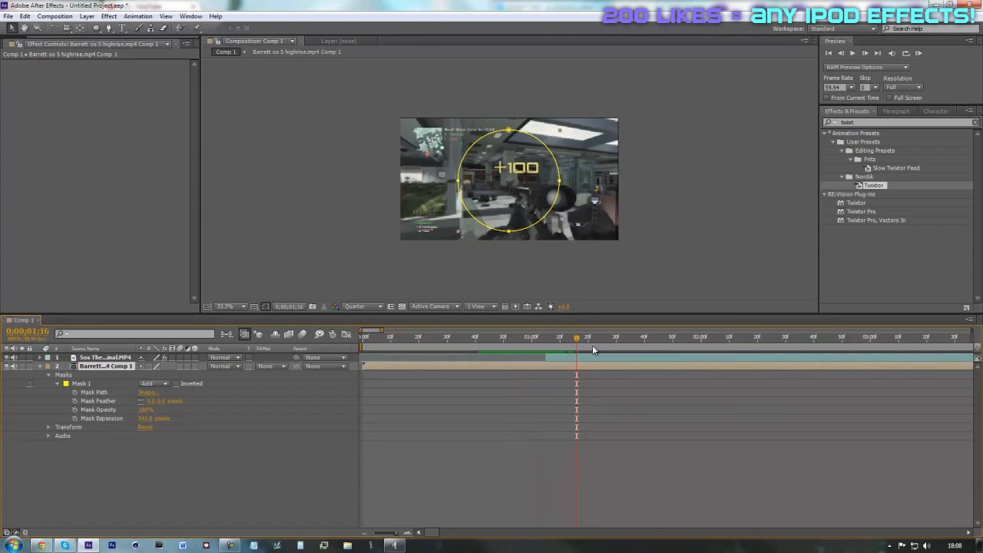
click(546, 342)
click(548, 358)
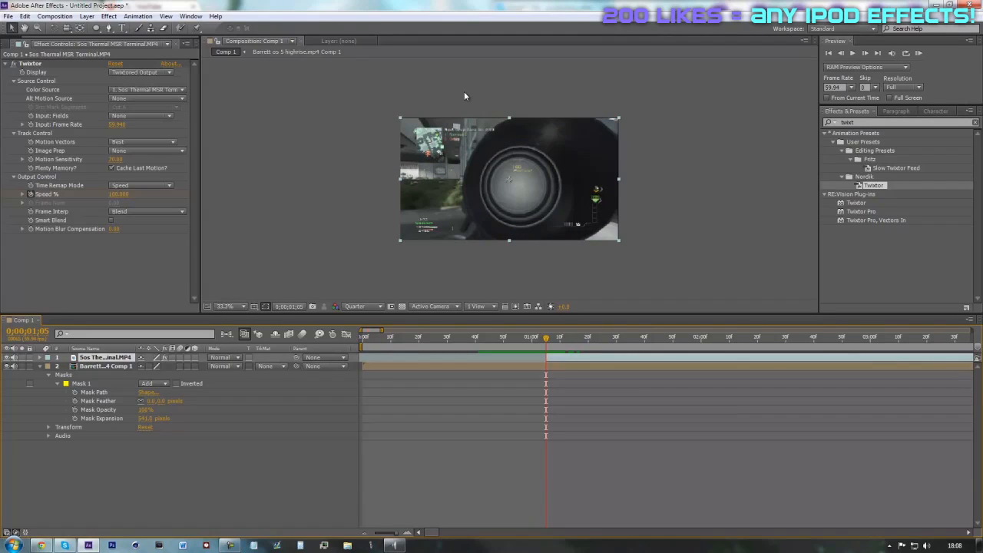
key(s)
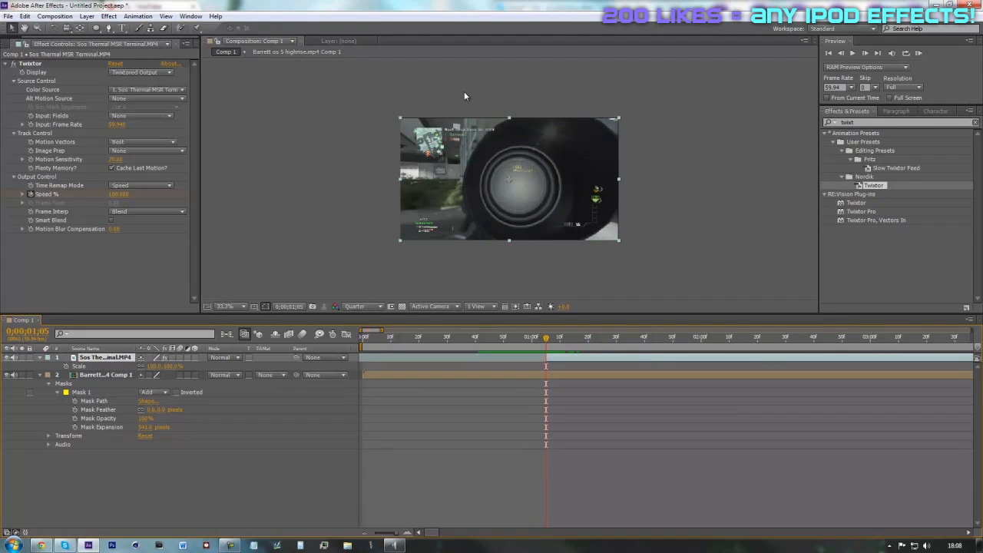
key(shift+p)
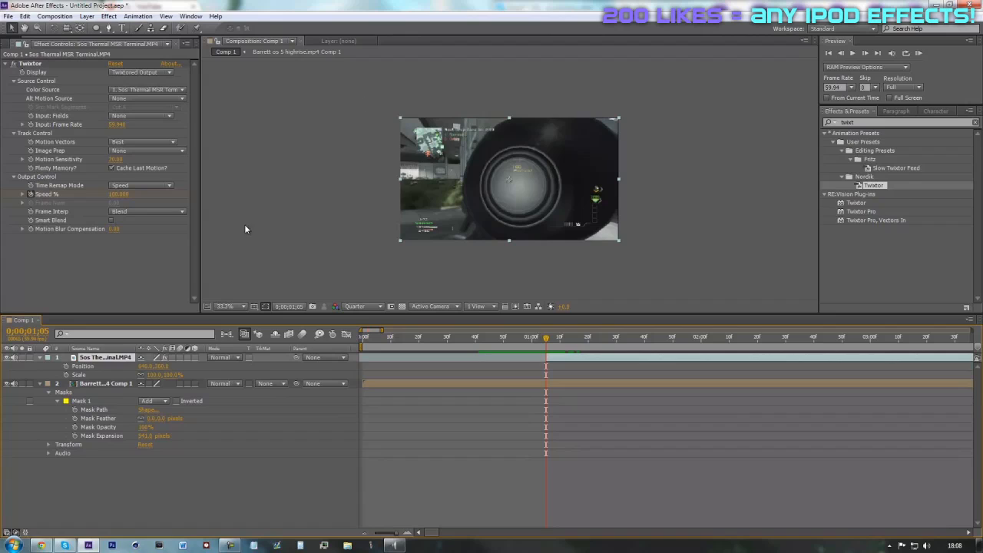
drag(66, 367, 66, 375)
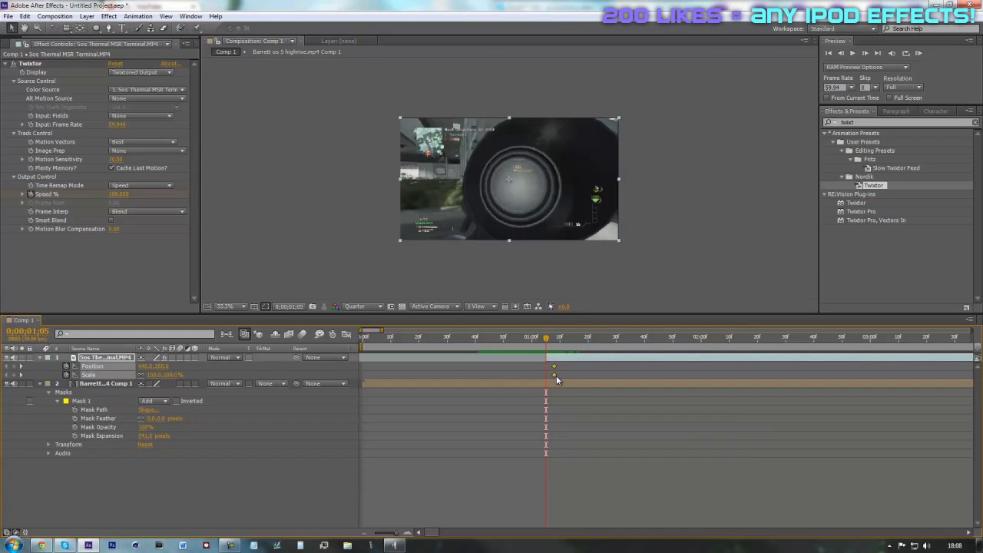
key(space)
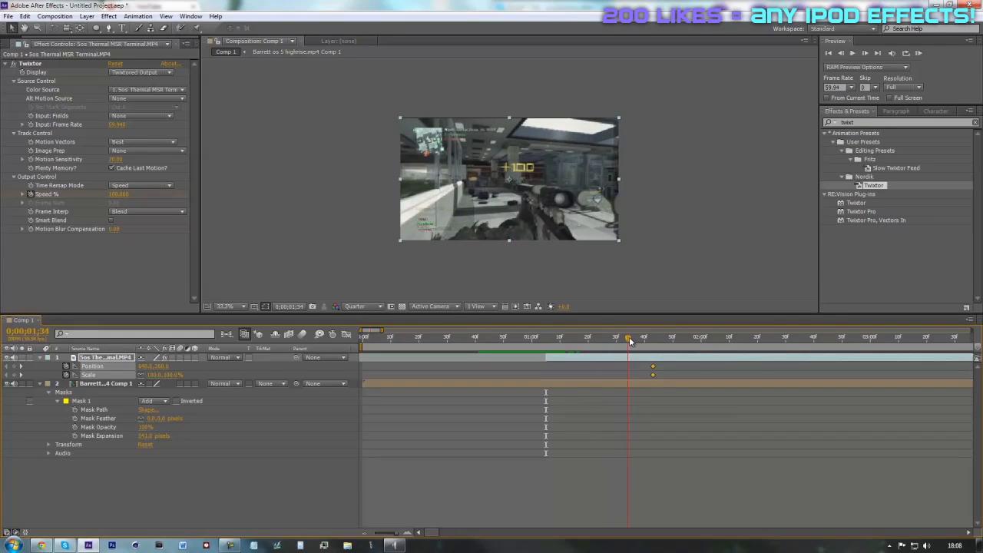
drag(623, 388, 613, 389)
Step: At 0;00;01;05, match the Terminal scope to the Barrett scope with Scale 174% and Position about 543, 298, lowering Opacity temporarily before restoring 100%
drag(610, 341, 546, 386)
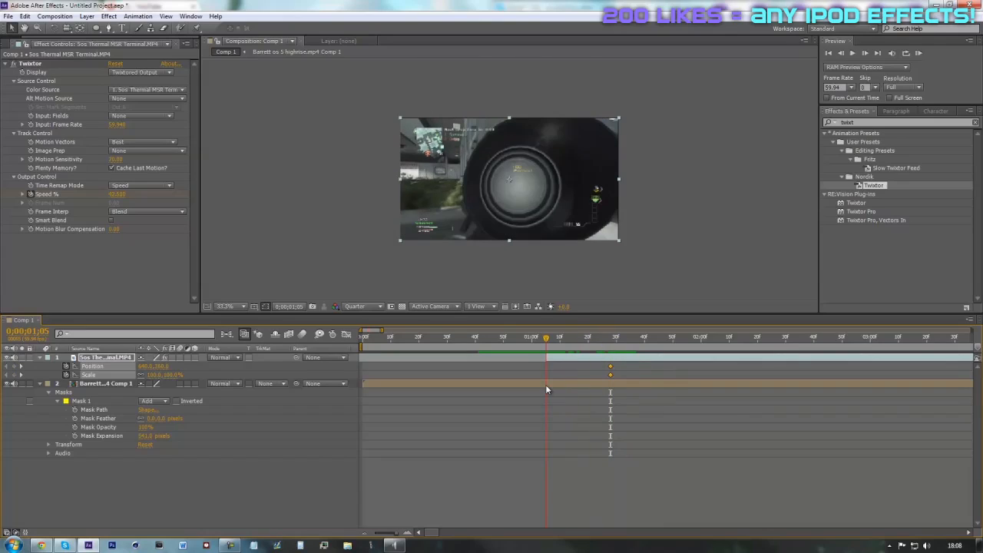
drag(155, 375, 81, 369)
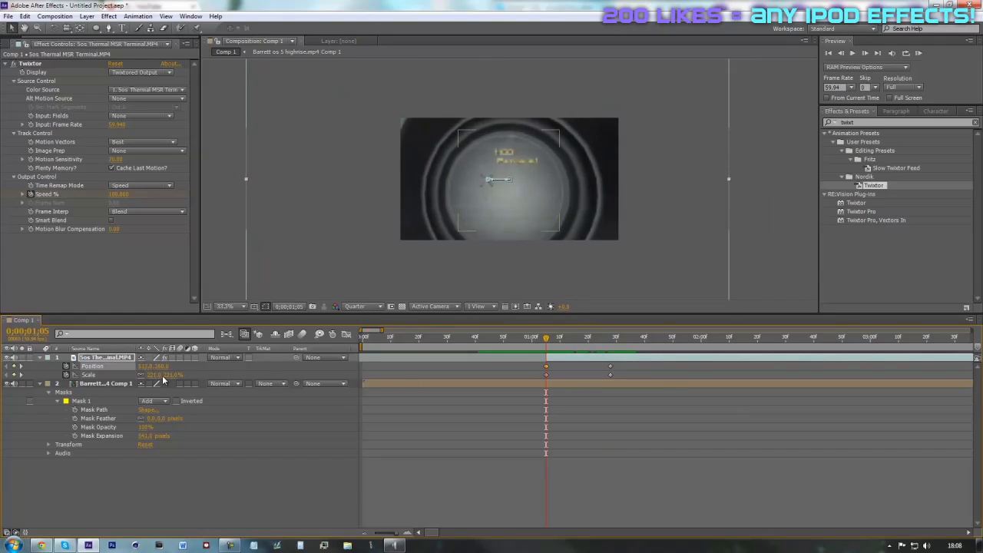
mouse_move(162, 367)
mouse_down()
mouse_move(131, 368)
mouse_move(141, 382)
mouse_move(173, 381)
mouse_move(156, 368)
mouse_up()
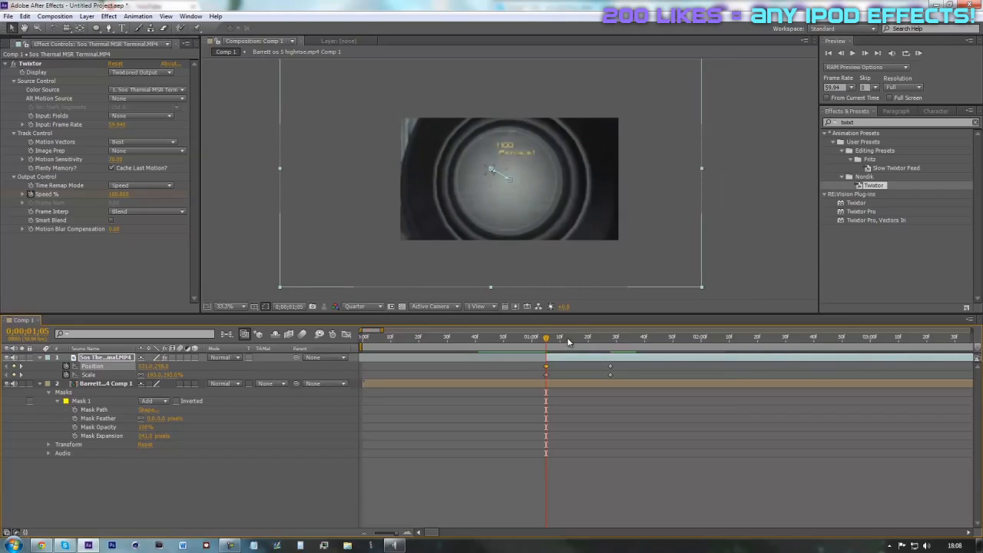
drag(527, 337, 547, 347)
key(shift+t)
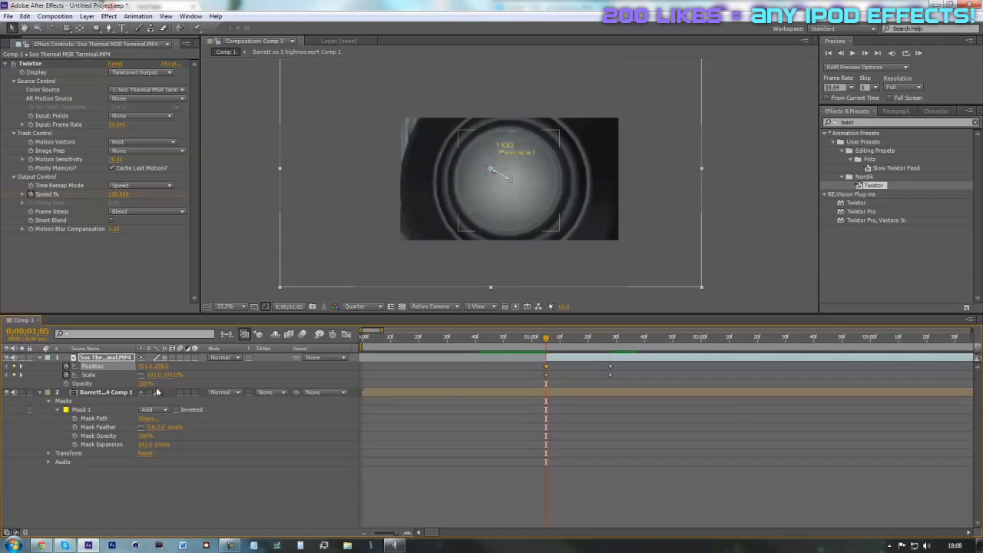
mouse_move(142, 386)
mouse_down()
mouse_move(121, 388)
mouse_move(148, 382)
mouse_move(151, 367)
mouse_up()
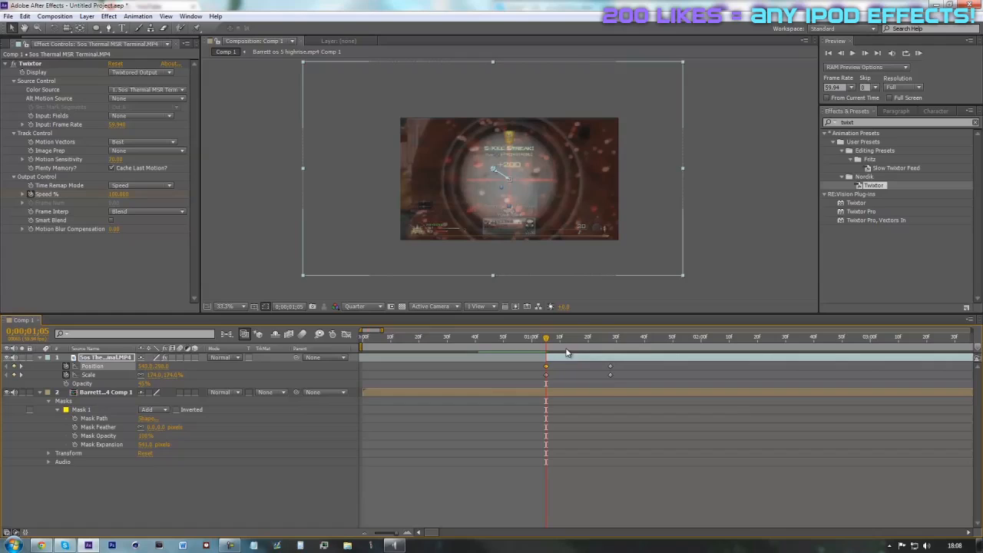
mouse_move(545, 341)
mouse_down()
mouse_move(566, 342)
mouse_move(546, 342)
mouse_up()
drag(143, 385, 496, 387)
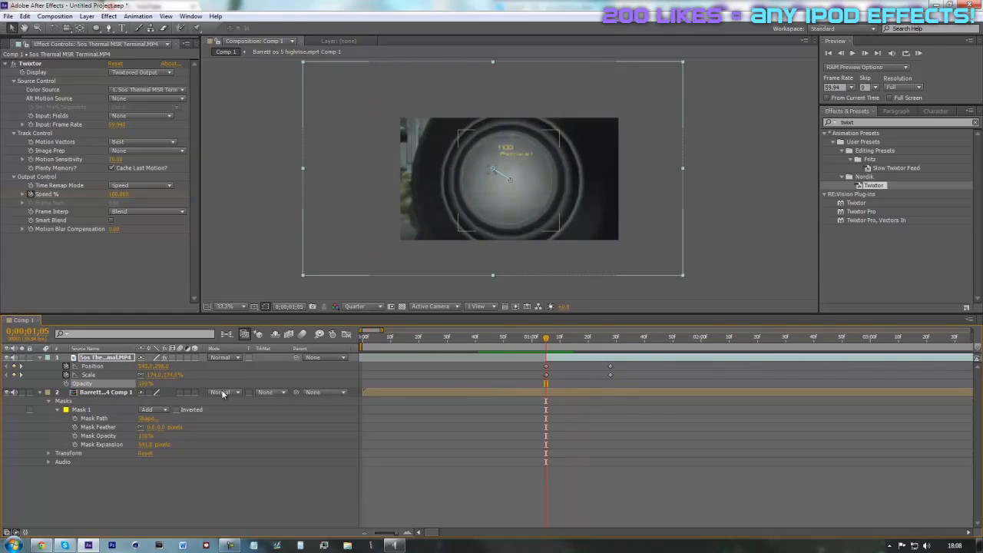
Step: Move the Barrett pre-comp above the Terminal clip and keyframe its Mask Expansion from 0;00;01;05 down to 0 pixels at 0;00;01;18
click(102, 393)
drag(99, 362, 101, 358)
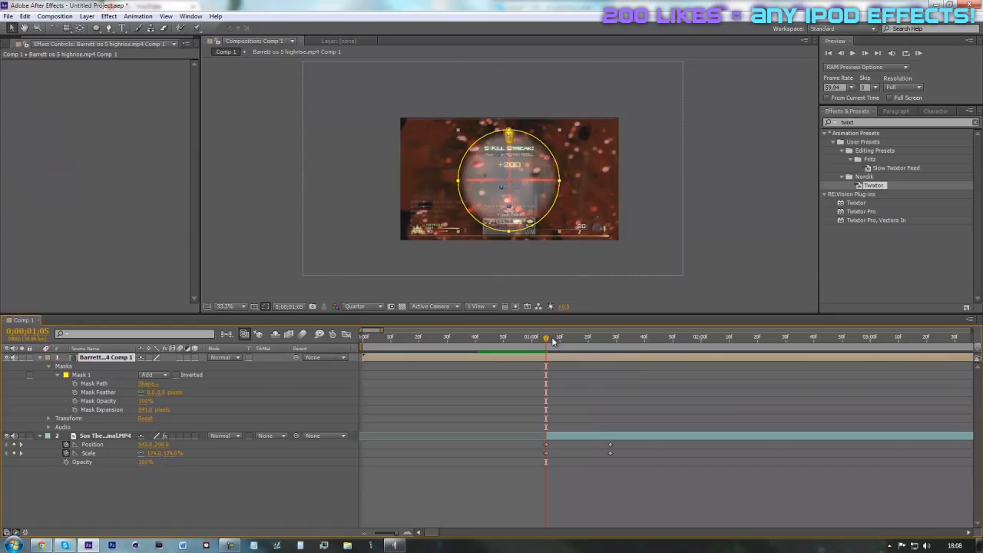
click(75, 410)
drag(545, 347, 583, 344)
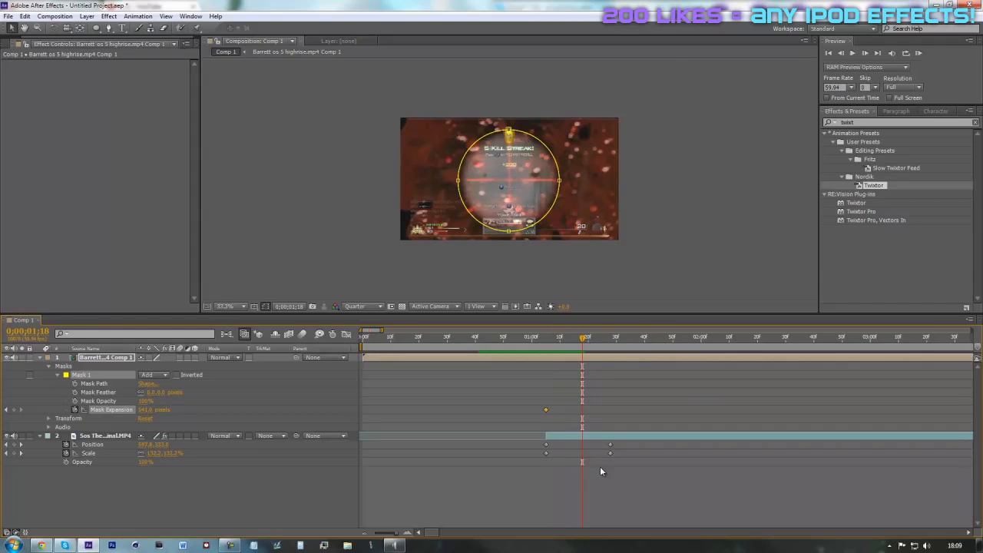
click(581, 441)
drag(142, 413, 207, 413)
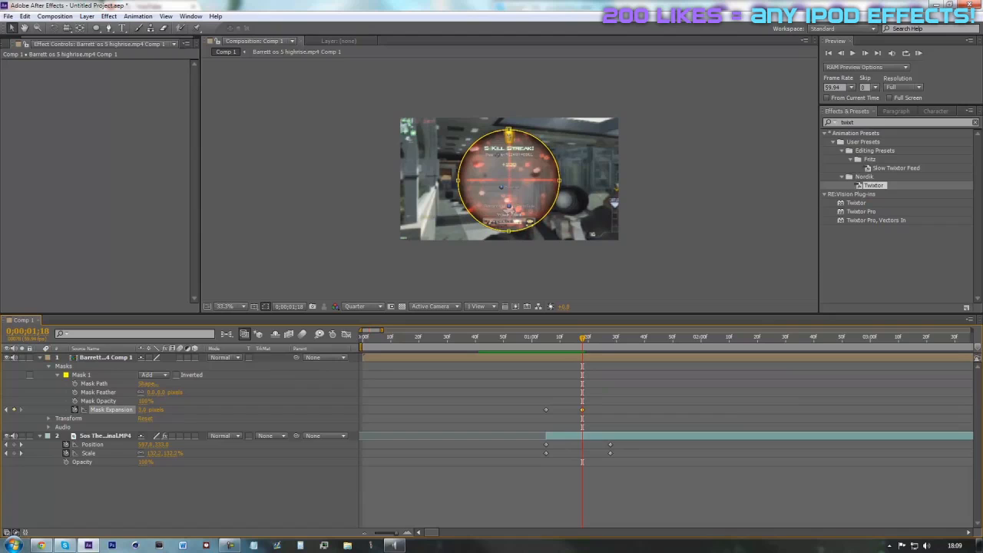
click(141, 411)
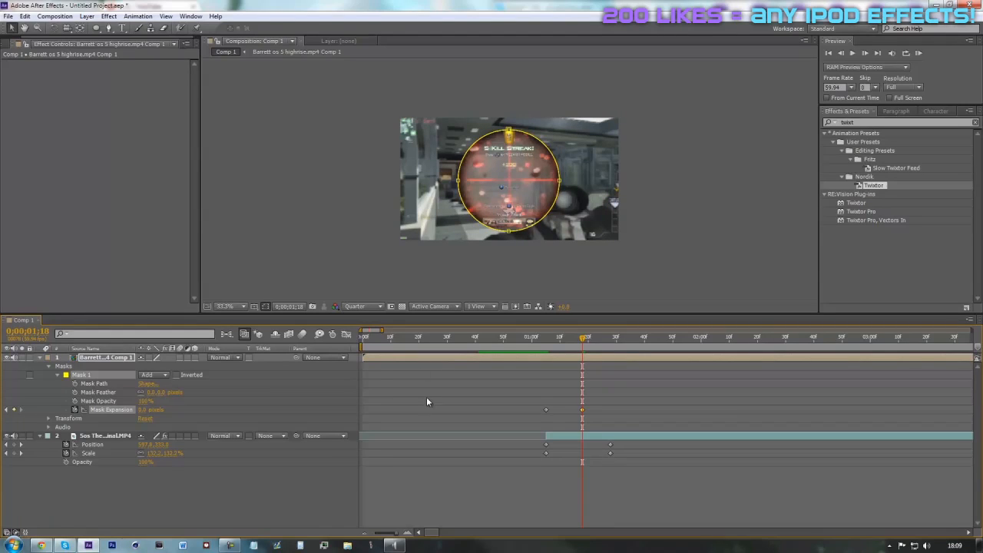
Step: Keyframe the Barrett mask's Mask Feather from 0 at 0;00;01;05 to a soft circular edge at 0;00;01;18
click(547, 338)
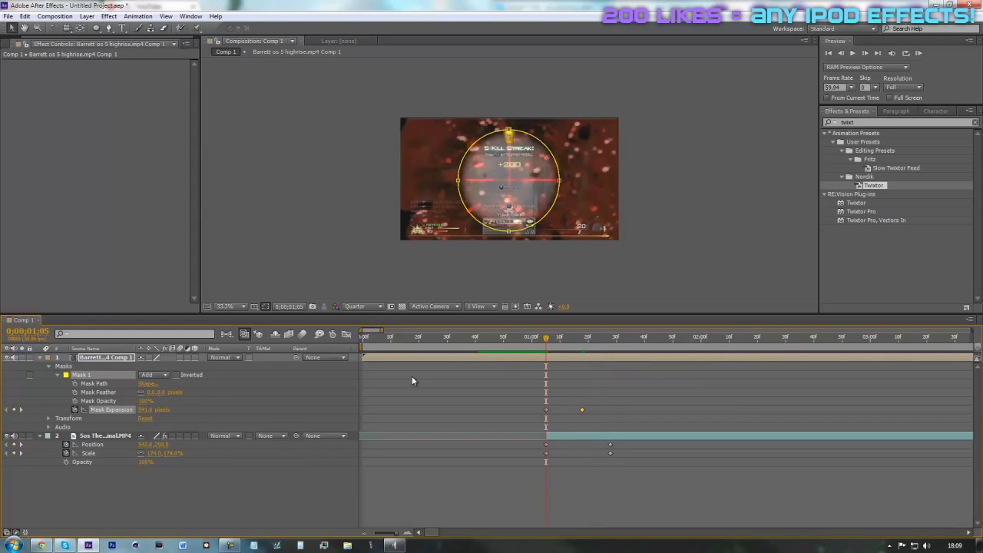
click(74, 392)
drag(558, 343, 583, 341)
drag(150, 392, 174, 391)
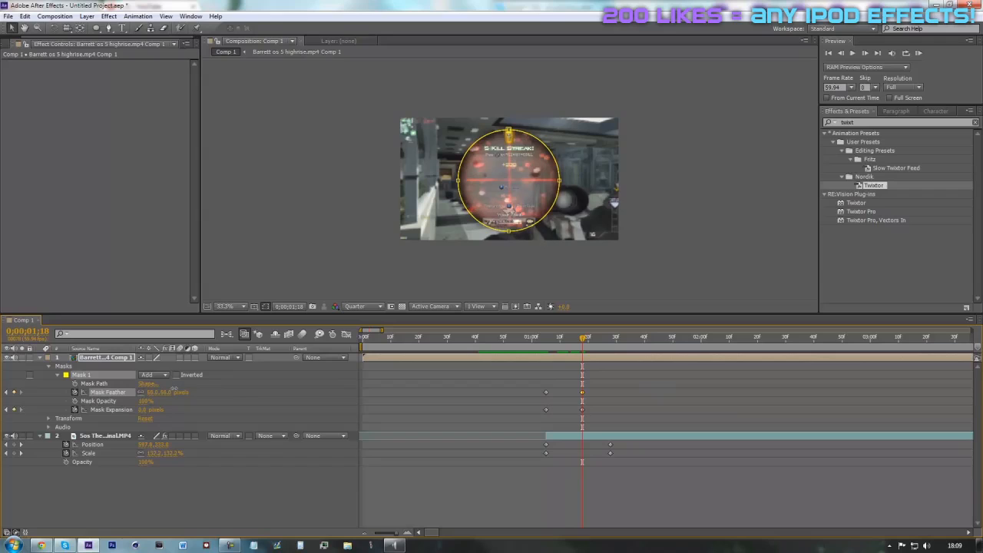
click(647, 504)
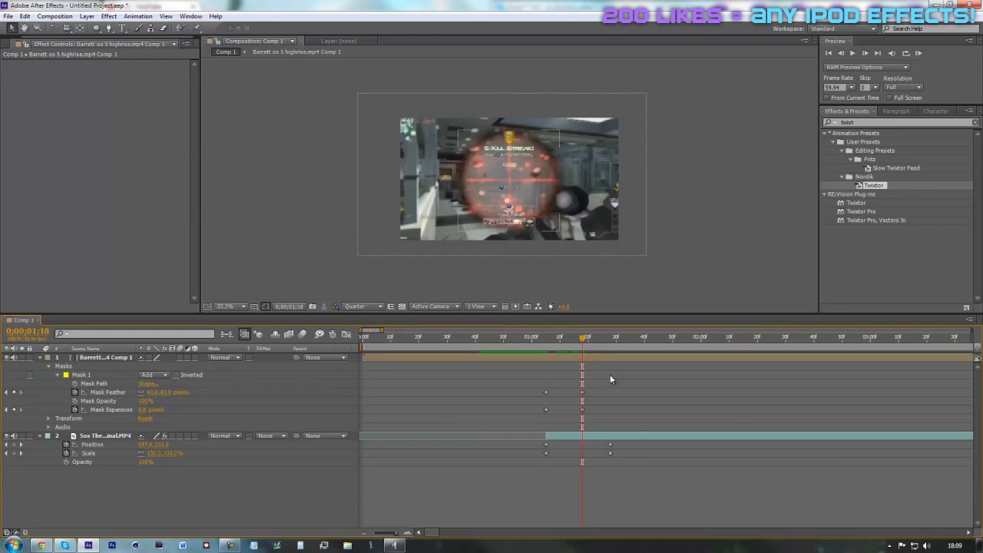
Step: Add Position and Scale keyframes to the Barrett pre-comp at 0;00;01;05
drag(586, 340, 551, 382)
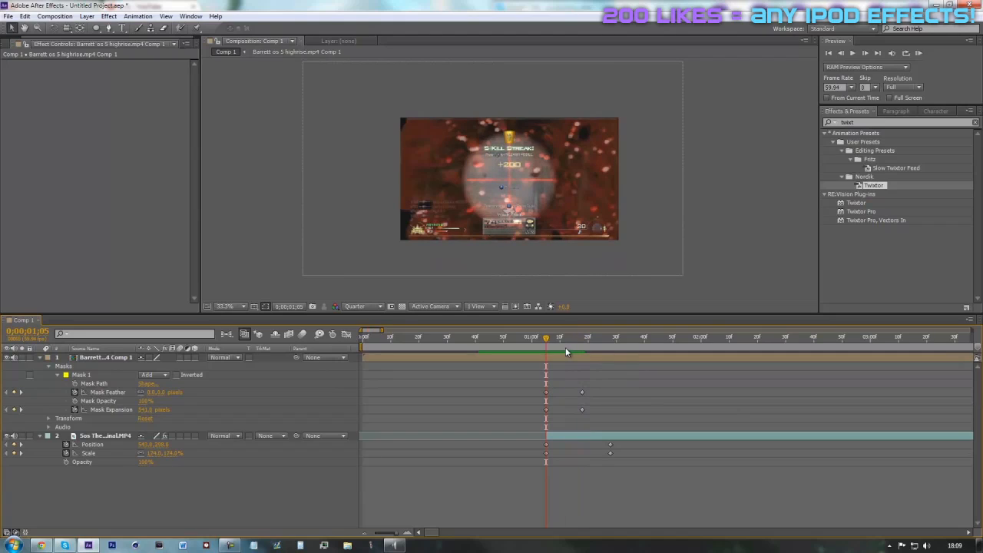
click(564, 357)
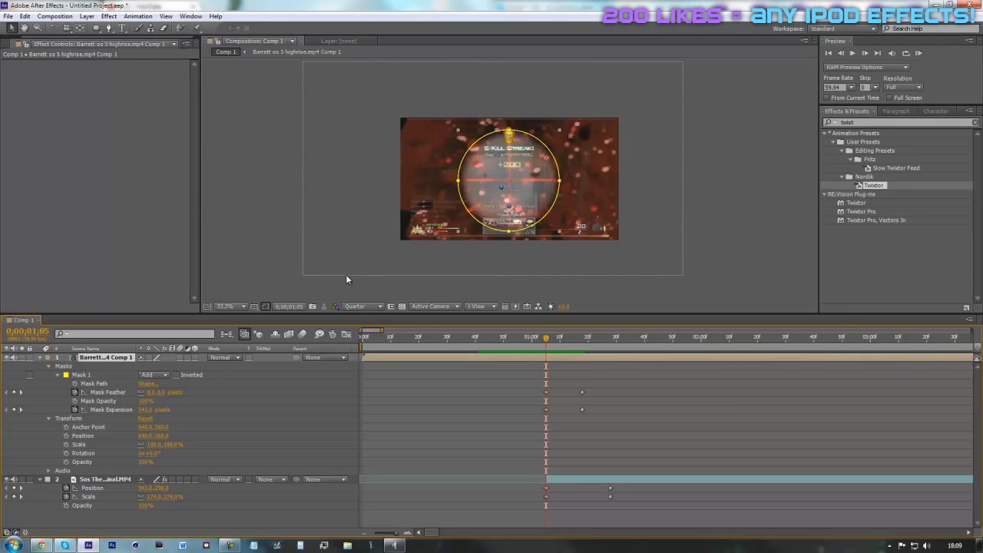
click(66, 435)
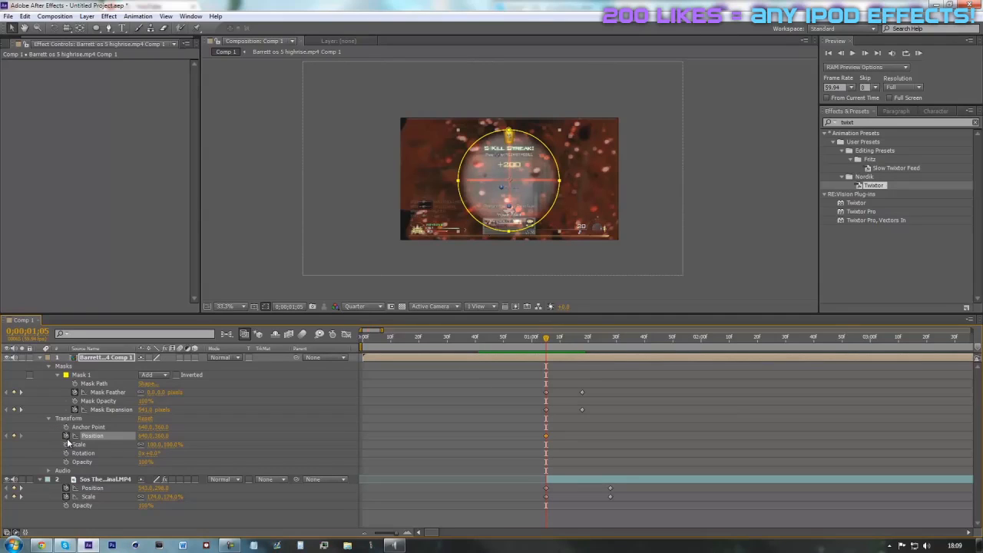
click(66, 444)
Step: At 0;00;01;28, shrink the Barrett pre-comp to about 26% and move it over the Terminal rifle's scope
drag(571, 348, 612, 348)
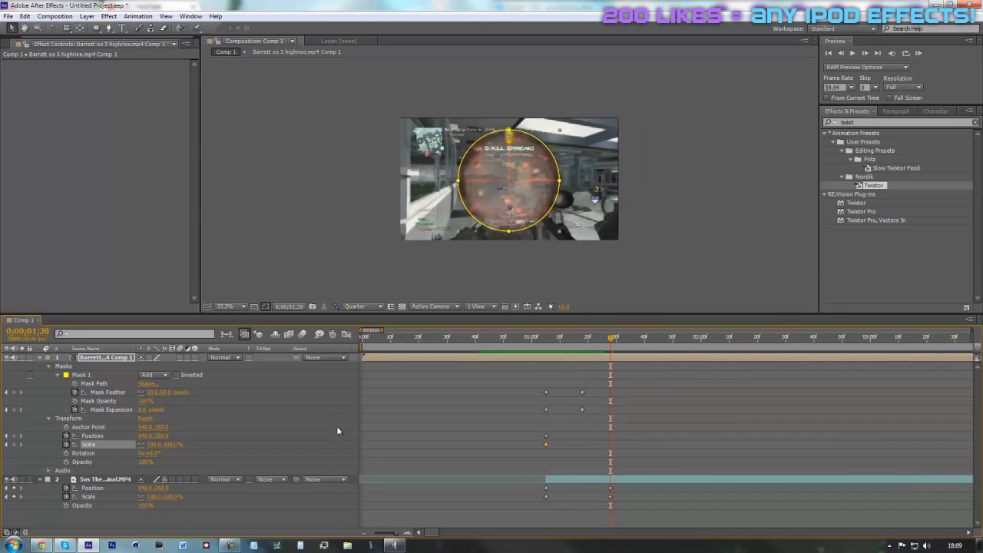
drag(154, 453, 123, 455)
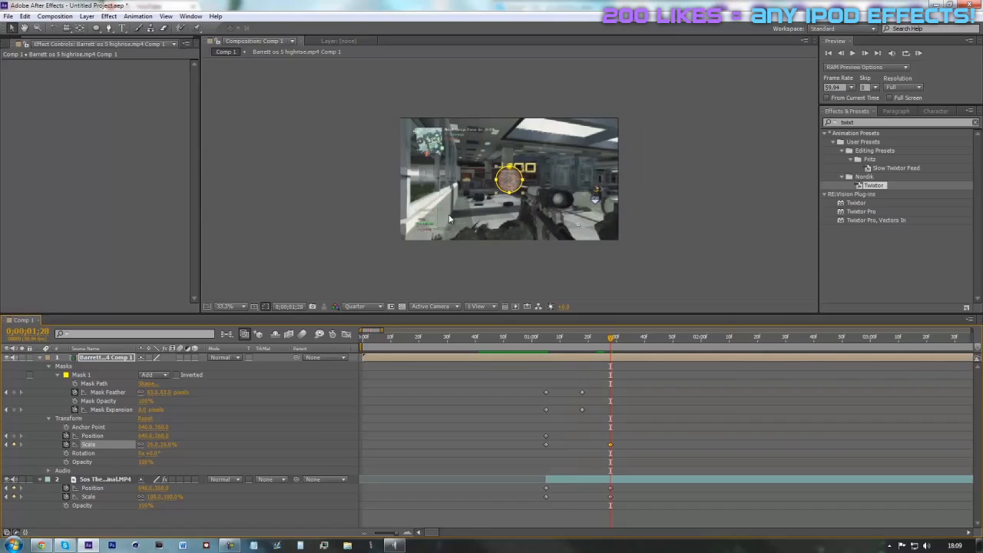
scroll(534, 219, up, 3)
drag(506, 202, 359, 153)
scroll(664, 262, up, 1)
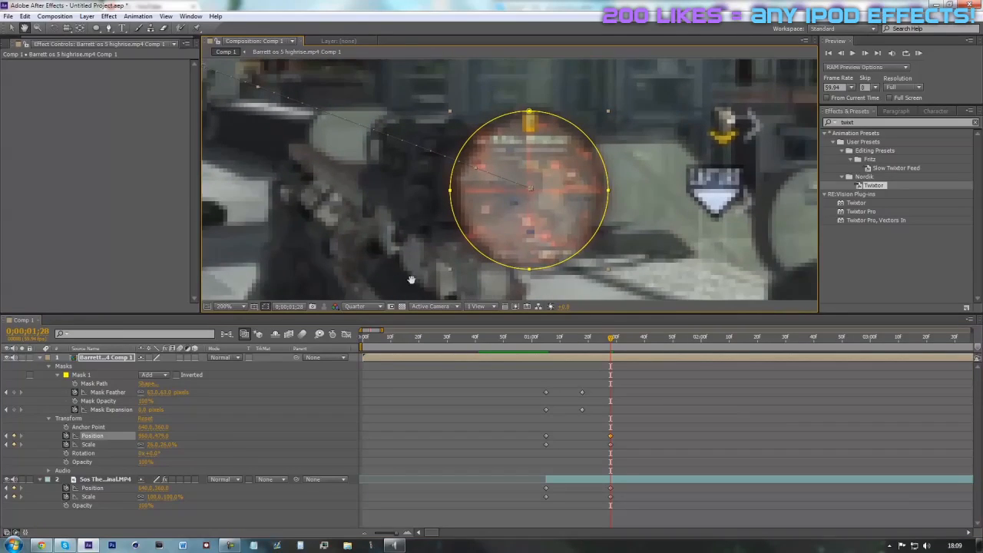
Step: Switch the viewer to Full resolution and fit Barrett inside the Terminal scope at 0;00;01;28 with Scale 11% and Position about 927, 475
click(350, 308)
click(359, 333)
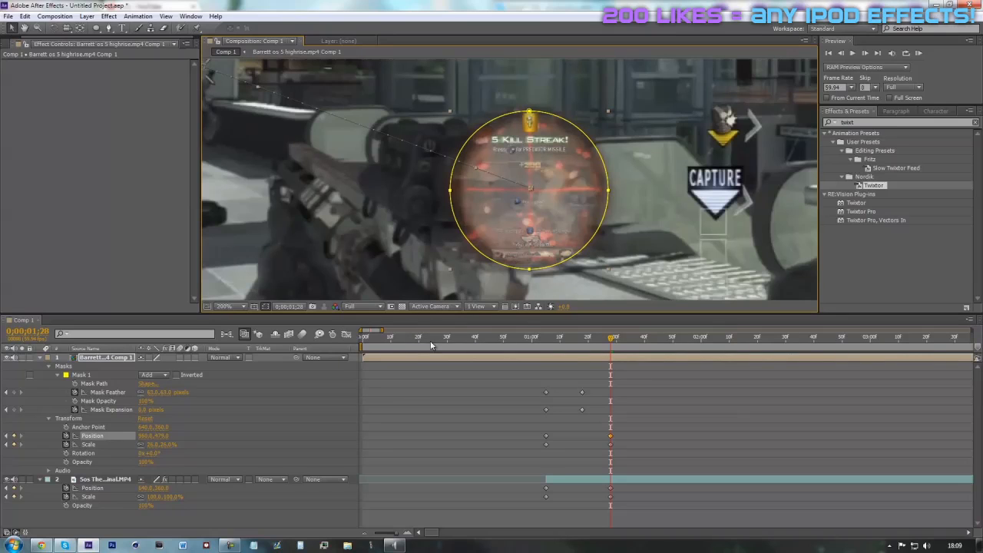
mouse_move(160, 450)
mouse_down()
mouse_move(139, 456)
mouse_move(157, 454)
mouse_up()
drag(519, 164, 487, 157)
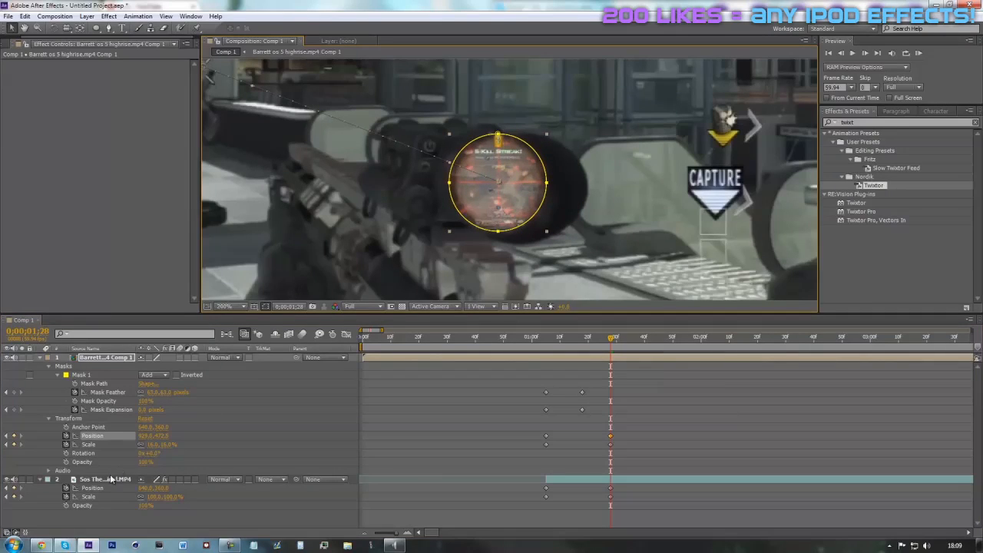
drag(148, 445, 141, 446)
drag(510, 198, 508, 201)
click(674, 374)
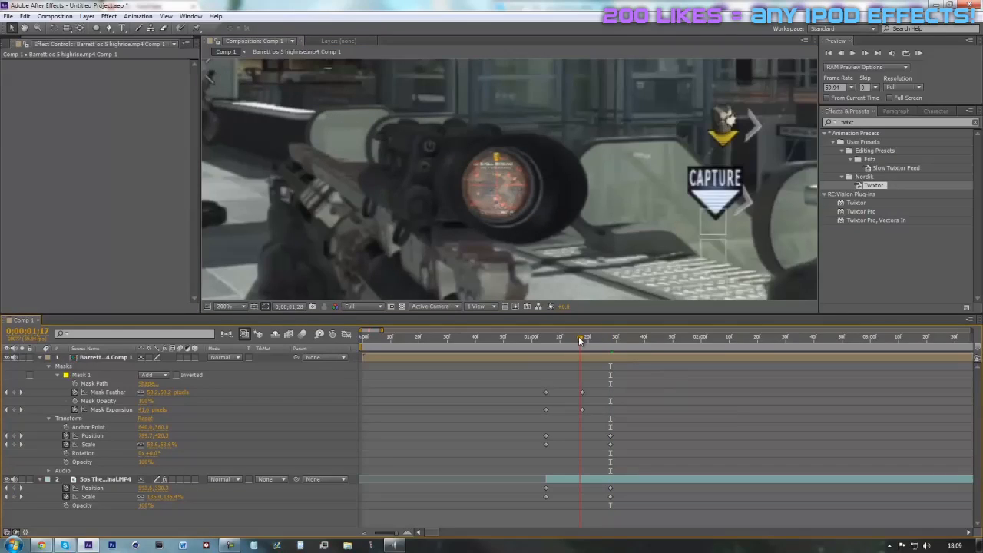
Step: At 0;00;01;16, keyframe the Barrett pre-comp's Scale and Position so its circle fits the Terminal scope
drag(580, 341, 577, 341)
scroll(548, 180, down, 1)
drag(153, 445, 121, 446)
drag(450, 170, 549, 204)
drag(152, 449, 158, 447)
Step: At 0;00;01;10, keyframe Barrett's Scale and Position to match the Terminal scope, and return its Opacity to 100%
drag(580, 343, 560, 350)
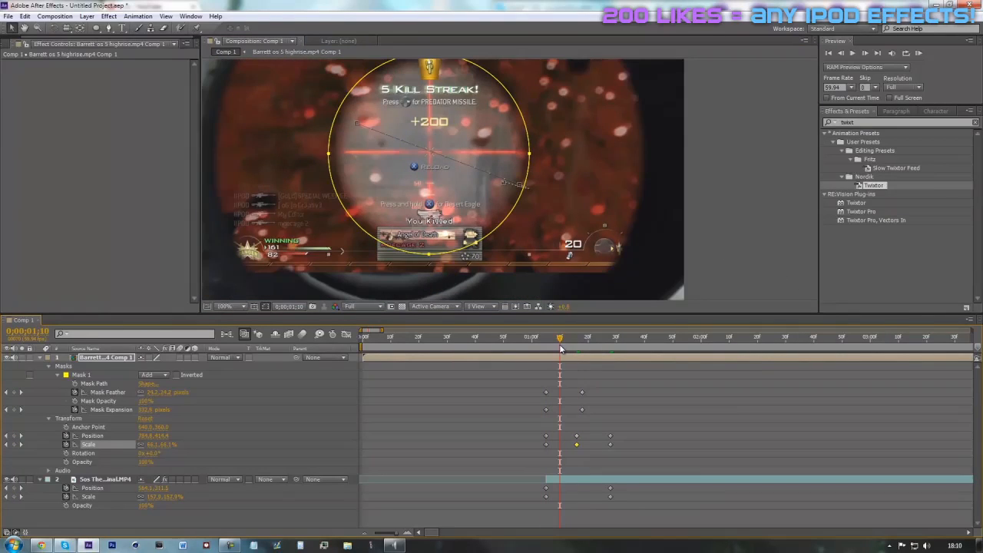
scroll(378, 159, down, 2)
drag(153, 445, 123, 463)
drag(473, 195, 451, 199)
drag(158, 445, 150, 446)
drag(496, 213, 496, 214)
drag(145, 463, 520, 455)
click(673, 407)
Step: Set the viewer and preview resolutions to Quarter and preview the transition from 0;00;00;53
drag(560, 340, 505, 362)
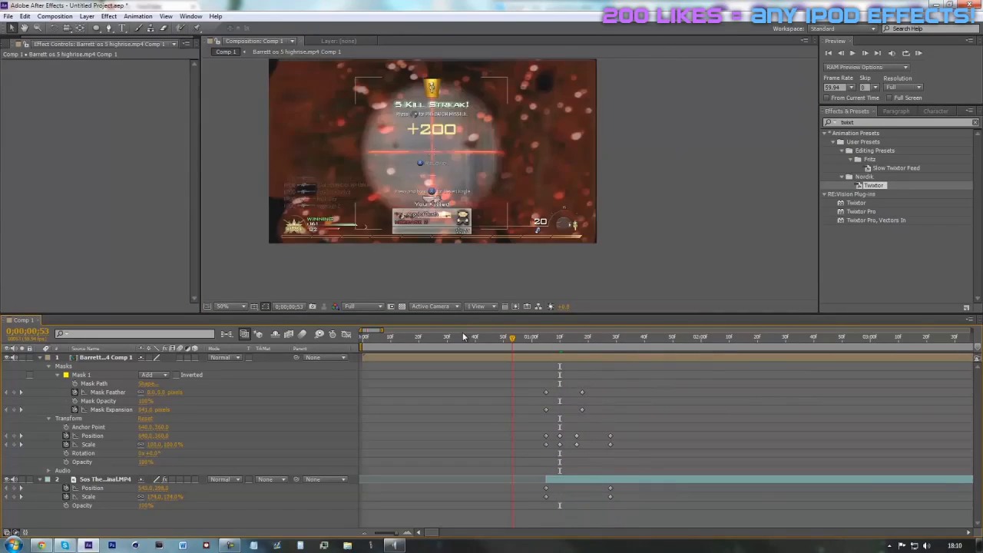
click(358, 307)
click(369, 376)
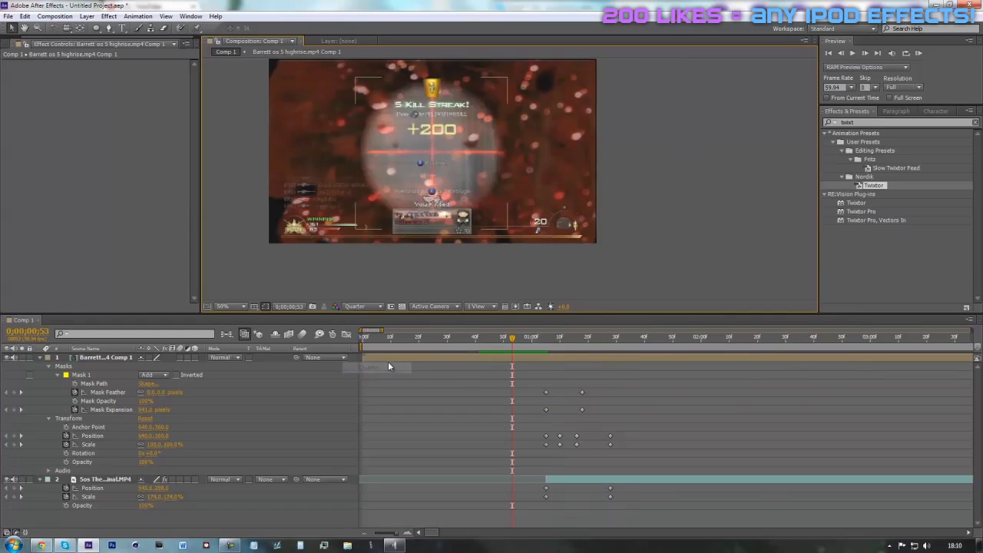
click(675, 337)
key(space)
click(905, 87)
click(898, 148)
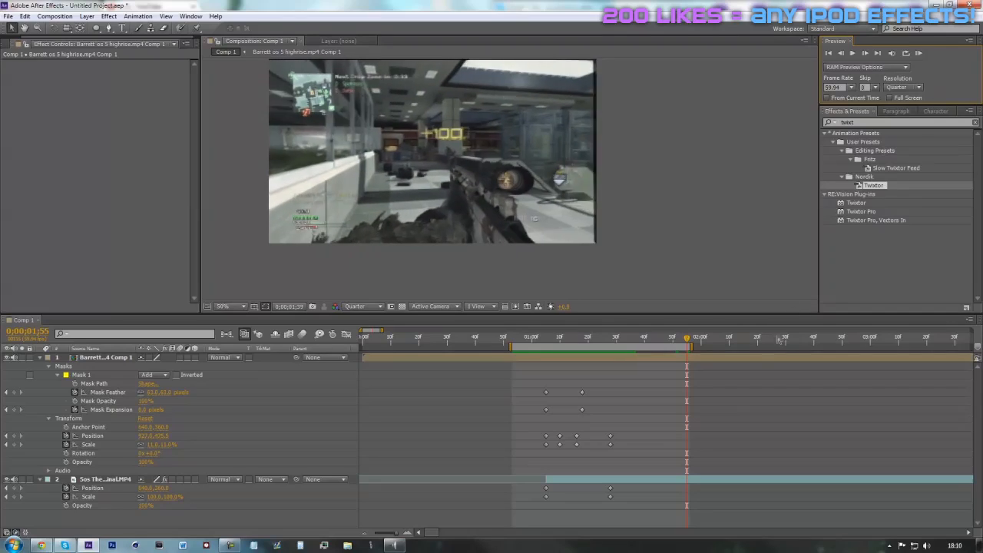
Step: Lower Barrett's Opacity to 52% and, at 0;00;01;14, realign it with the Terminal scope using Scale about 28.7% and an adjusted Position
drag(548, 337, 573, 338)
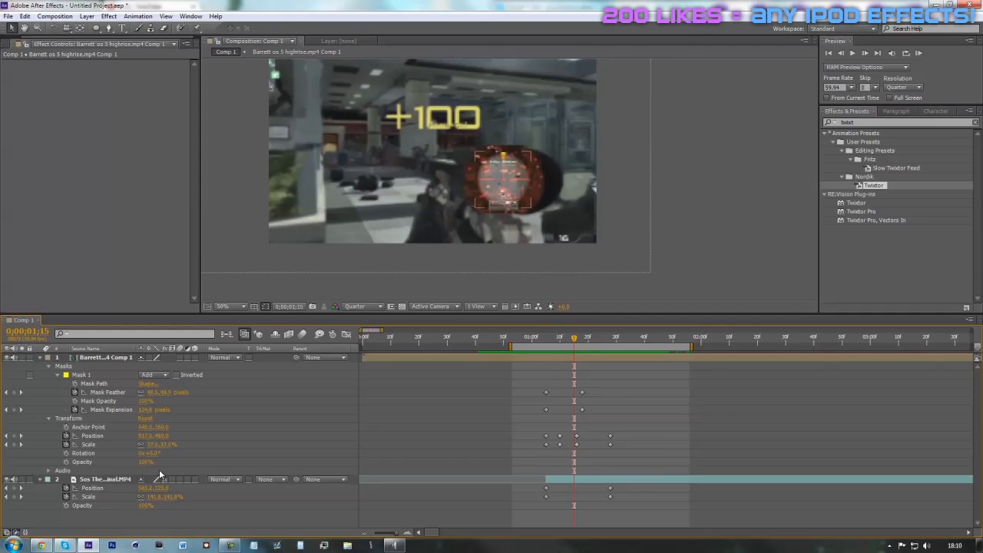
drag(143, 462, 118, 462)
scroll(517, 168, up, 1)
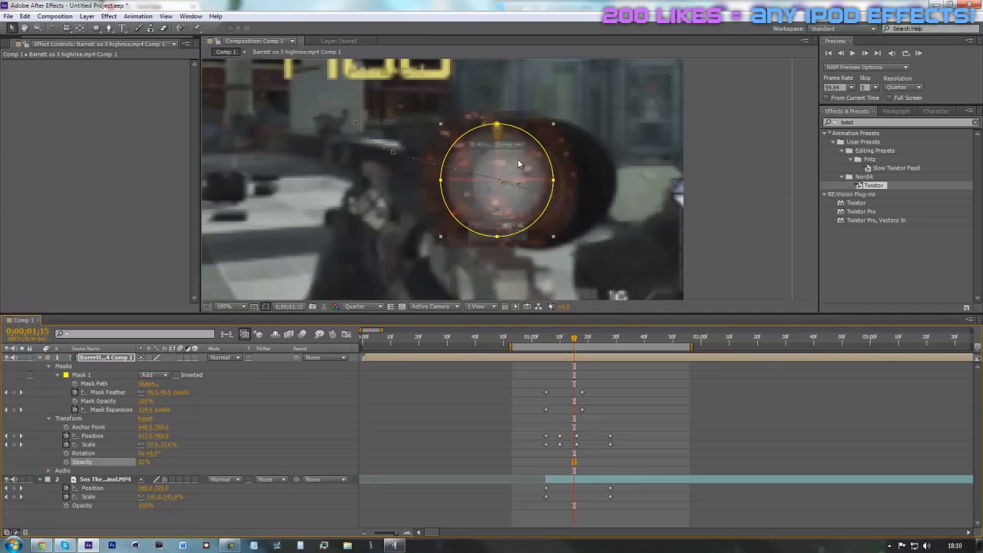
drag(572, 341, 572, 368)
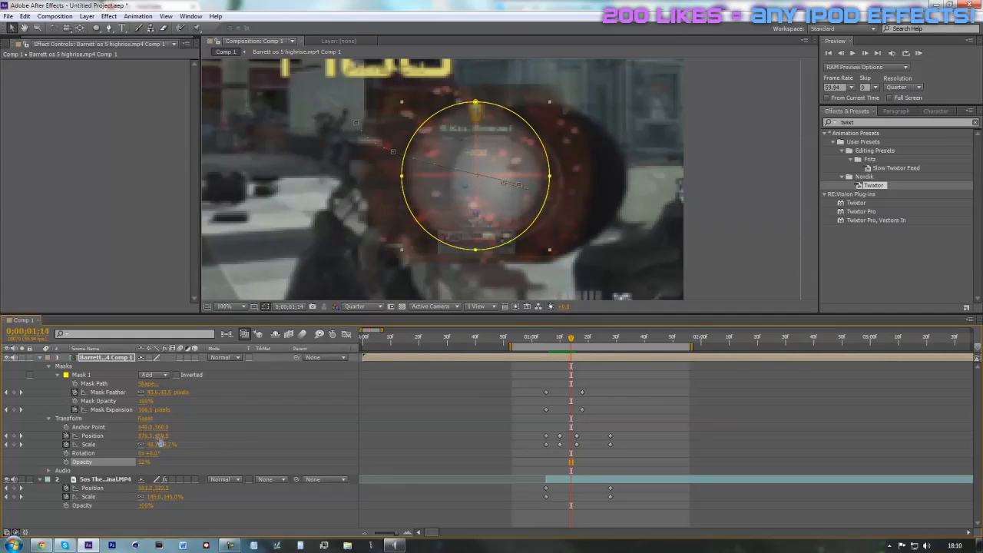
drag(153, 445, 142, 445)
drag(494, 192, 518, 193)
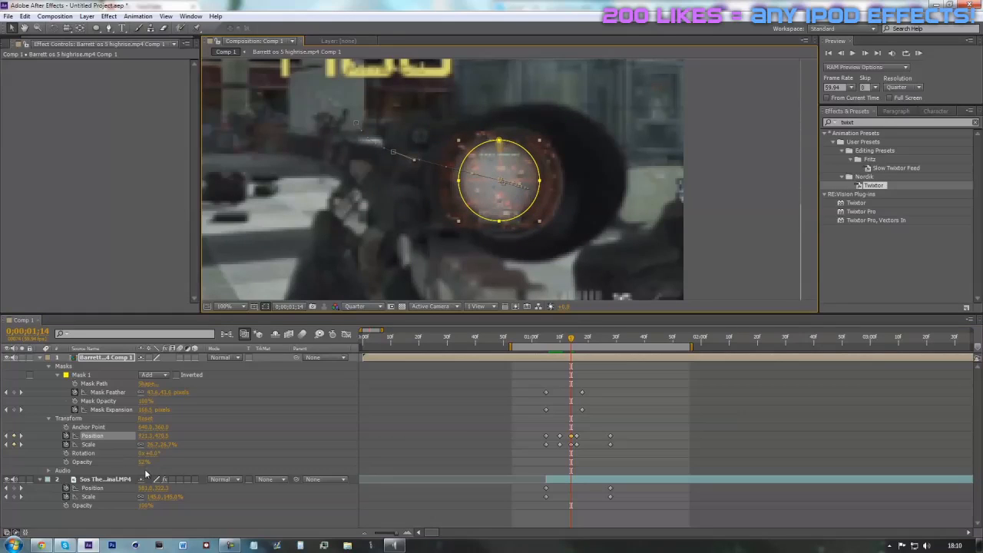
drag(154, 445, 156, 446)
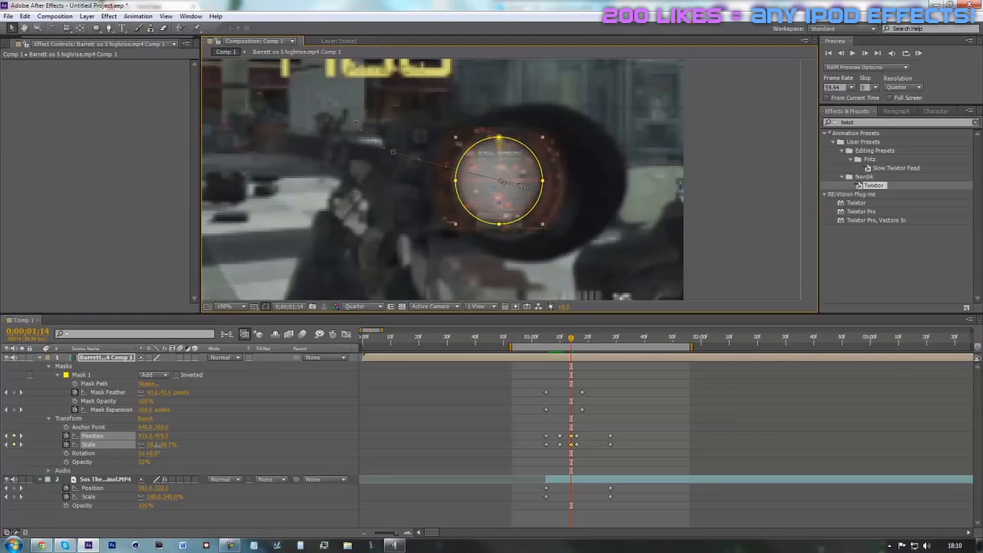
click(634, 455)
Step: At 0;00;01;10, set the Barrett pre-comp's Scale to about 85.1%
scroll(604, 262, down, 2)
mouse_move(574, 340)
mouse_down()
mouse_move(553, 350)
mouse_move(573, 351)
mouse_move(541, 372)
mouse_move(562, 366)
mouse_up()
drag(158, 445, 152, 446)
drag(523, 217, 523, 220)
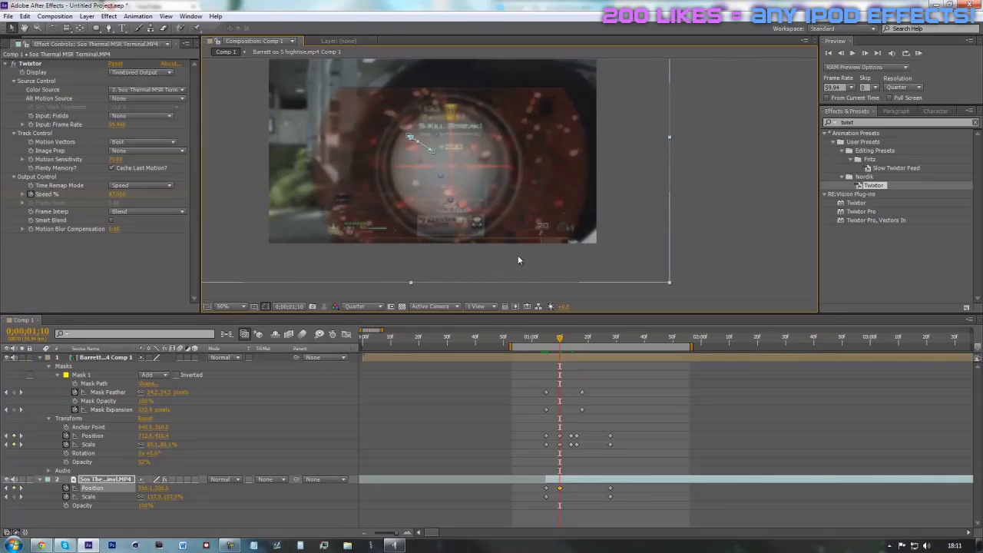
drag(560, 340, 542, 340)
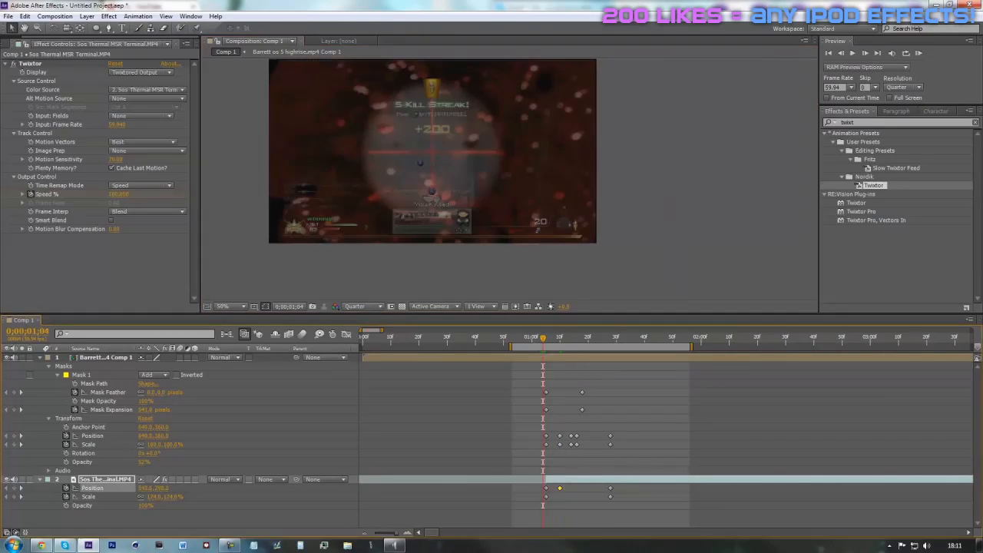
key(ctrl+z)
Step: Fine-tune the Barrett pre-comp's Position and Scale at 0;00;01;10 to centre it on the Terminal scope
click(564, 361)
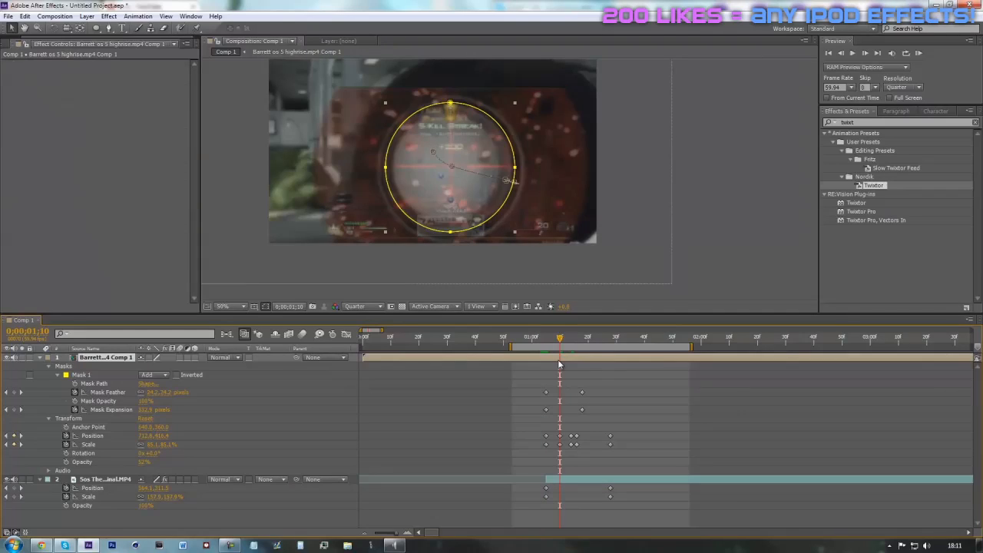
drag(503, 183, 507, 181)
drag(484, 217, 484, 220)
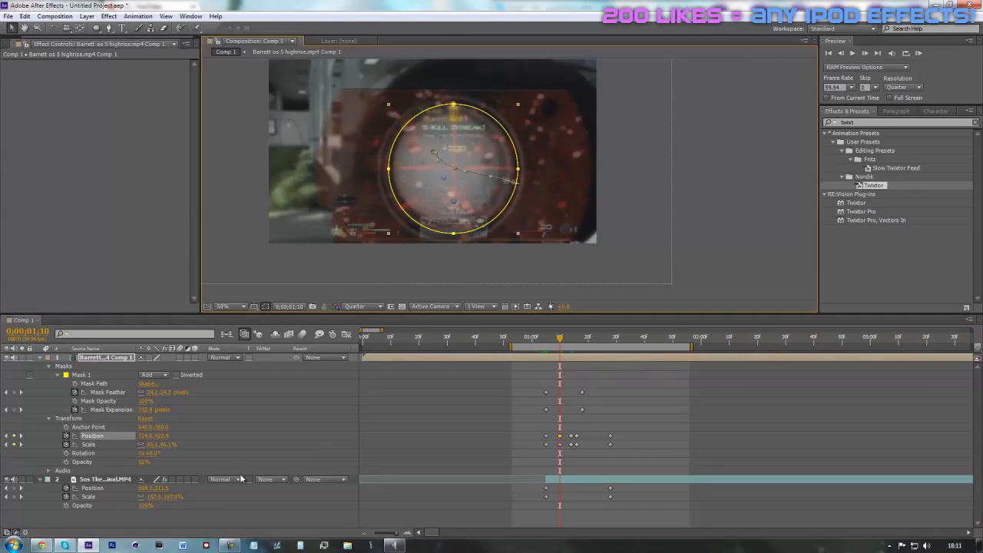
drag(151, 445, 147, 445)
drag(499, 176, 493, 176)
Step: At 0;00;01;22, keyframe Barrett's Position over the Terminal scope with Scale about 15.2%
drag(559, 342, 593, 353)
key(period)
key(period)
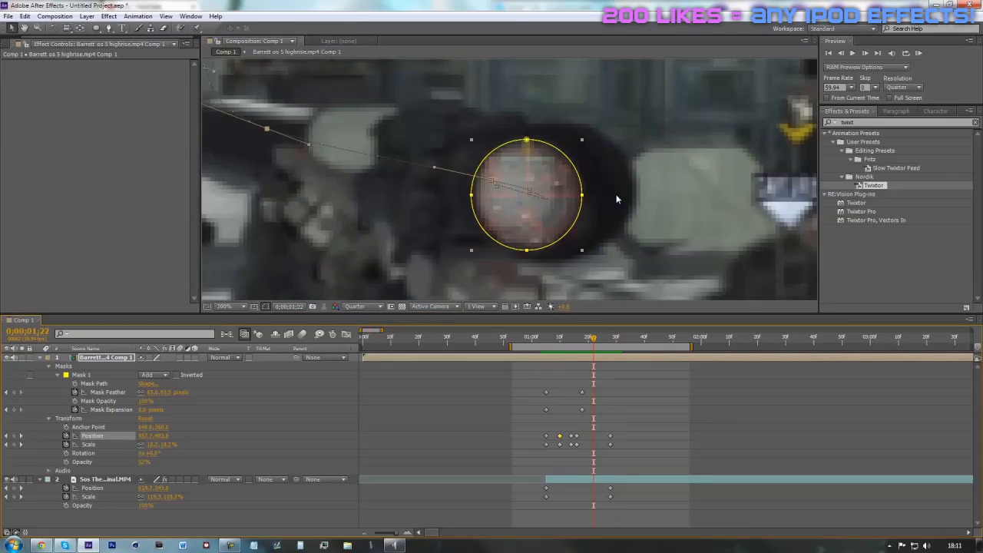
drag(154, 444, 149, 445)
drag(534, 212, 527, 208)
drag(153, 445, 156, 445)
scroll(544, 196, down, 1)
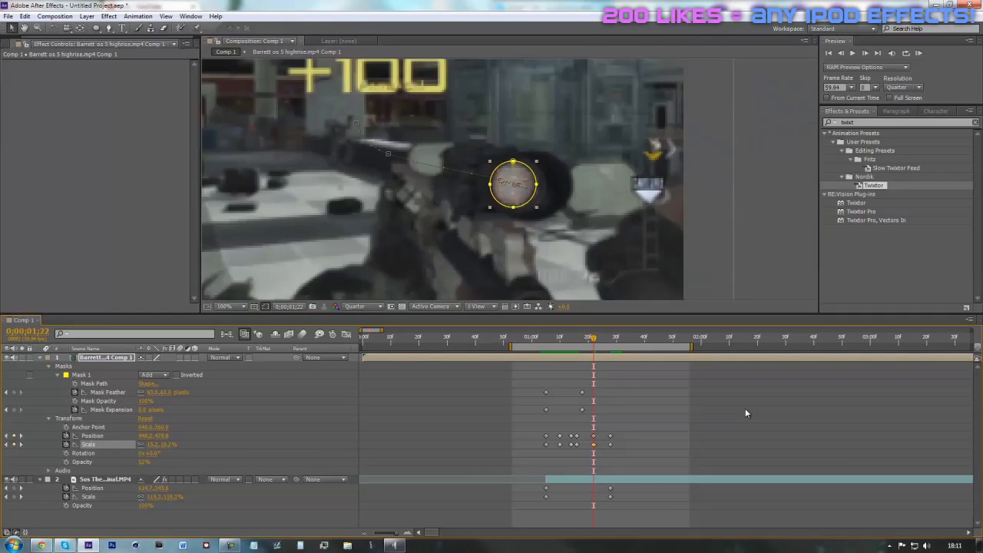
click(746, 412)
key(comma)
Step: Keyframe the Barrett pre-comp's Opacity from 100% at 0;00;01;05 to 0% at 0;00;01;28
drag(596, 346, 546, 361)
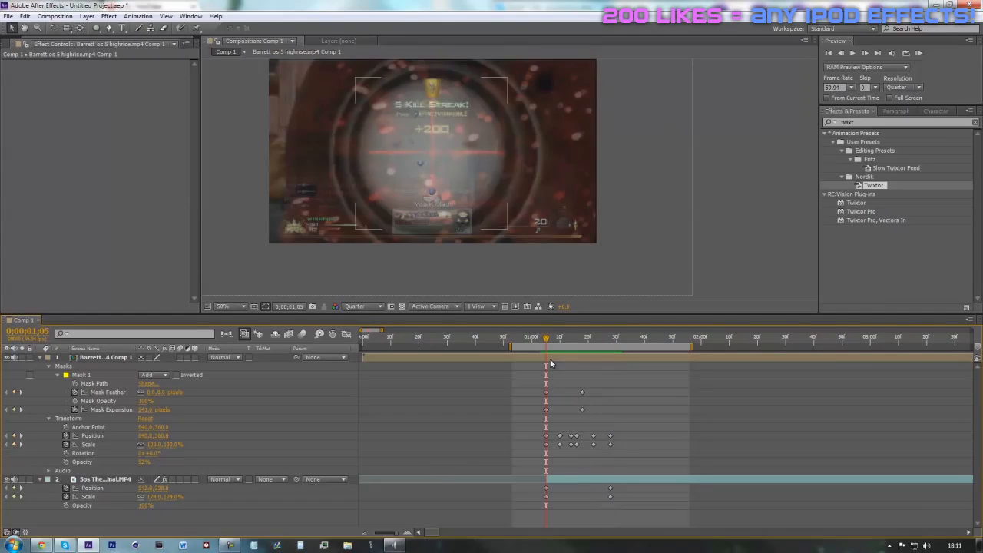
click(67, 461)
drag(142, 462, 181, 459)
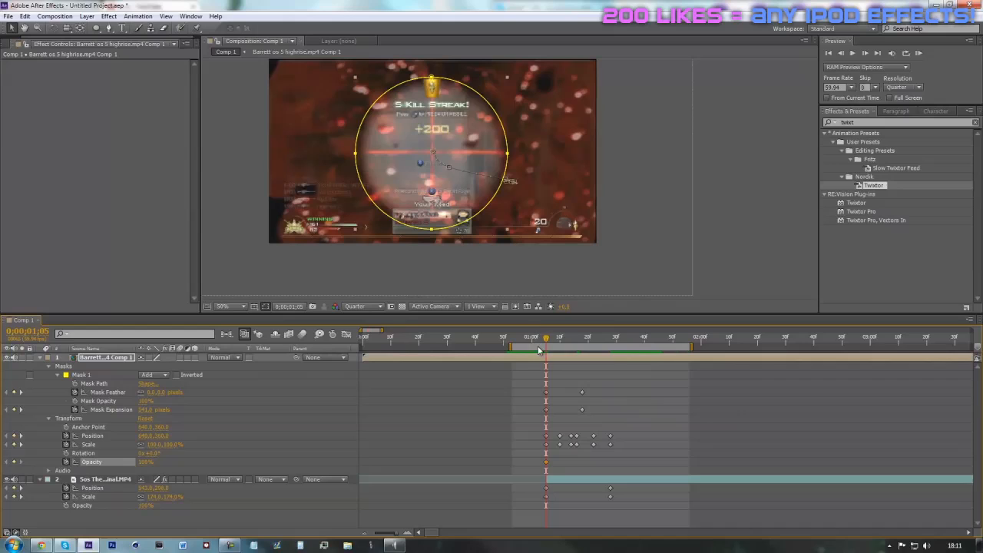
drag(552, 343, 621, 343)
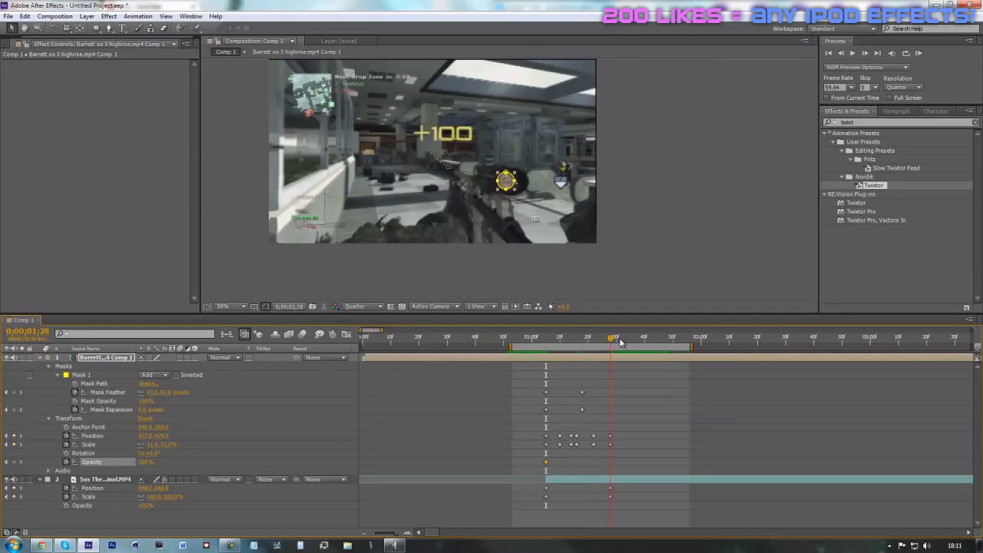
drag(144, 462, 14, 462)
click(625, 383)
Step: Collapse the Barrett pre-comp's properties and add a new adjustment layer above both clips
mouse_move(606, 341)
mouse_down()
mouse_move(518, 374)
mouse_move(550, 392)
mouse_move(611, 393)
mouse_move(546, 411)
mouse_move(596, 412)
mouse_move(525, 429)
mouse_move(580, 424)
mouse_up()
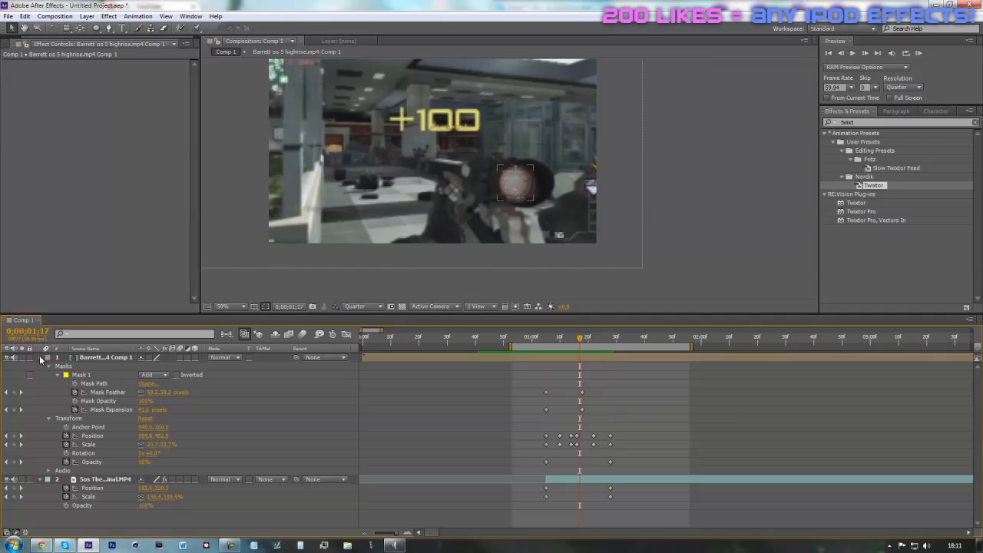
click(40, 358)
right_click(633, 402)
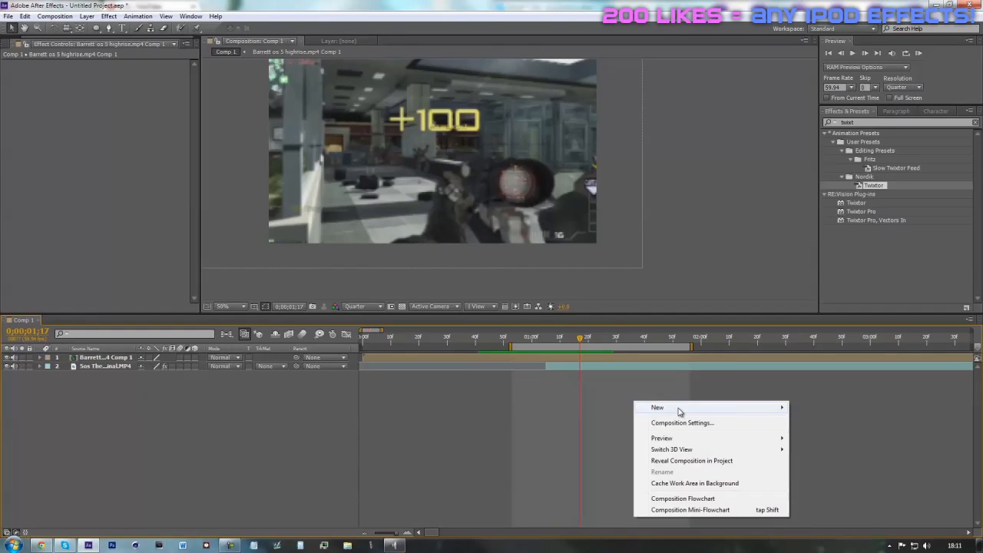
mouse_move(679, 412)
click(837, 487)
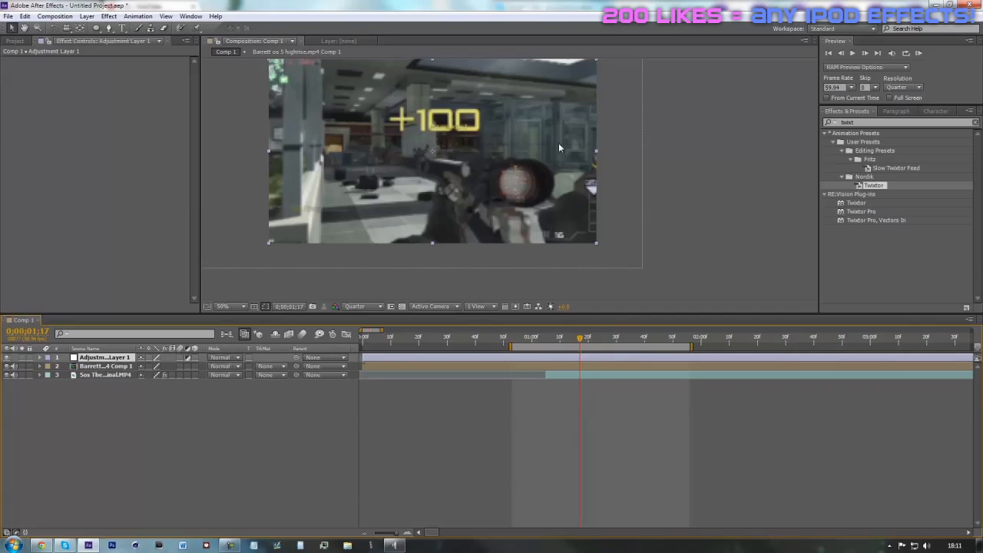
Step: Go to 0;00;01;05, find the flicker effects and apply MisFire Flicker to the adjustment layer
click(546, 338)
drag(546, 343, 593, 342)
click(597, 417)
click(546, 340)
click(568, 357)
drag(861, 123, 662, 106)
text(flick)
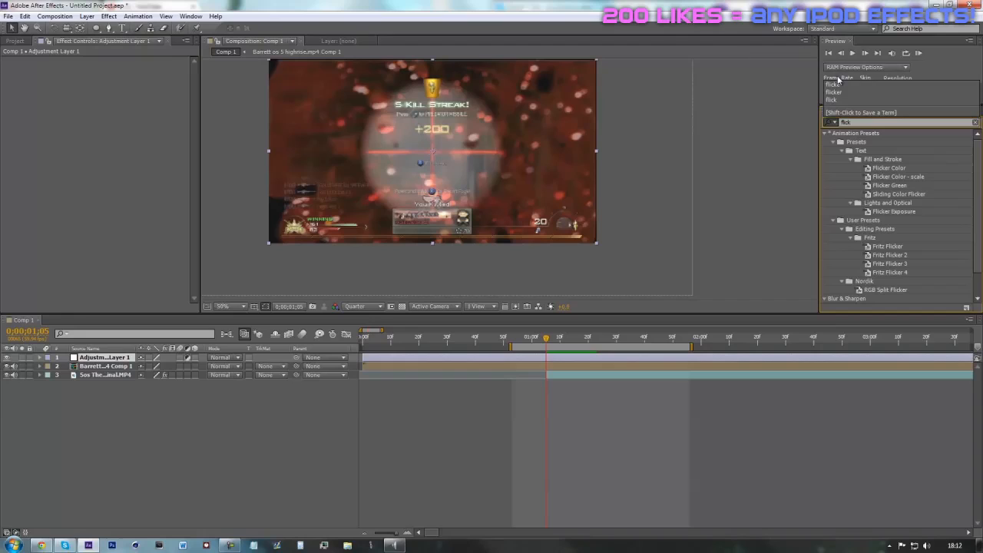
text(er)
scroll(908, 231, down, 1)
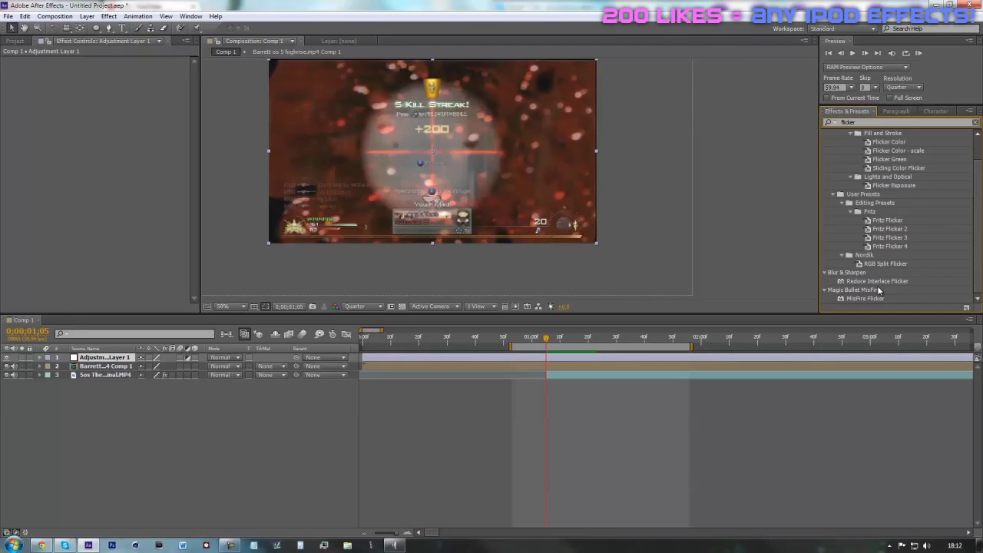
drag(877, 299, 577, 360)
Step: Find CC Light Sweep among the effects and apply it to the adjustment layer
click(869, 123)
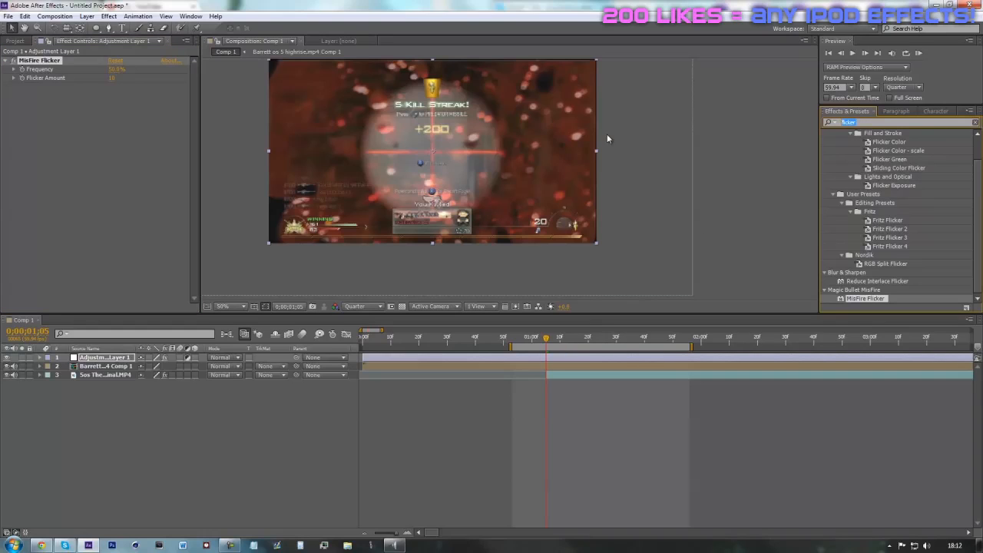
text(cc ki)
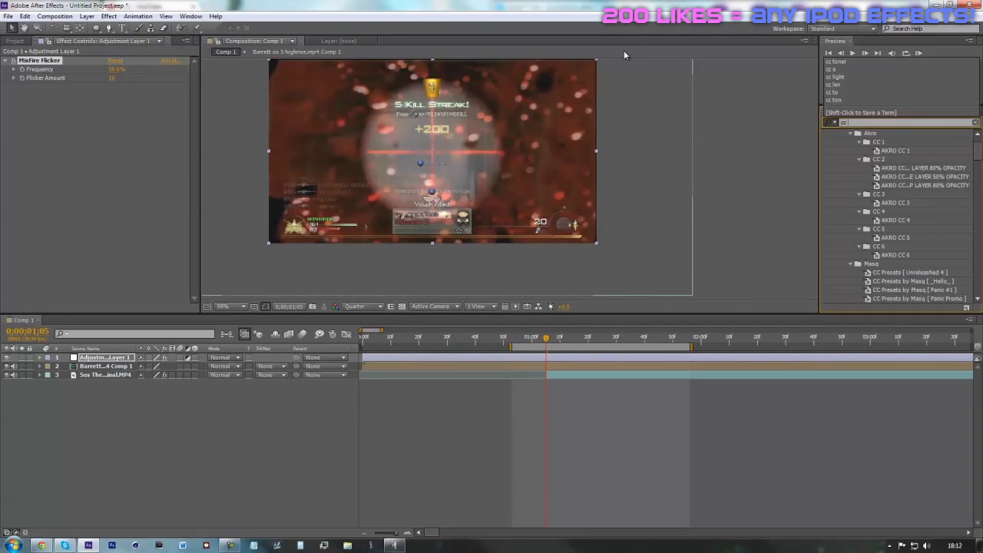
key(BackSpace)
key(BackSpace)
text(light sew)
key(BackSpace)
key(BackSpace)
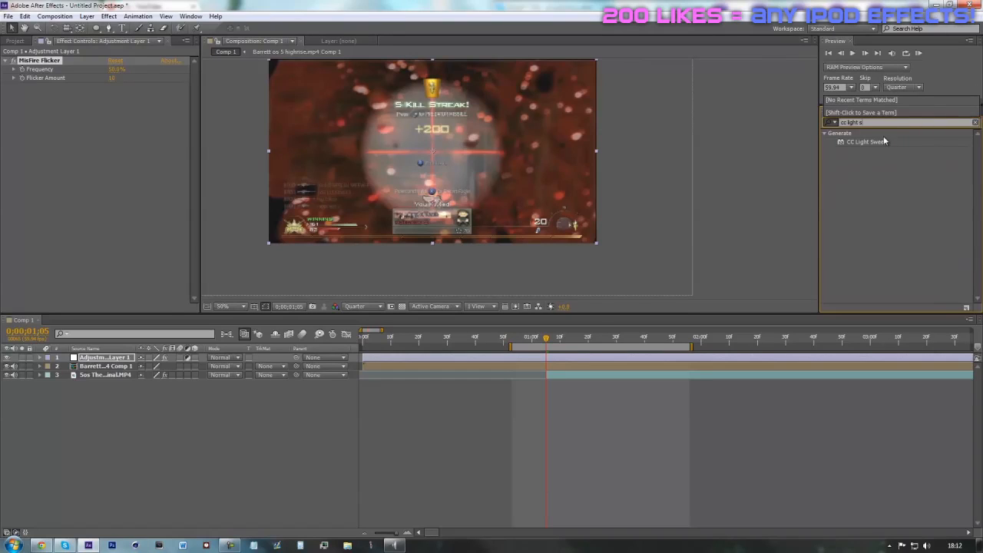
drag(868, 142, 615, 358)
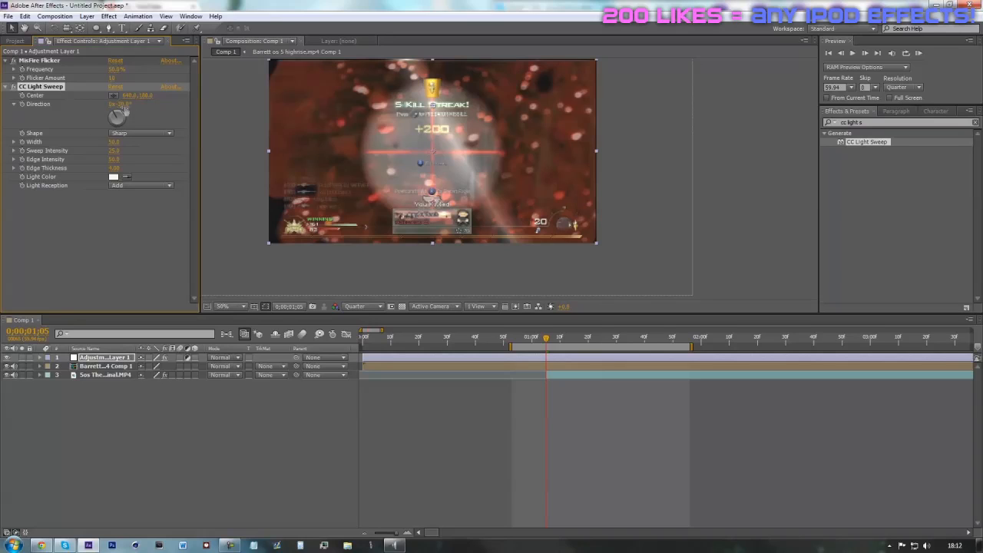
Step: Set CC Light Sweep's Direction to -90° for a horizontal light band
mouse_move(121, 104)
mouse_down()
mouse_move(88, 112)
mouse_move(128, 114)
mouse_up()
click(123, 104)
text(-90)
key(Return)
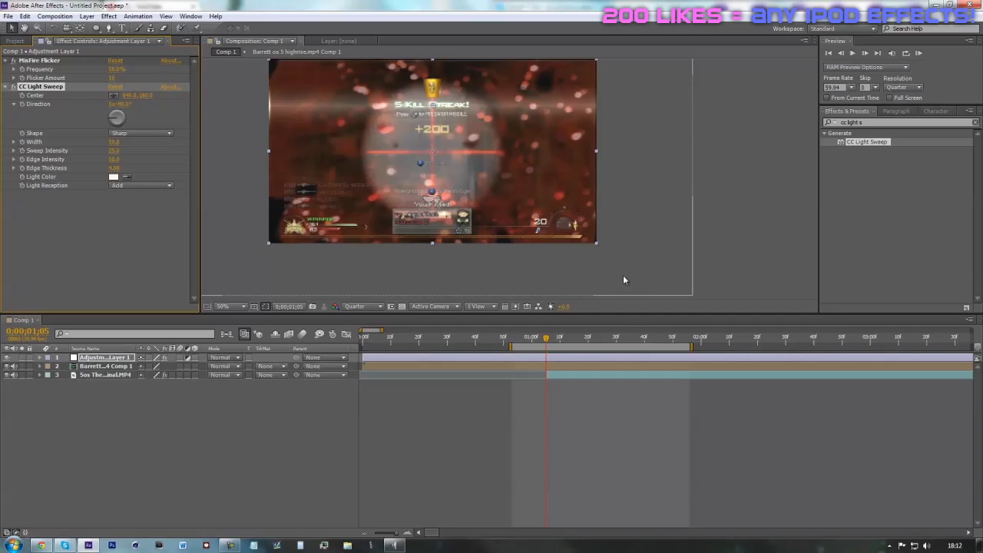
Step: Draw a circular mask around the scope on the adjustment layer and expand the properties of the mask and the Barrett pre-comp
click(96, 27)
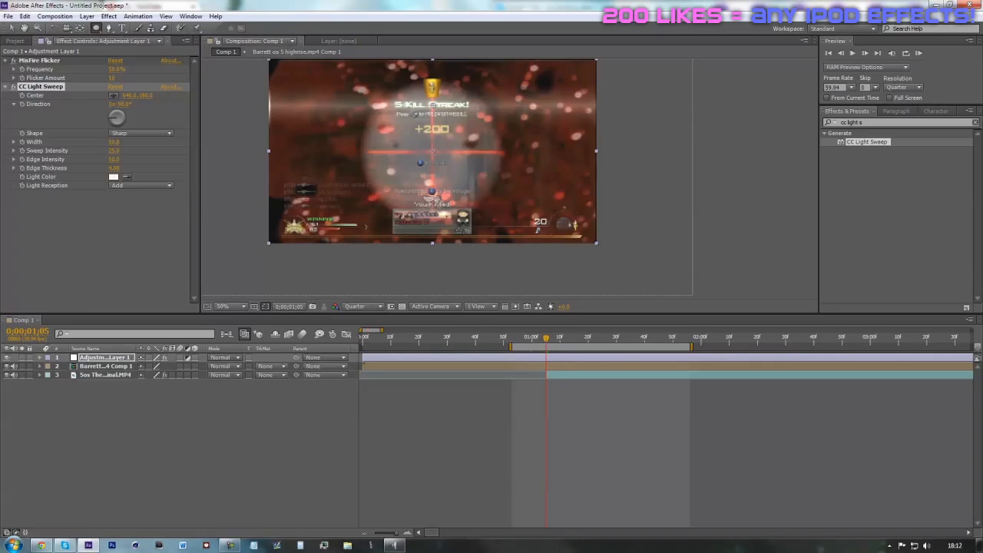
click(558, 362)
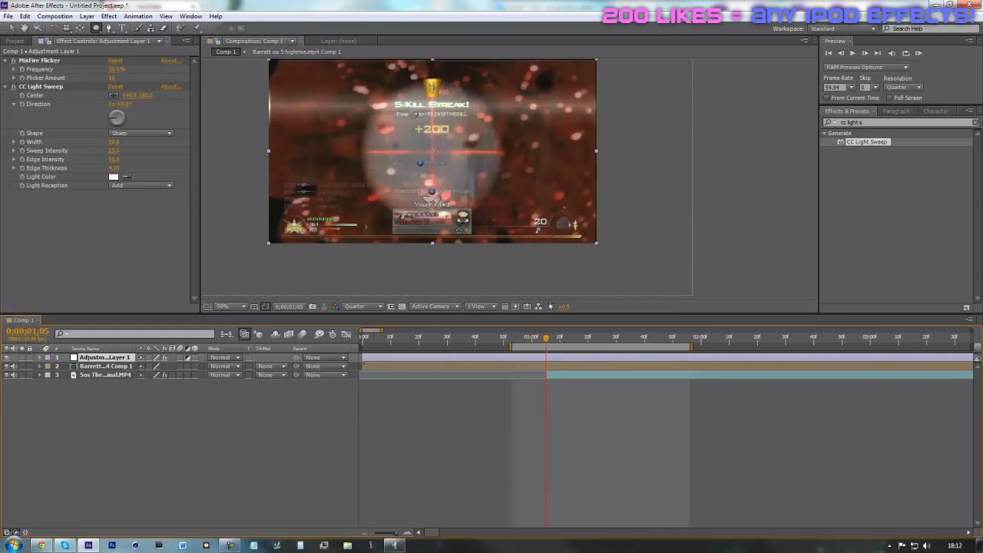
drag(431, 151, 499, 195)
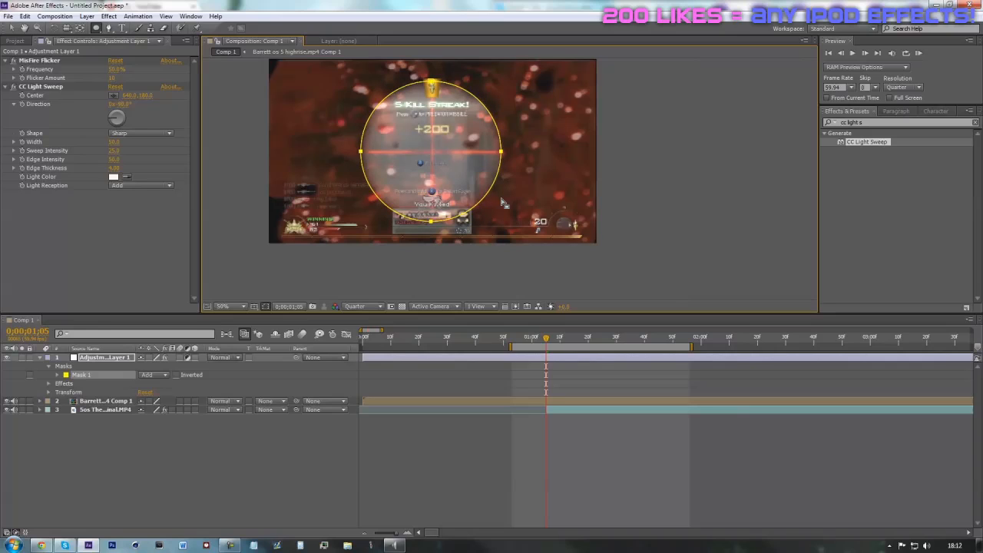
click(58, 375)
click(40, 436)
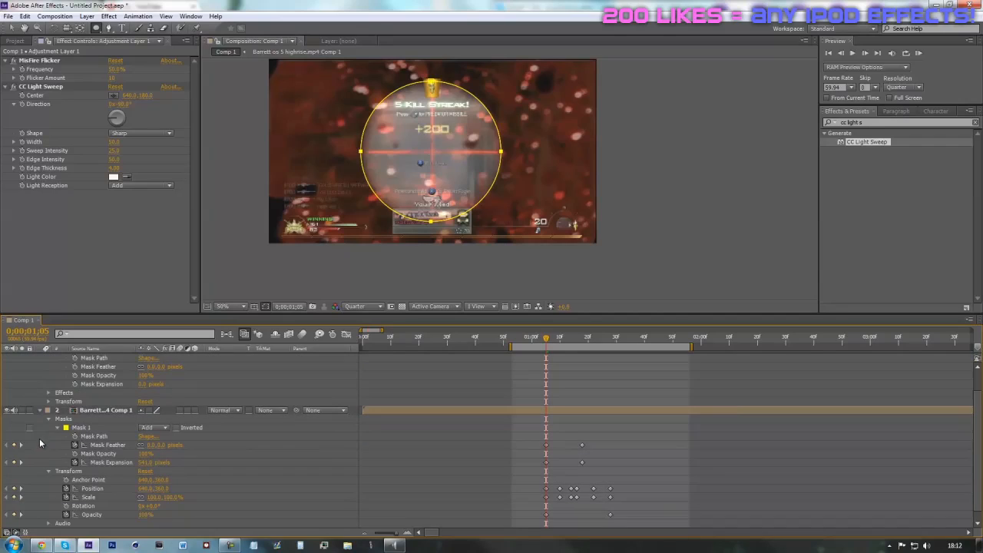
scroll(248, 428, down, 1)
drag(524, 422, 635, 494)
scroll(616, 454, up, 2)
click(542, 360)
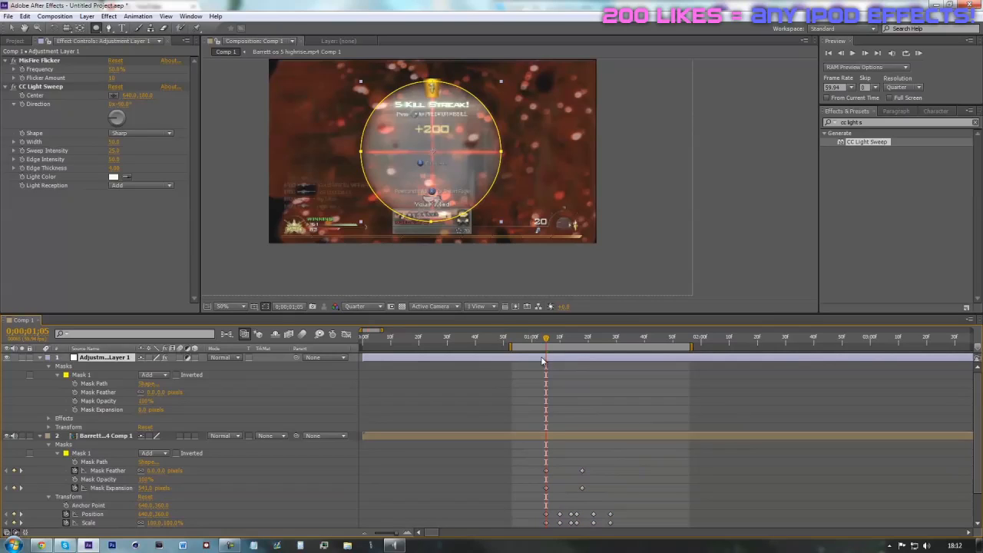
key(ctrl+d)
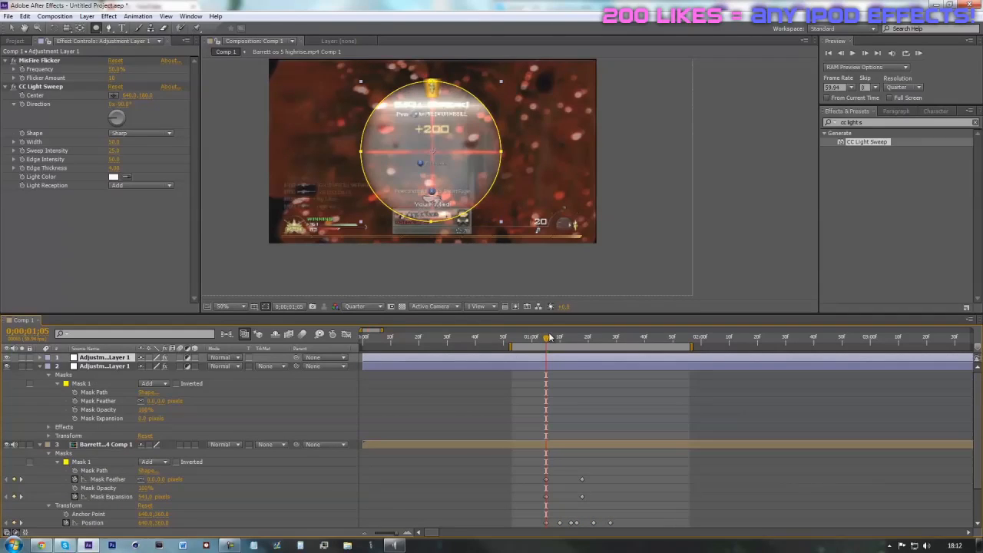
key(Delete)
Step: Copy the Barrett pre-comp's mask and transform keyframes to the adjustment layer at 0;00;01;05 and delete the layer's hand-drawn Mask 1
drag(519, 465, 645, 509)
scroll(635, 439, up, 1)
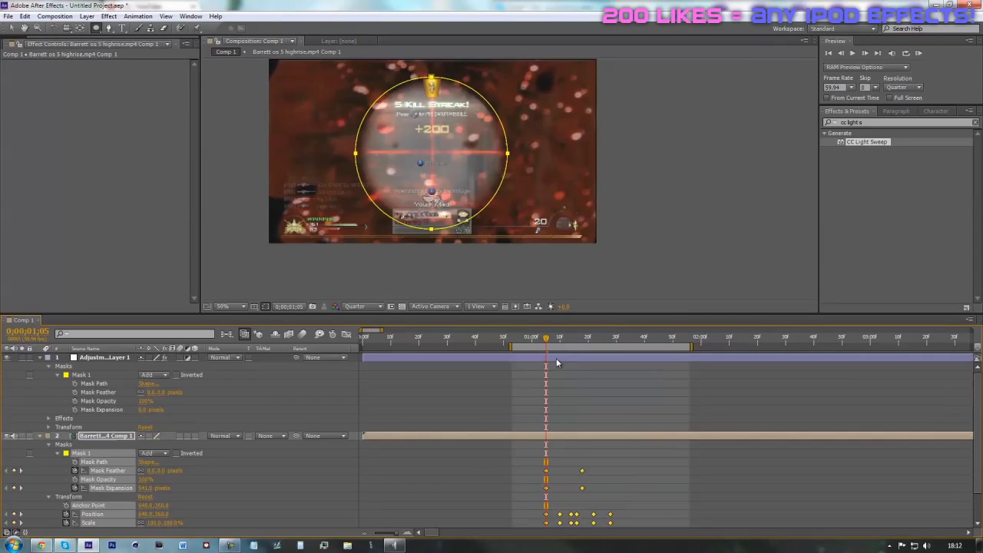
click(556, 360)
key(ctrl+v)
drag(546, 338, 588, 347)
click(82, 376)
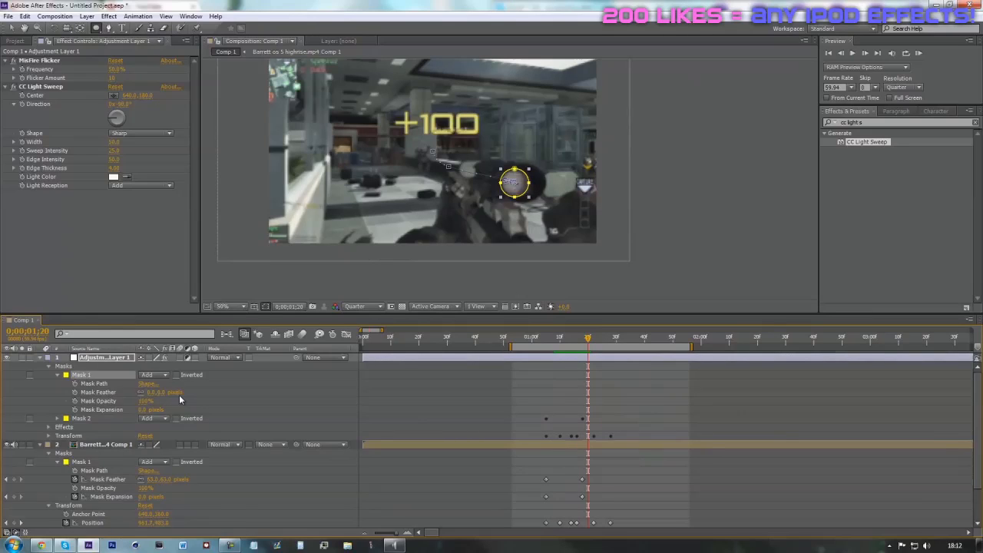
key(Delete)
click(718, 395)
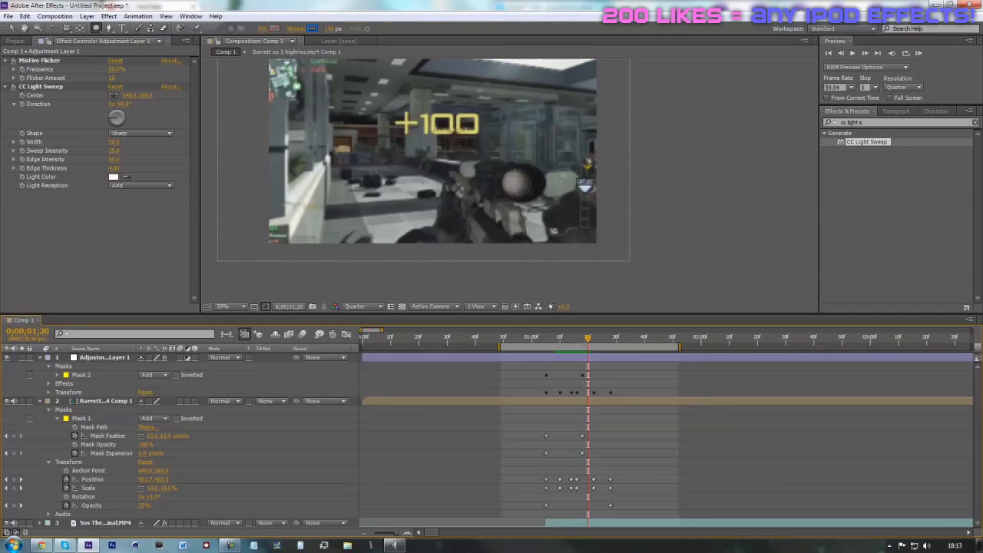
Step: Set MisFire Flicker's Frequency to 90% and its Flicker Amount to 25 on the adjustment layer
drag(589, 339, 559, 363)
drag(112, 70, 122, 70)
click(122, 67)
text(90)
key(Return)
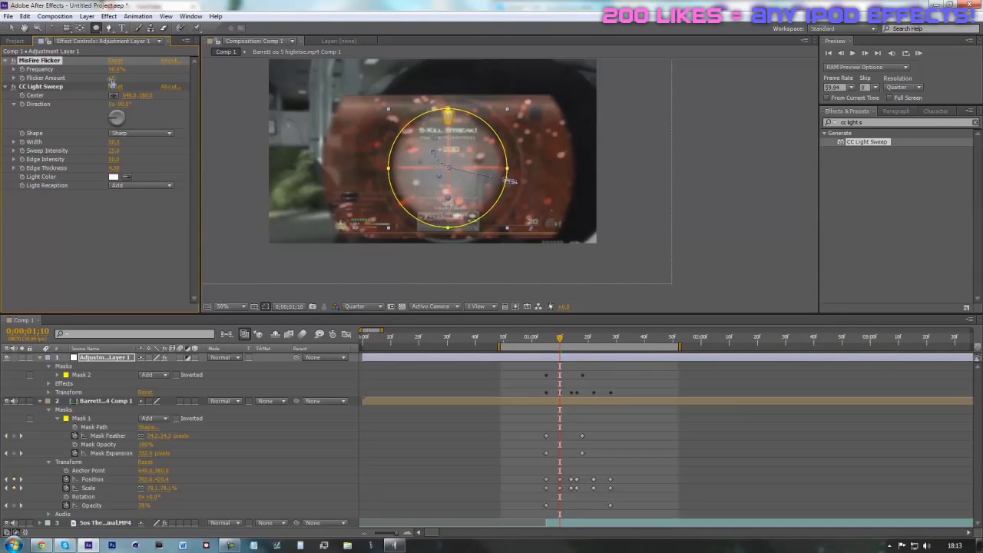
drag(111, 78, 117, 77)
Step: Enable keyframing for MisFire Flicker's Frequency and Flicker Amount at 0;00;01;05 and move both keyframes to 0;00;01;10
mouse_move(560, 338)
mouse_down()
mouse_move(585, 346)
mouse_move(559, 353)
mouse_move(541, 400)
mouse_up()
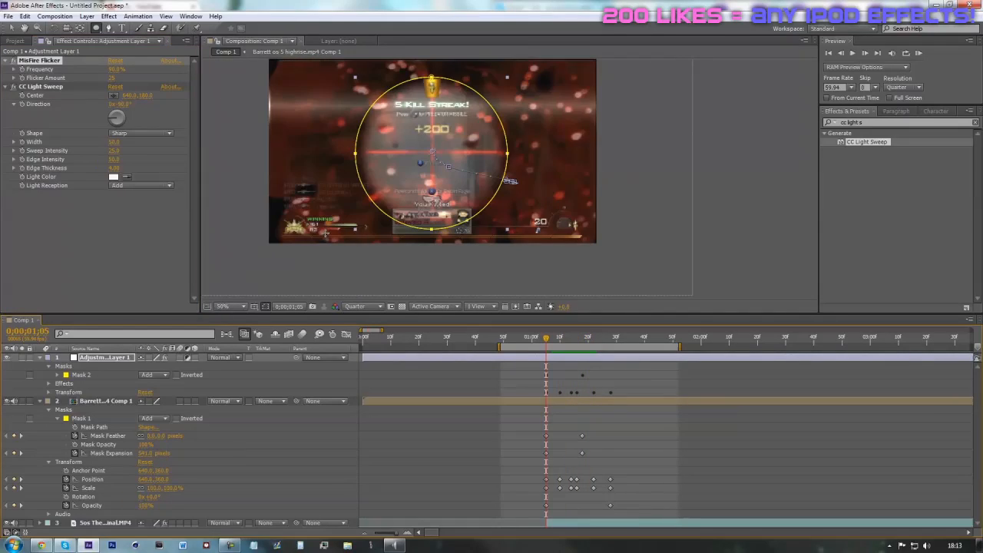
click(23, 69)
click(22, 77)
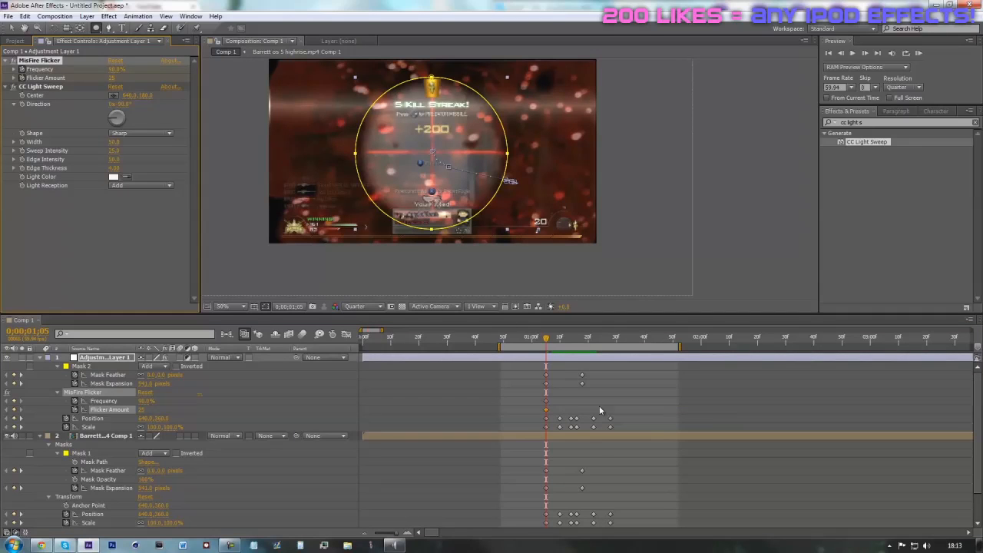
mouse_move(559, 398)
mouse_down()
mouse_move(542, 412)
mouse_move(560, 410)
mouse_up()
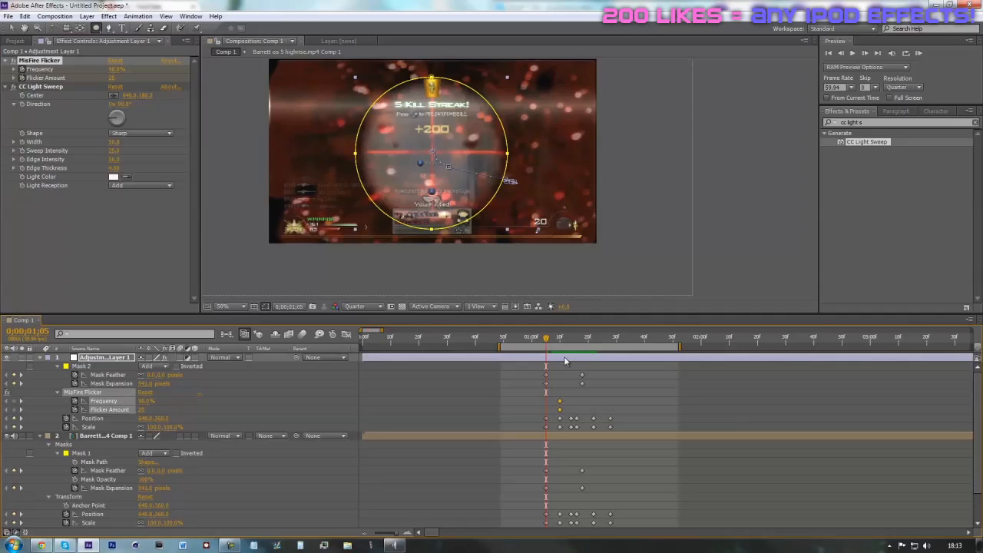
Step: Keyframe MisFire Flicker's Flicker Amount at 0 and Frequency at 0% at 0;00;00;57
drag(550, 339, 523, 340)
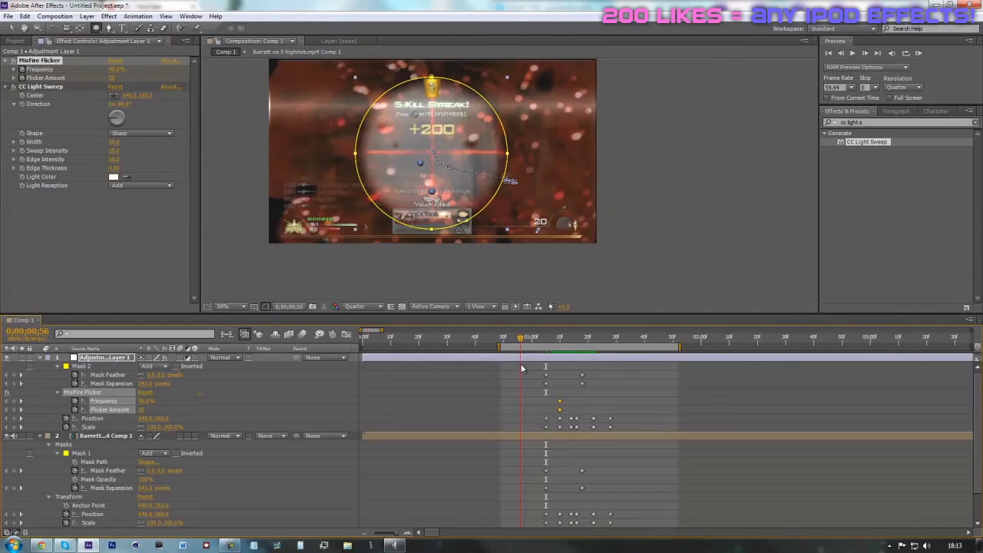
click(116, 77)
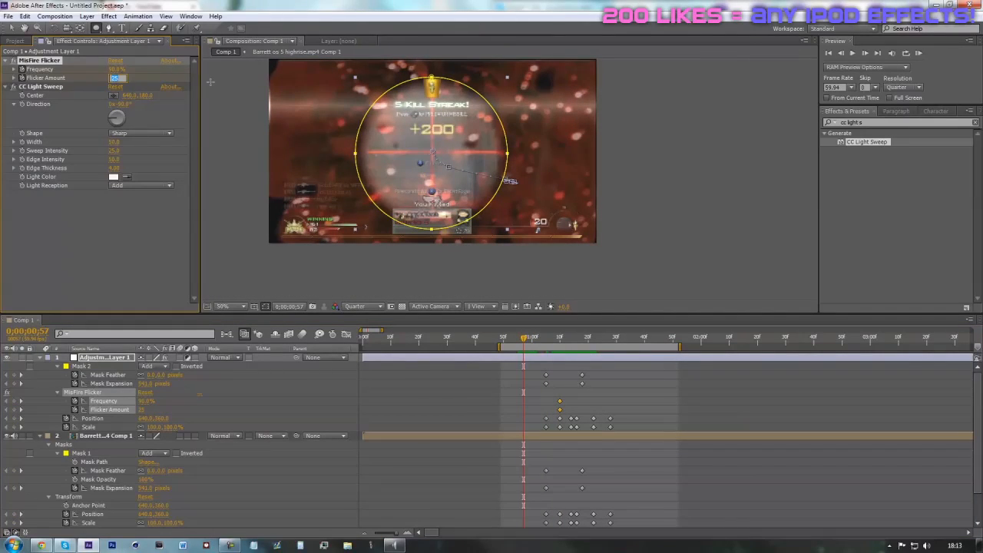
key(Return)
click(115, 70)
text(0)
key(Return)
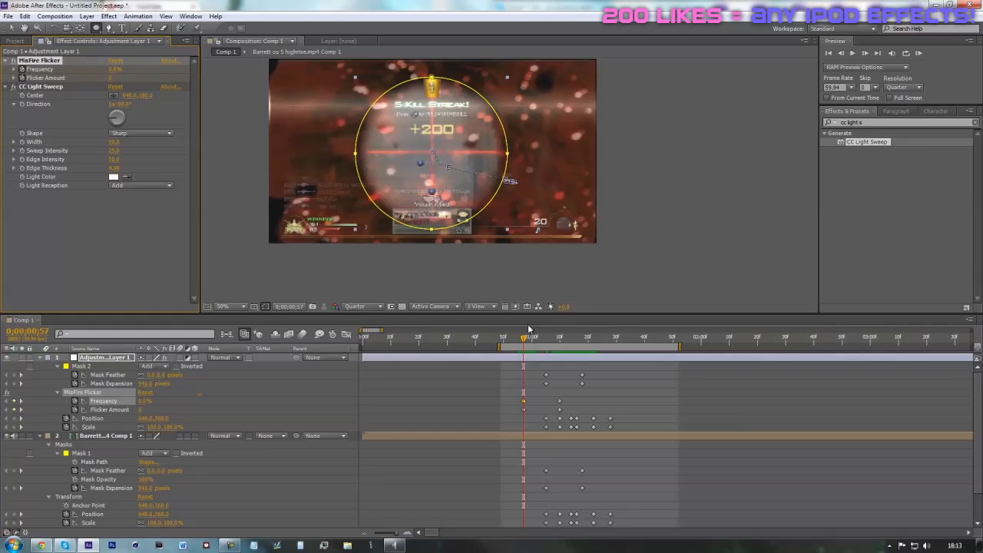
drag(525, 341, 523, 399)
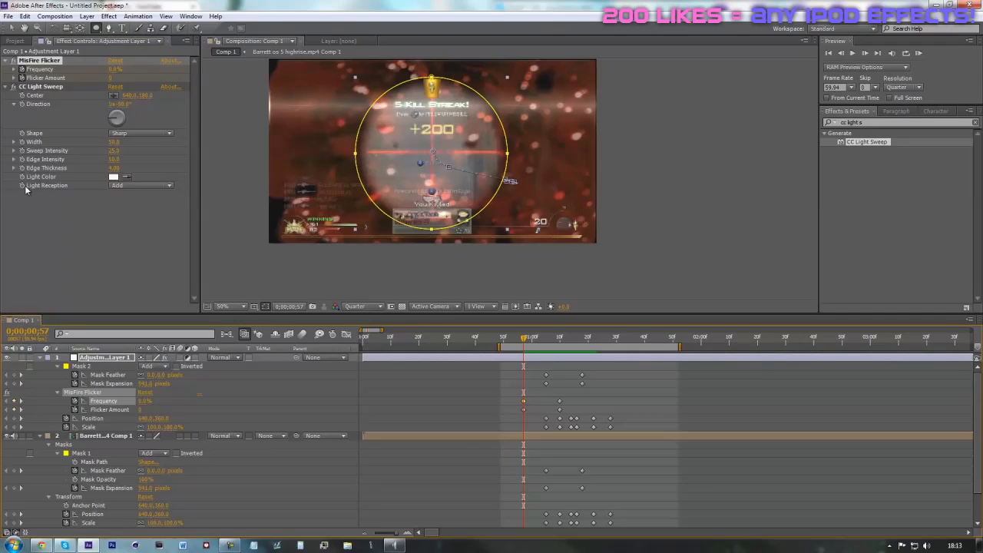
Step: Animate CC Light Sweep's Sweep Intensity from 0 at 0;00;00;57 to 25 at 0;00;01;10 and scrub through the result
click(28, 159)
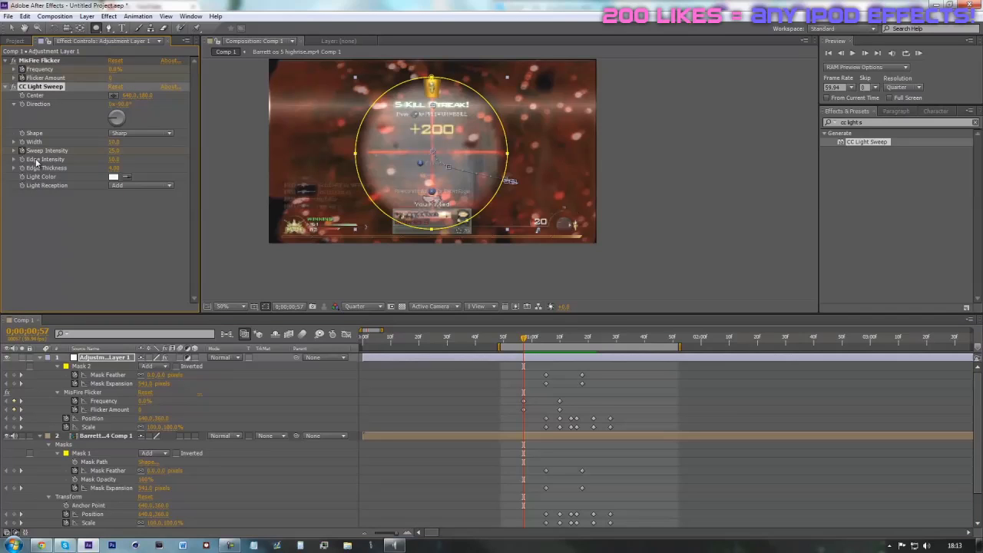
key(e)
key(u)
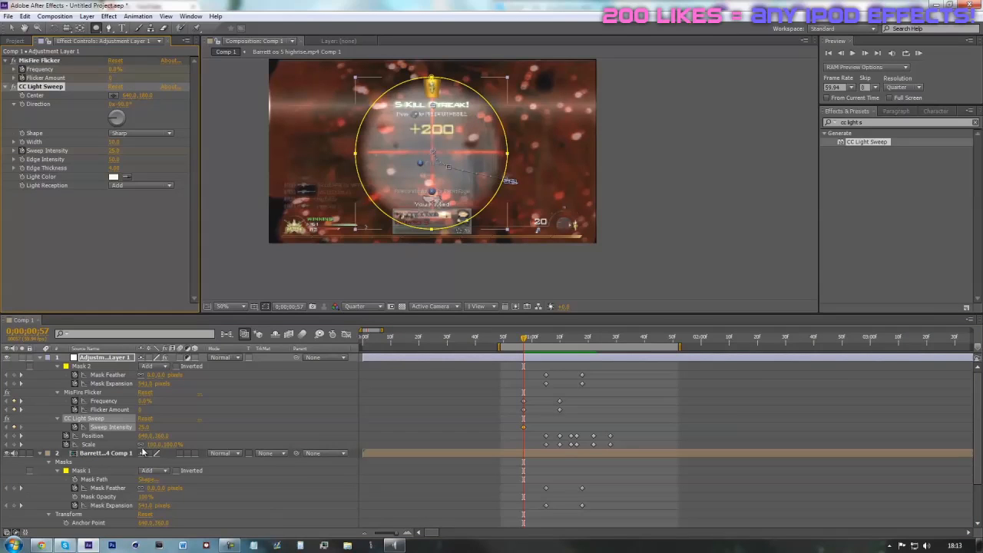
drag(525, 426, 562, 427)
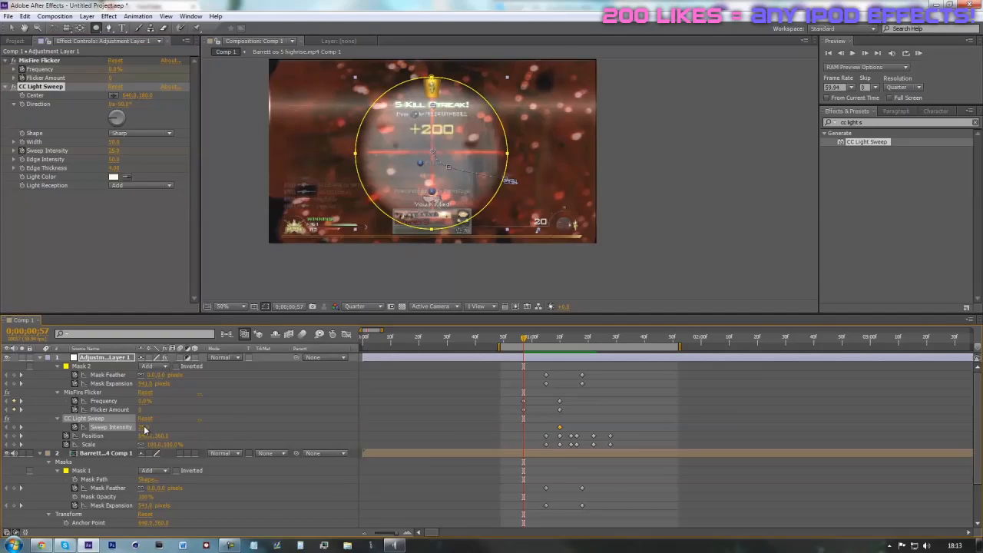
drag(143, 428, 69, 435)
drag(526, 339, 520, 377)
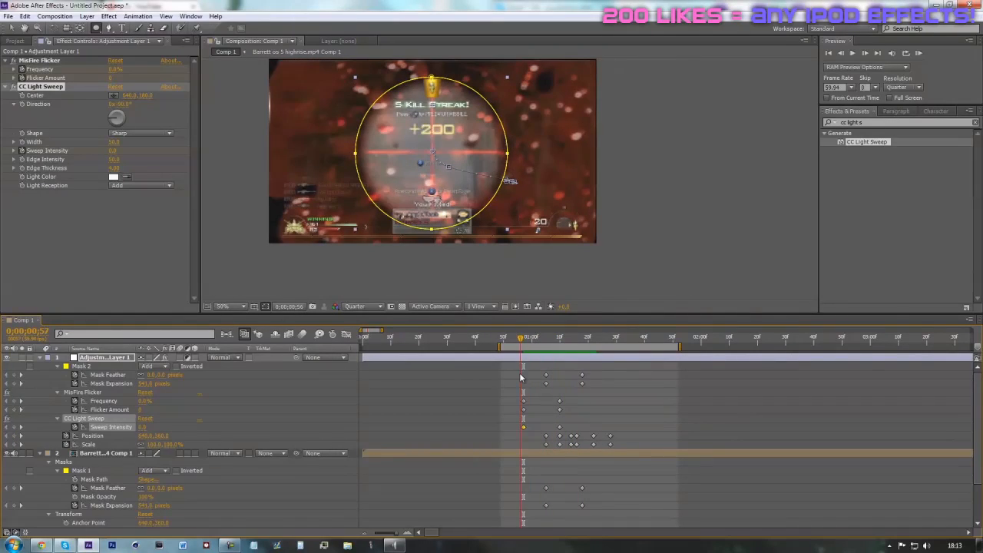
click(590, 398)
click(538, 341)
drag(540, 343, 559, 340)
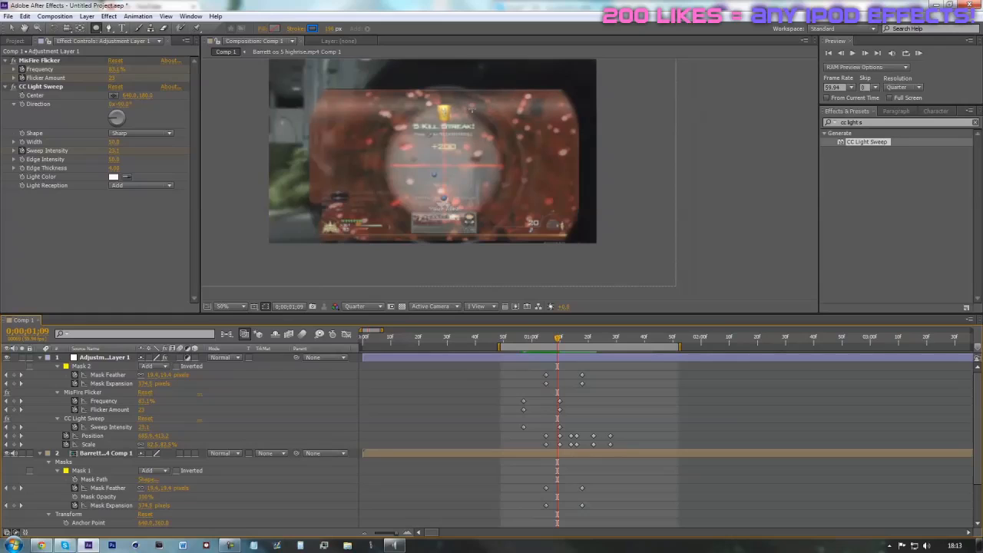
Step: Animate CC Light Sweep's Center from 640, 180 at 0;00;00;57 to 640, 778 at 0;00;01;10
click(524, 338)
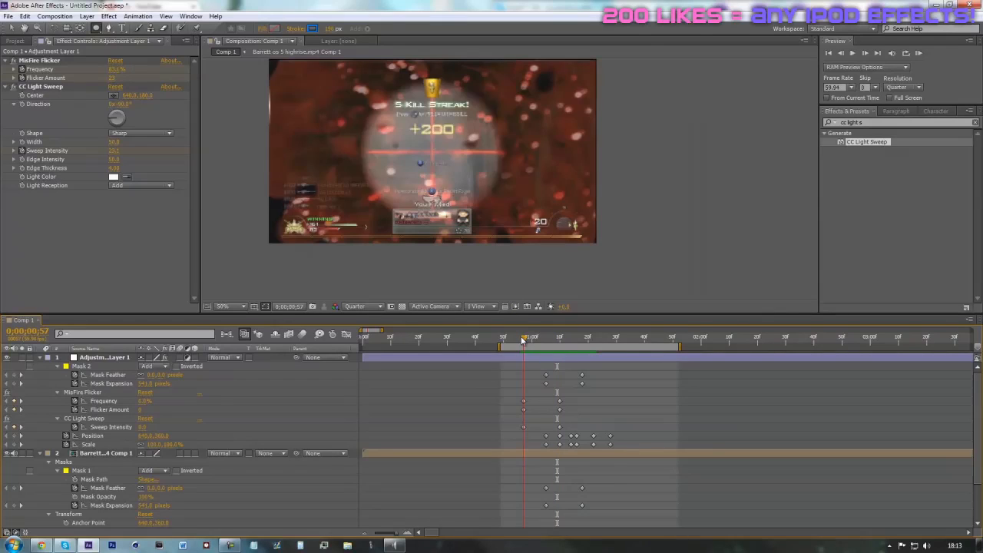
click(21, 100)
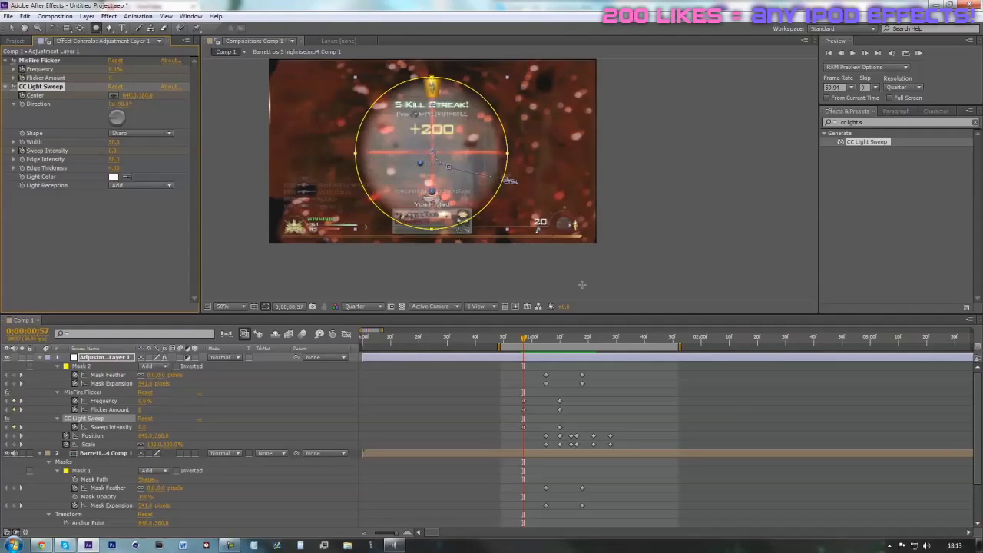
click(559, 338)
drag(146, 97, 437, 113)
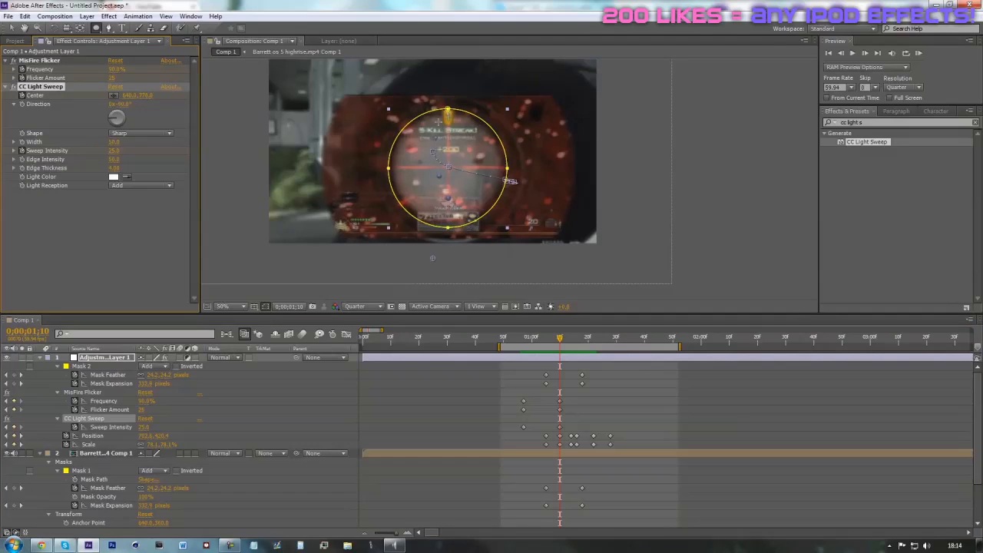
click(622, 388)
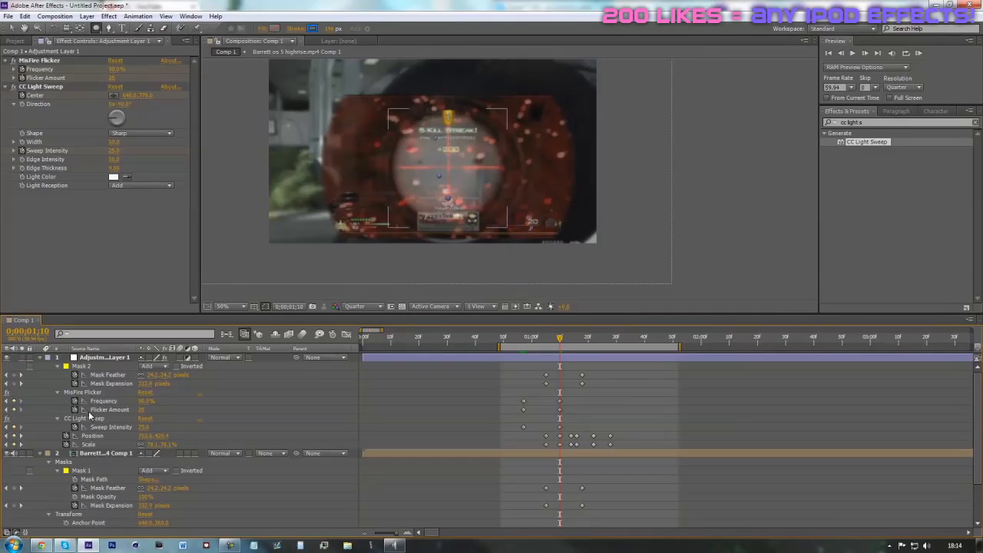
Step: Duplicate the CC Light Sweep effect on the adjustment layer and reveal the layer's keyframed properties
click(90, 419)
key(e)
click(90, 358)
key(ctrl+d)
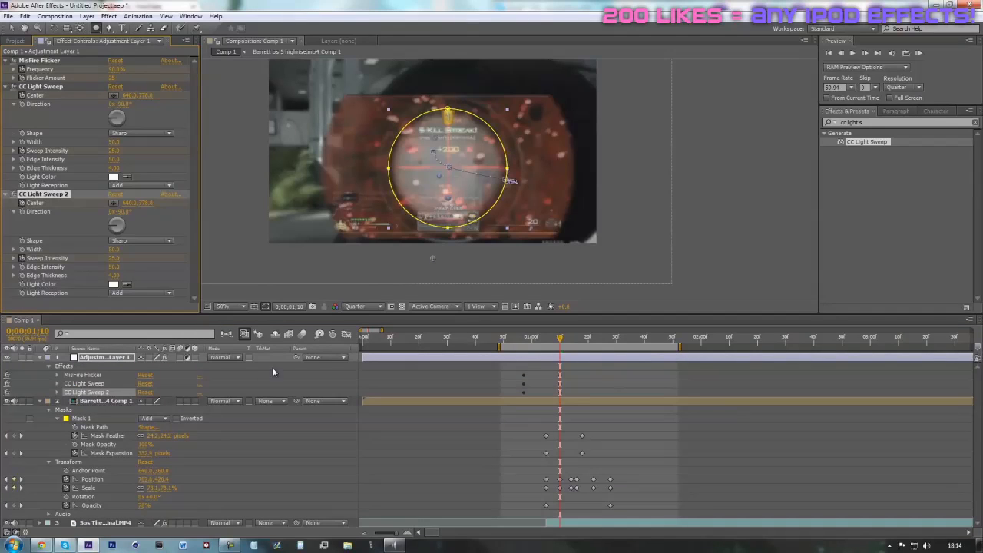
key(u)
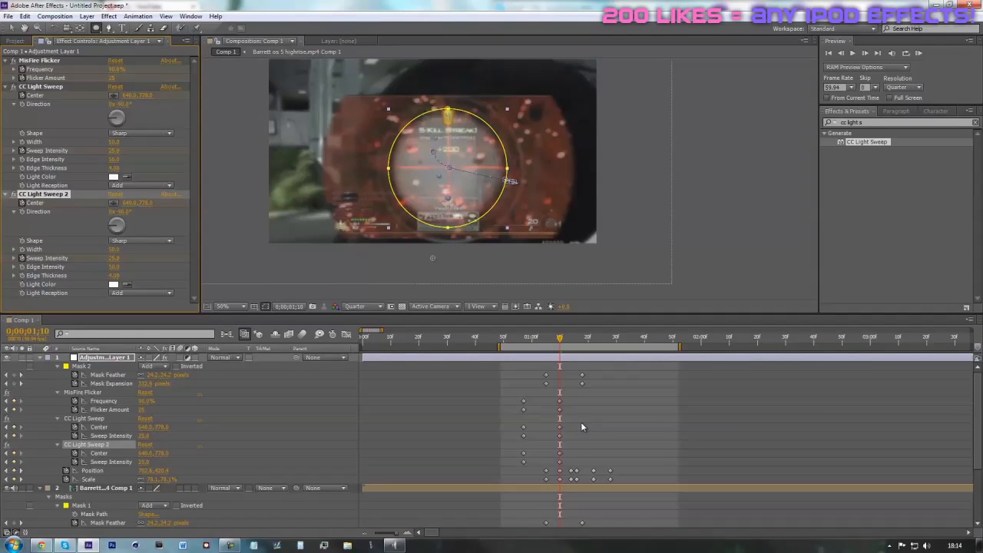
Step: Shift the original CC Light Sweep's Center and Sweep Intensity keyframes so they start at 0;00;01;05
click(560, 453)
drag(568, 422, 545, 433)
click(224, 418)
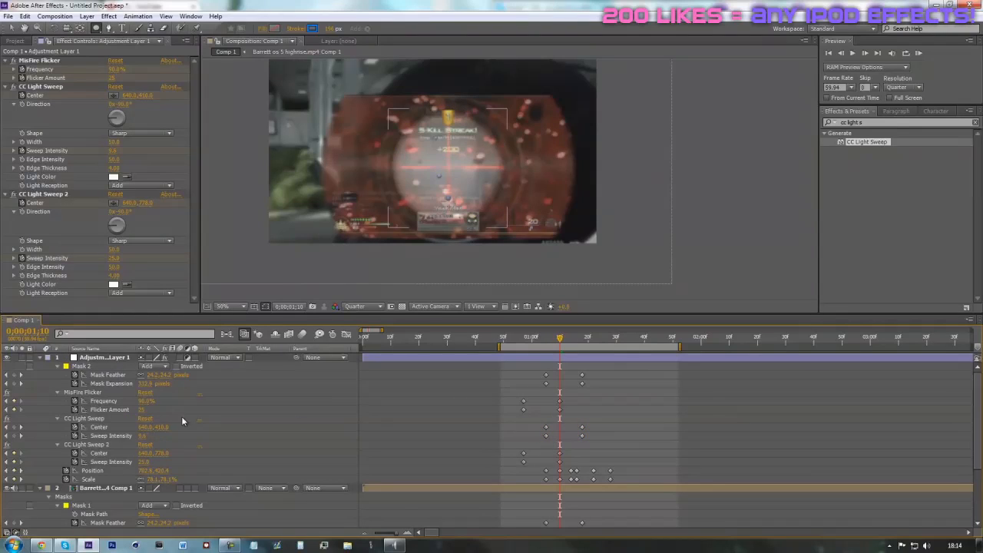
Step: Duplicate the original CC Light Sweep again and shift the original's Center and Sweep Intensity keyframes to start at 0;00;01;15
click(114, 417)
key(ctrl+d)
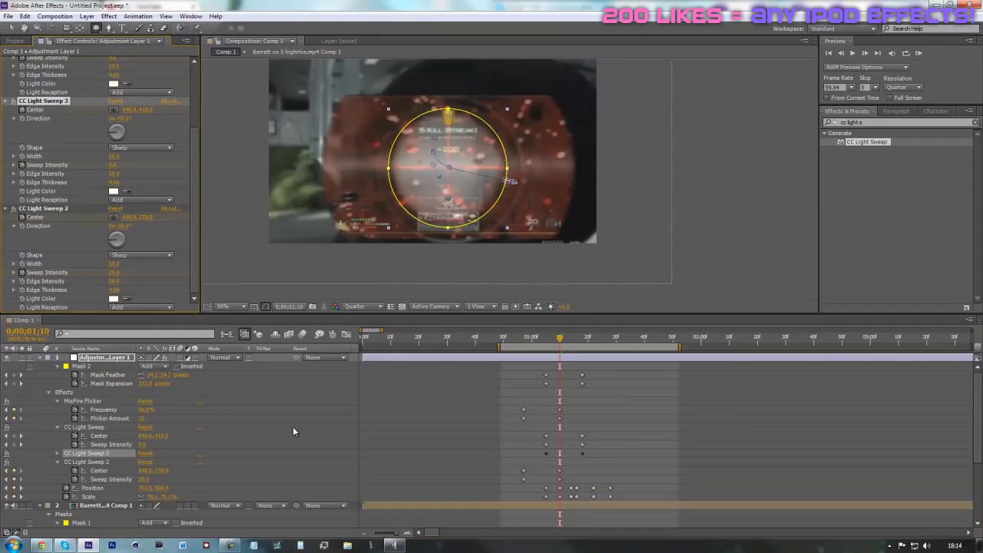
key(u)
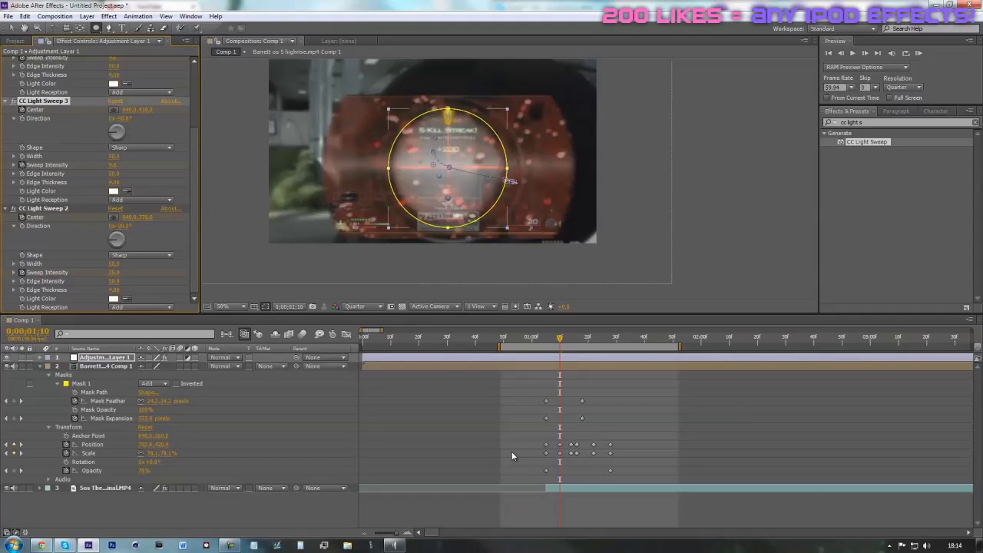
key(u)
drag(610, 435, 575, 440)
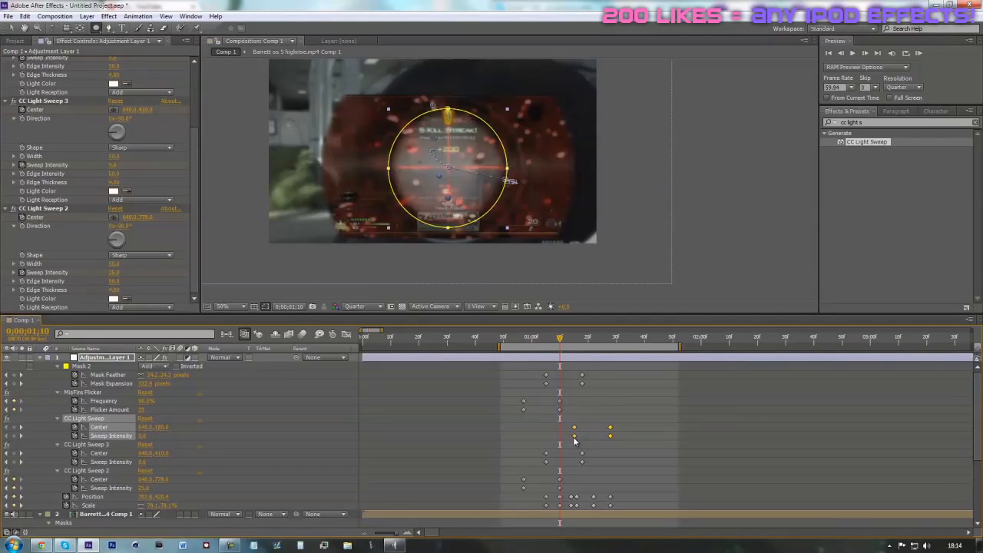
Step: Scrub through the staggered sweeps and set CC Light Sweep 2's Width to 150 with the playhead at 0;00;01;04
click(519, 341)
mouse_move(519, 341)
mouse_down()
mouse_move(589, 341)
mouse_move(559, 347)
mouse_move(508, 386)
mouse_move(545, 379)
mouse_up()
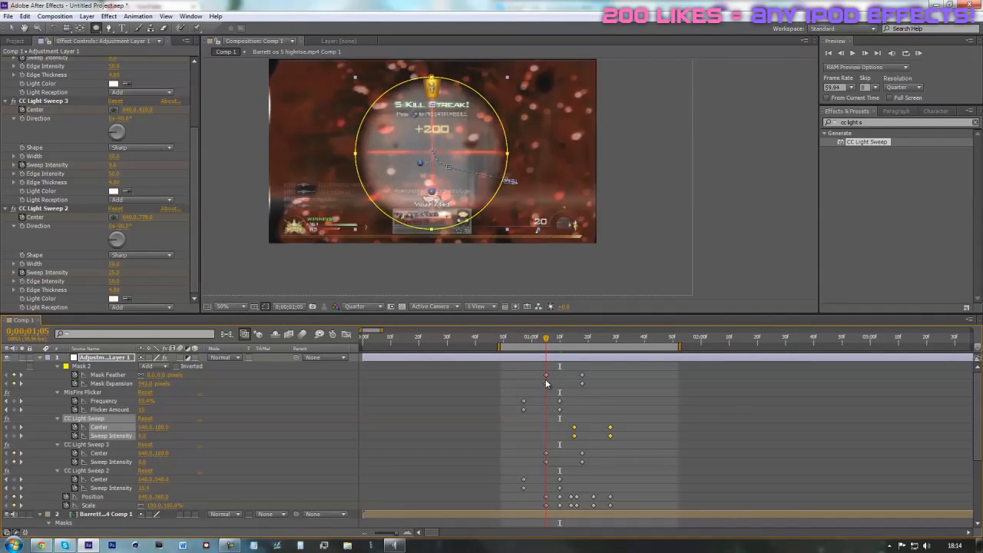
click(729, 431)
click(98, 471)
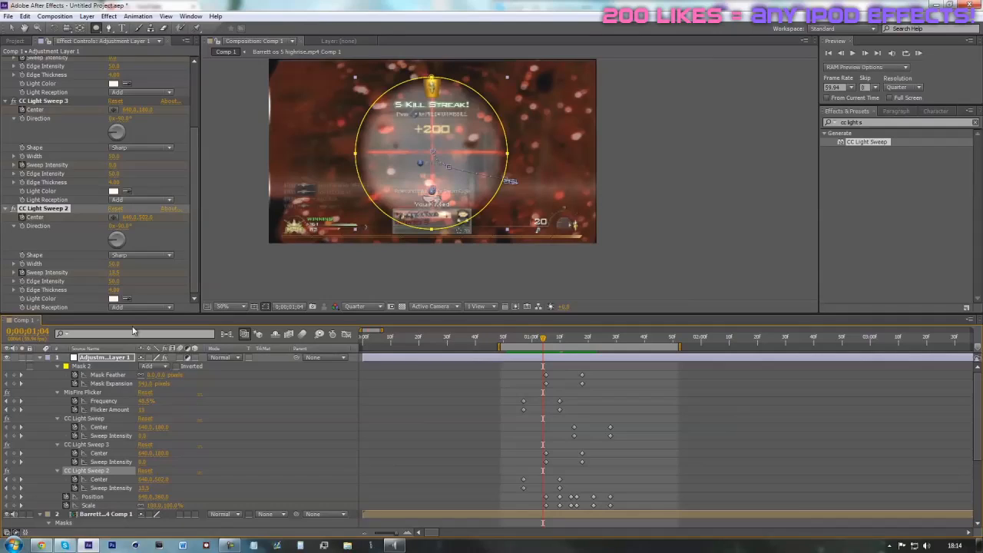
drag(114, 263, 172, 262)
click(118, 264)
text(150)
key(Return)
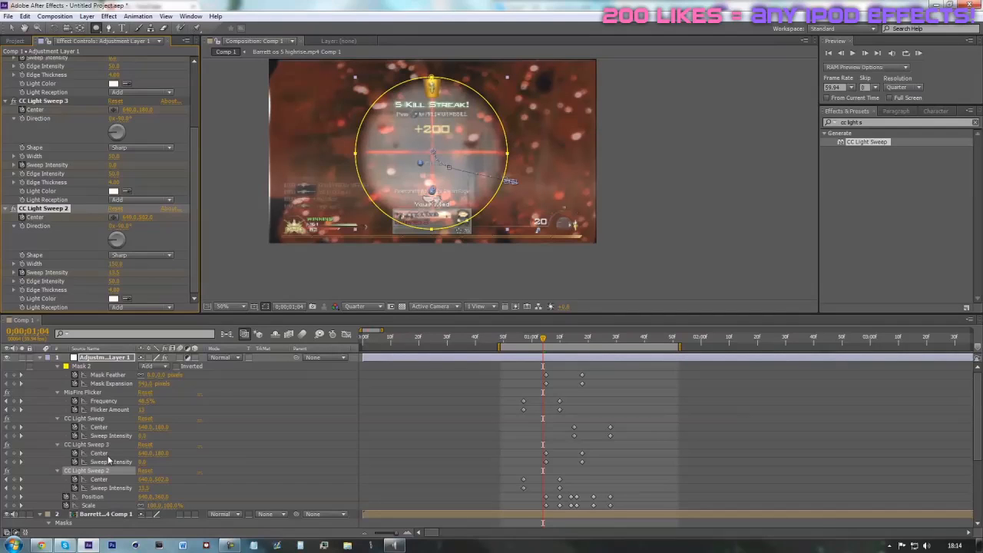
click(116, 445)
click(117, 263)
text(1)
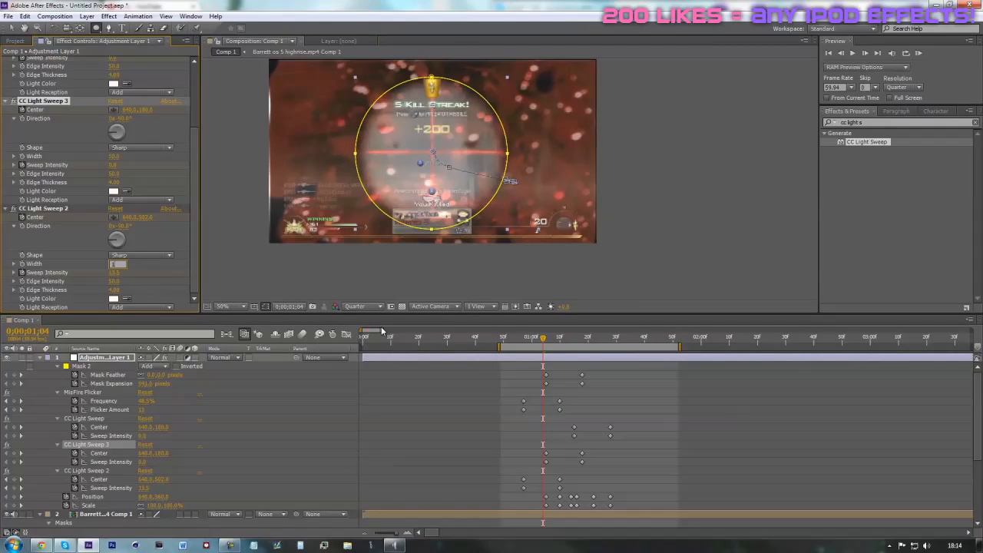
click(94, 419)
click(117, 264)
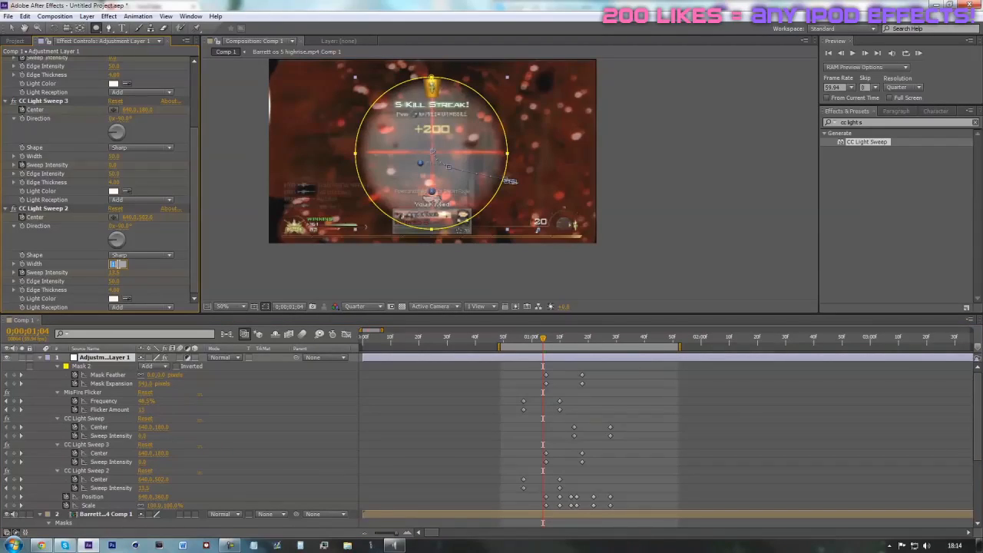
key(Return)
click(86, 445)
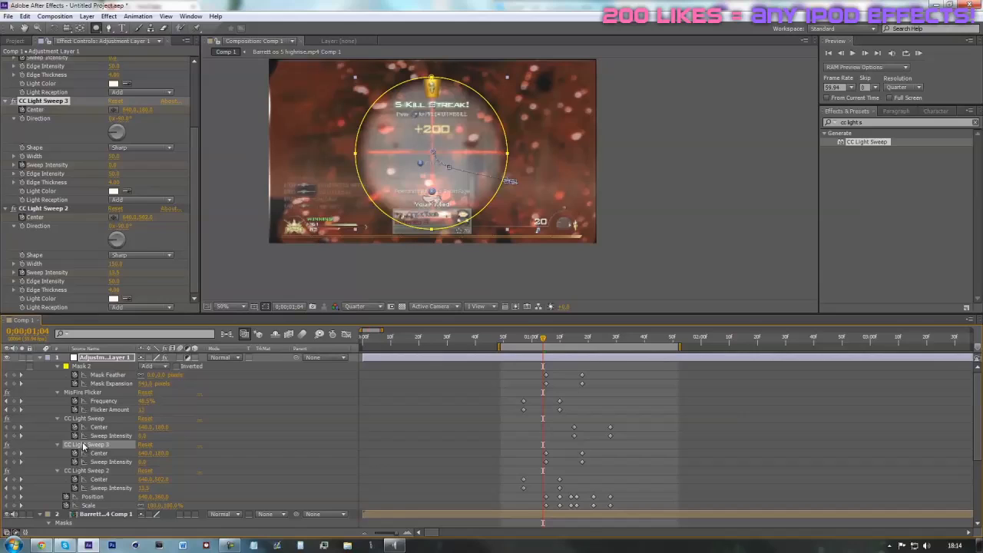
click(93, 418)
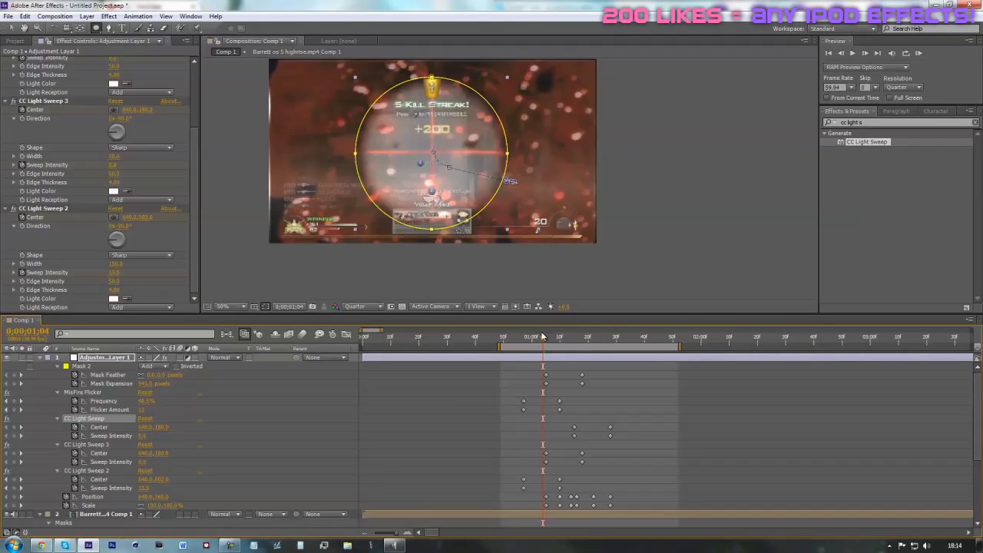
Step: Try to move the second Mask Feather keyframe of the adjustment layer's Mask 2 to 0;00;01;28 and alter its feather
mouse_move(543, 341)
mouse_down()
mouse_move(580, 347)
mouse_move(558, 361)
mouse_move(527, 345)
mouse_move(590, 362)
mouse_move(588, 348)
mouse_move(550, 356)
mouse_move(559, 348)
mouse_up()
click(694, 435)
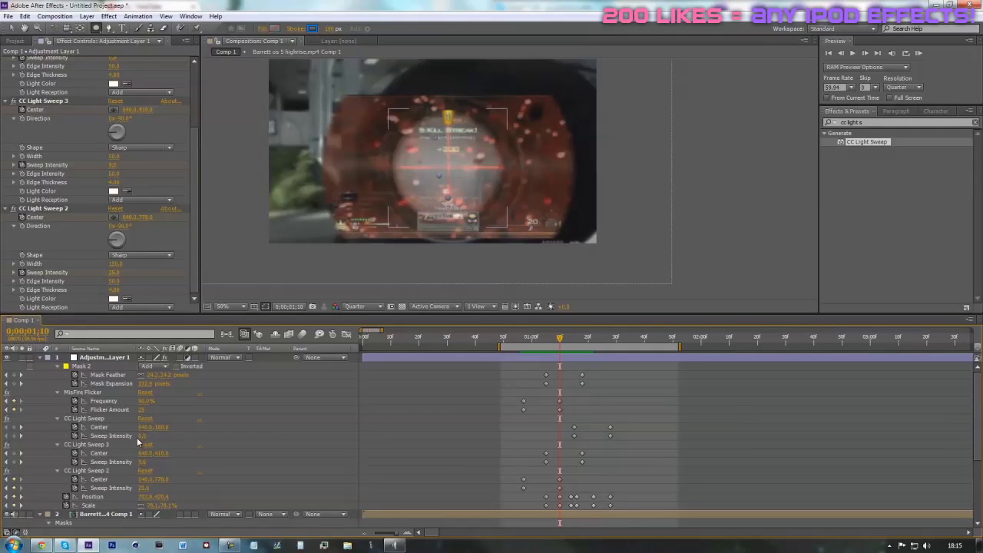
click(108, 368)
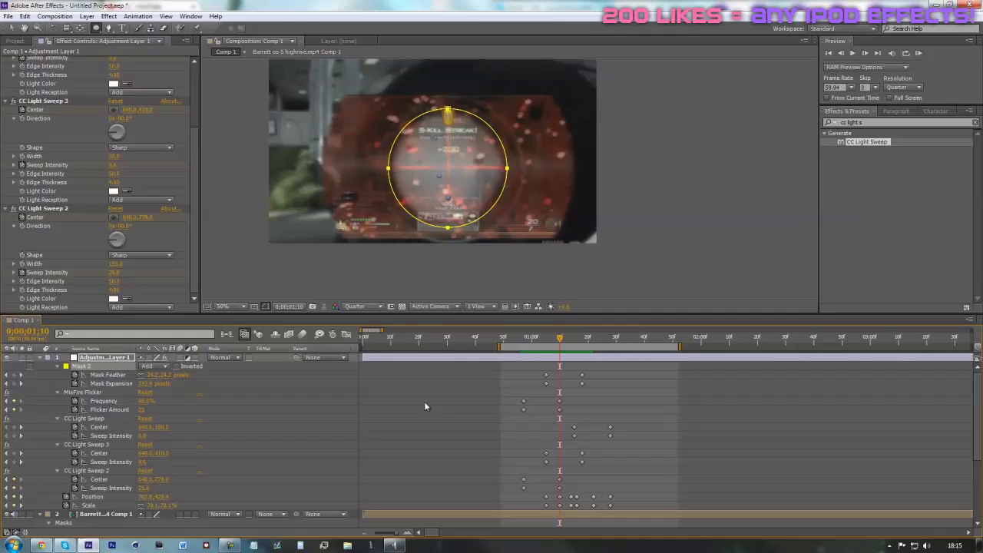
drag(560, 401, 583, 405)
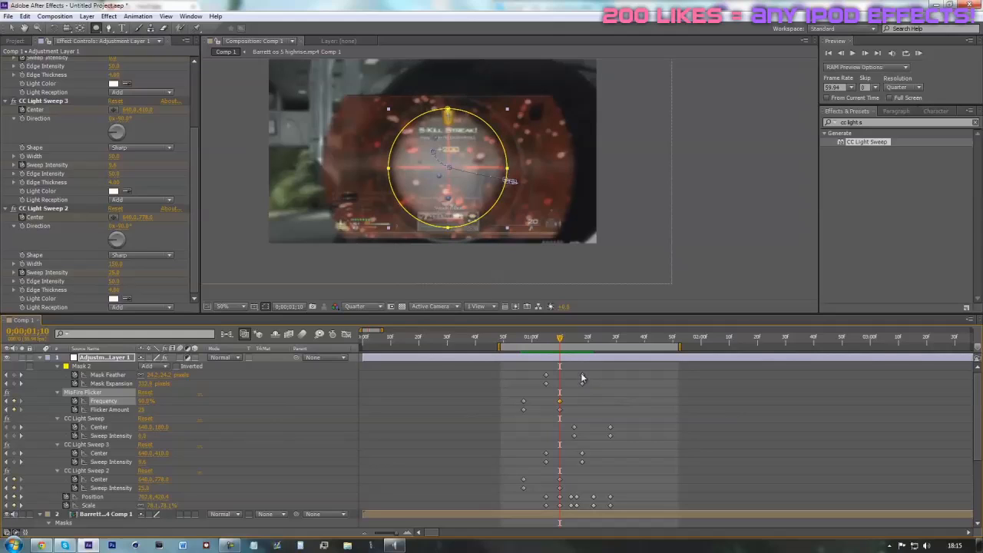
drag(581, 374, 611, 375)
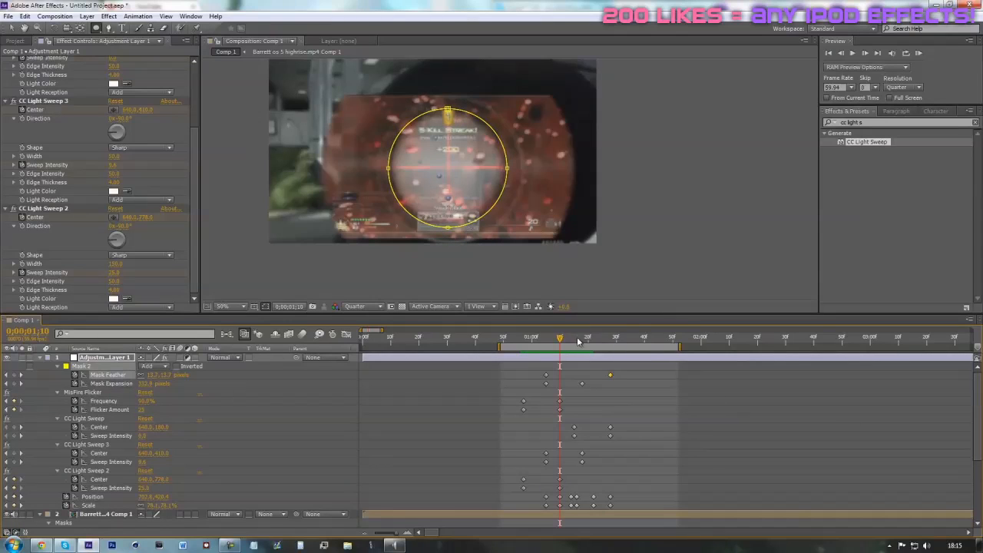
drag(568, 339, 562, 354)
drag(155, 376, 117, 354)
key(ctrl+z)
Step: Collapse the adjustment layer and show only the keyframed properties of the Barrett clip layer
click(44, 358)
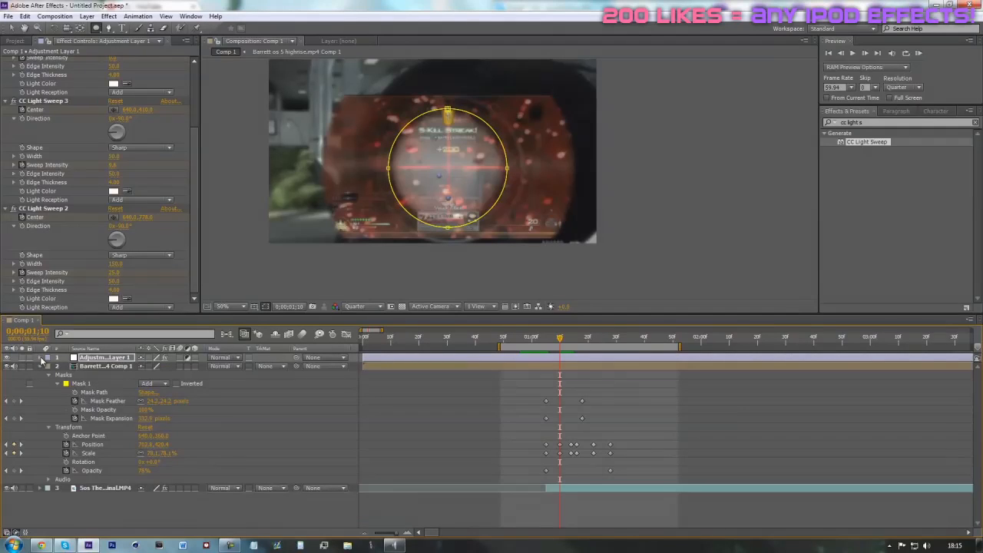
click(91, 489)
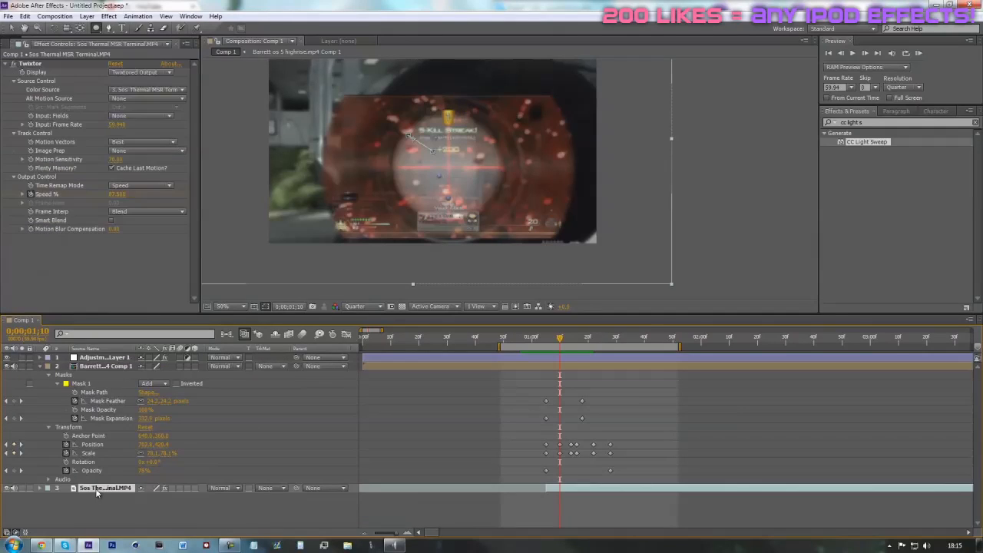
click(569, 366)
key(u)
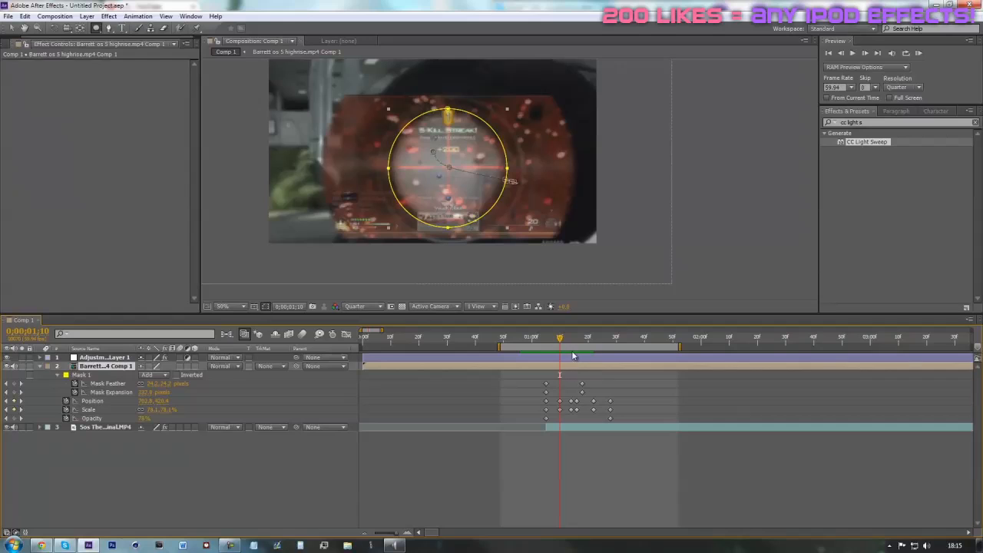
Step: Add a Mask Feather keyframe of about 269 pixels to the Barrett clip's mask at 0;00;01;12 and scrub back to check it
click(582, 340)
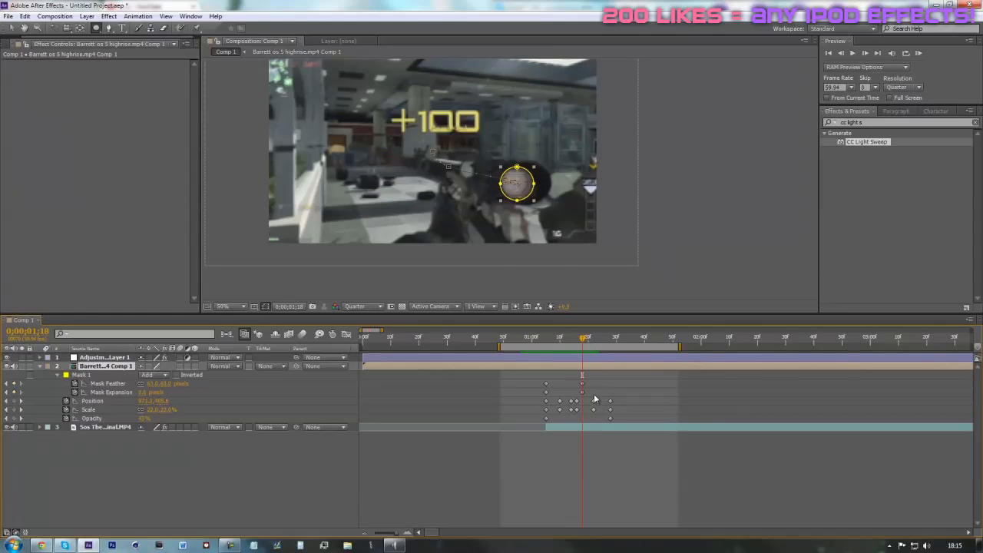
scroll(565, 244, up, 1)
drag(586, 345, 562, 349)
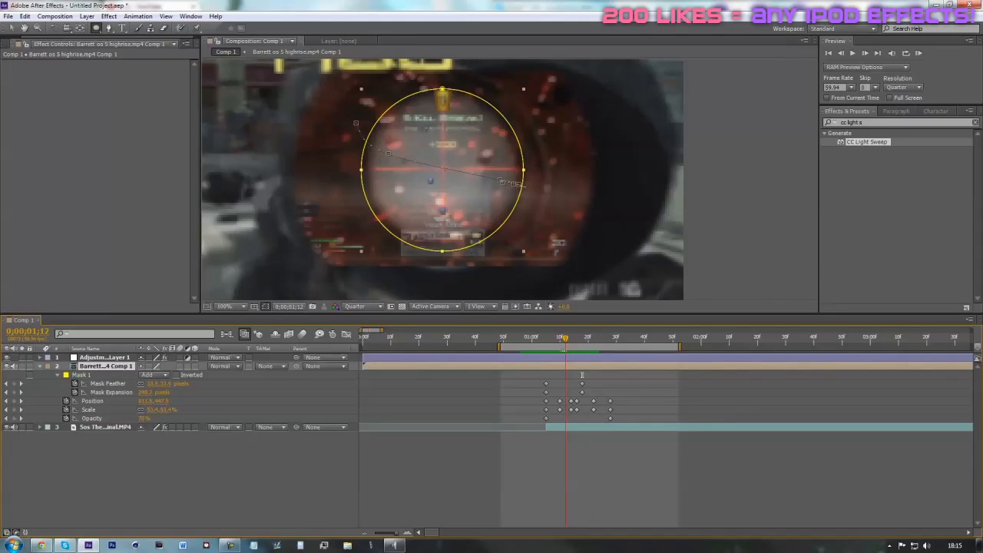
drag(153, 383, 279, 383)
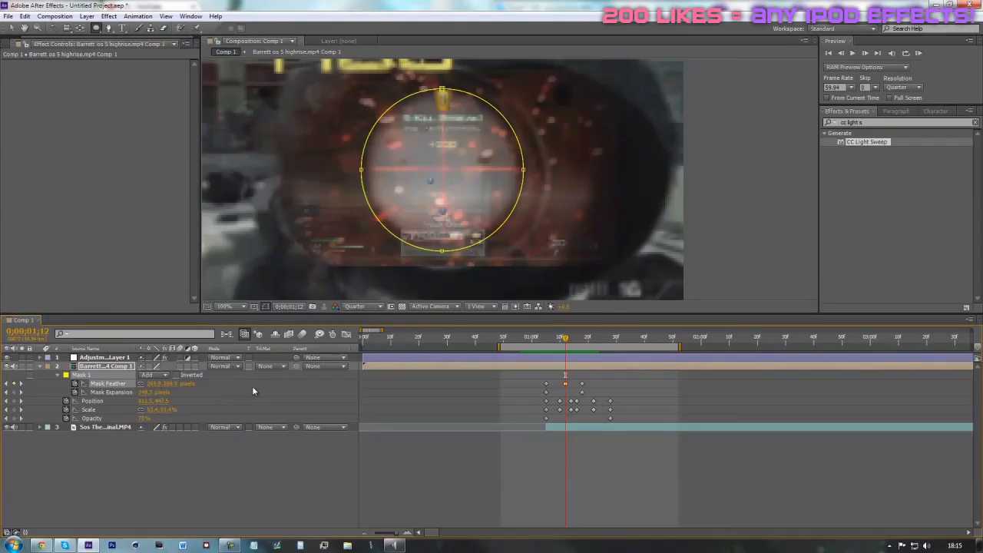
click(162, 387)
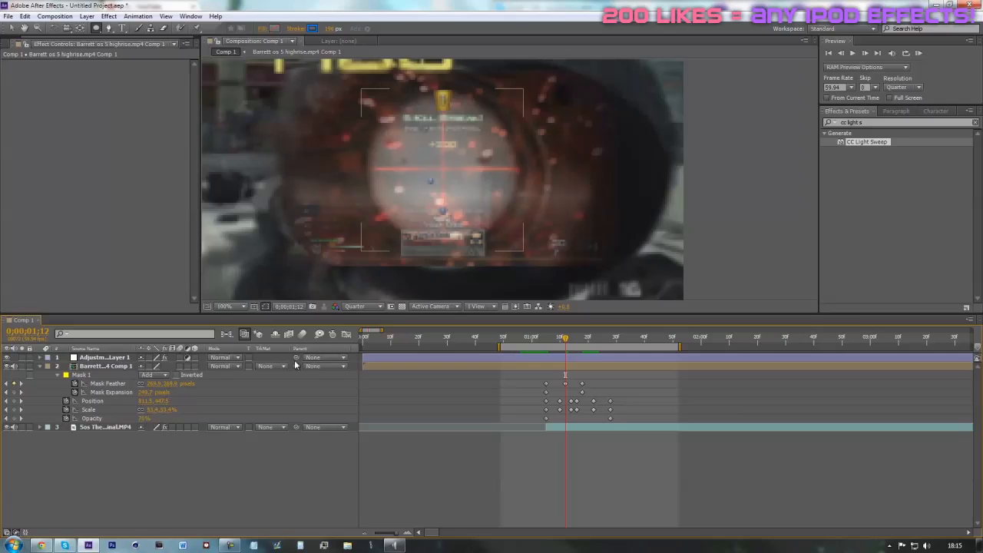
drag(566, 339, 548, 339)
scroll(553, 276, down, 2)
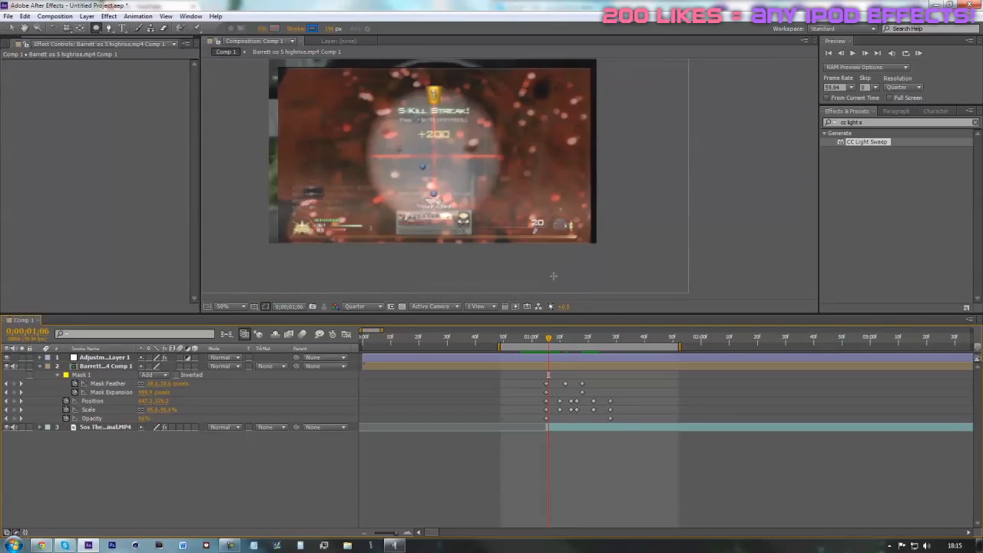
Step: Keyframe the adjustment layer's Opacity from 100% at 0;00;01;28 to 0% at 0;00;01;42
drag(549, 341, 610, 339)
click(571, 359)
key(u)
click(623, 358)
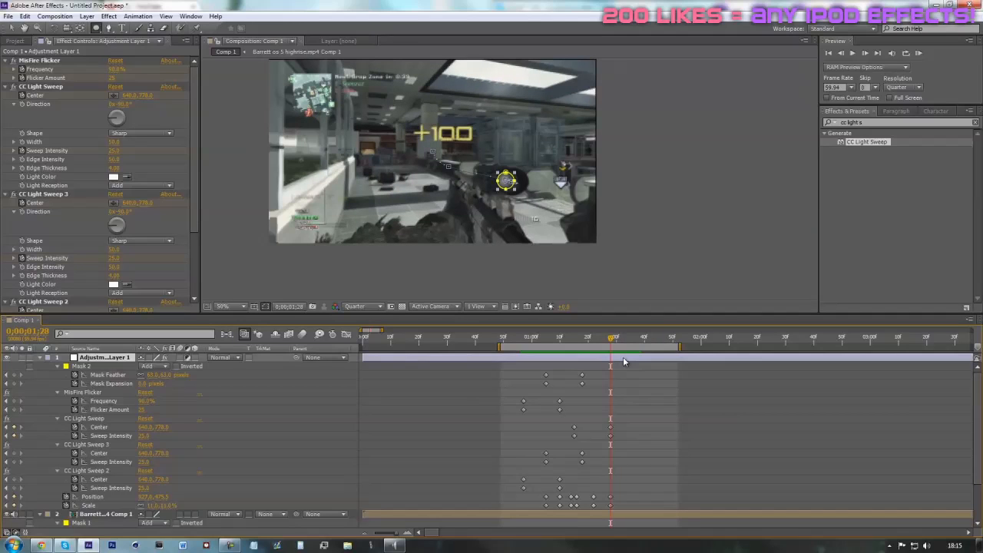
key(t)
click(66, 367)
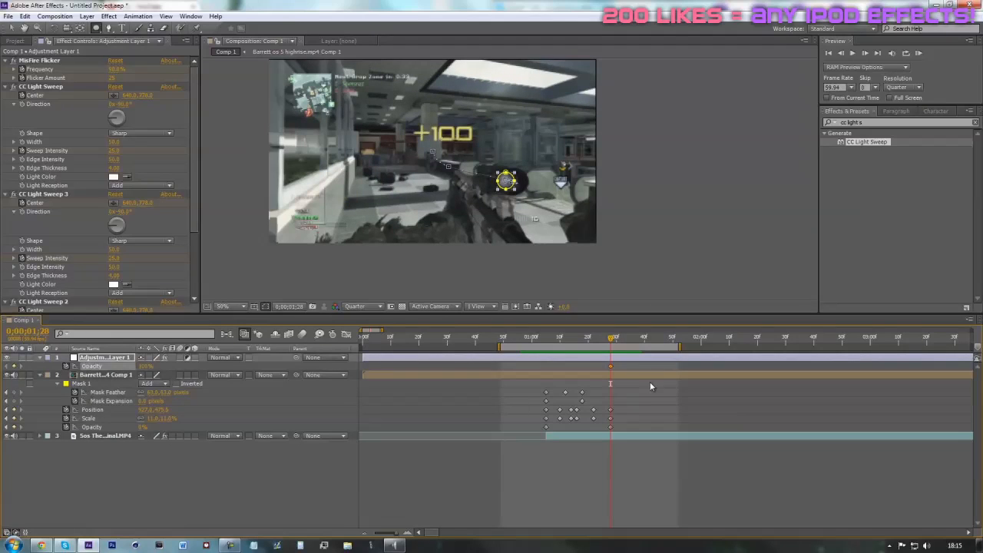
drag(615, 340, 656, 339)
drag(145, 367, 140, 368)
key(period)
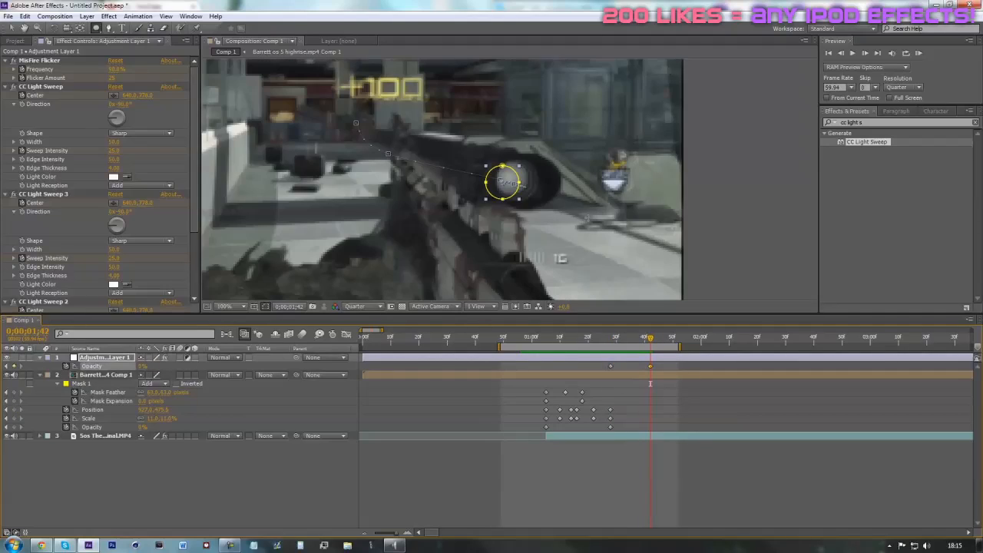
Step: Return the playhead to 0;00;01;28 and show only the adjustment layer's Position keyframes
key(u)
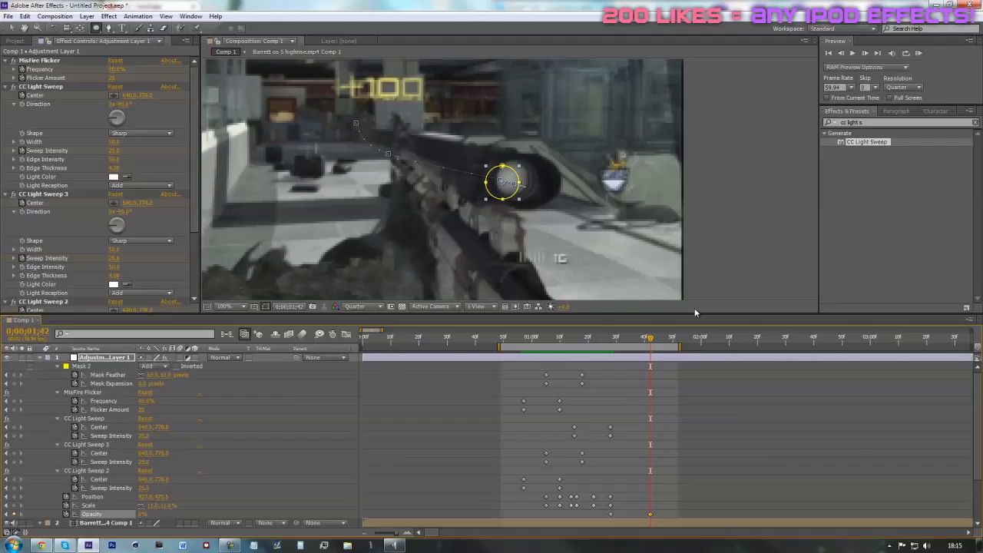
click(611, 338)
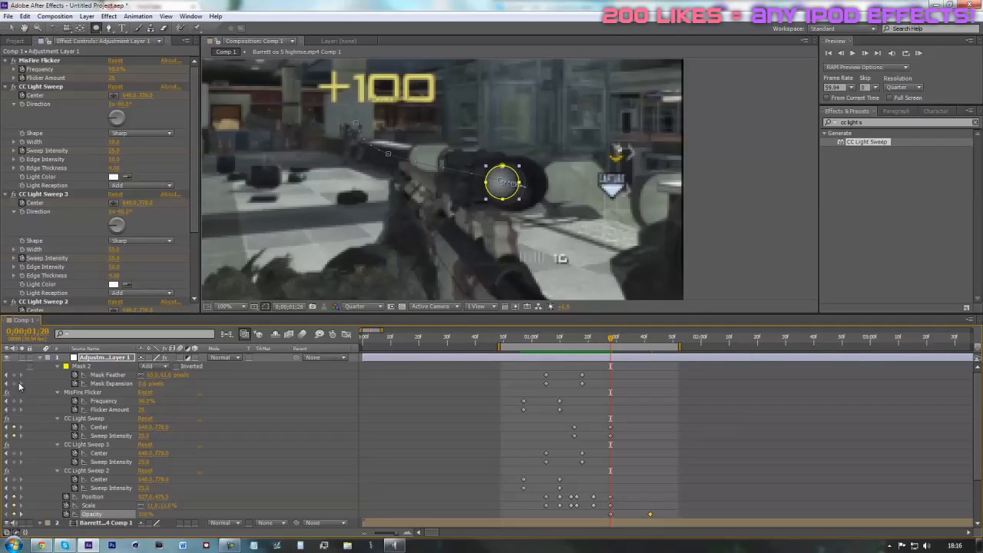
click(646, 381)
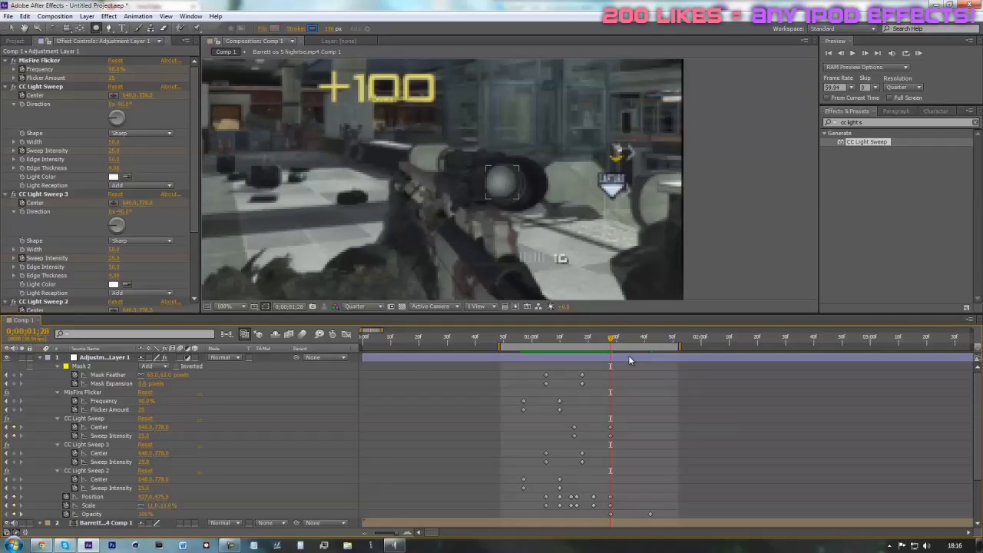
click(628, 360)
key(Tab)
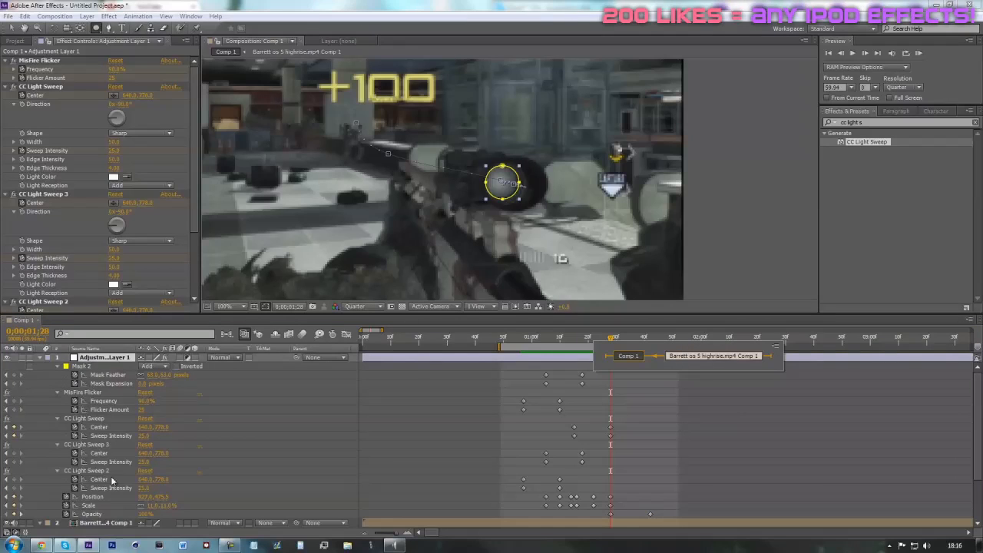
click(760, 435)
click(639, 358)
key(u)
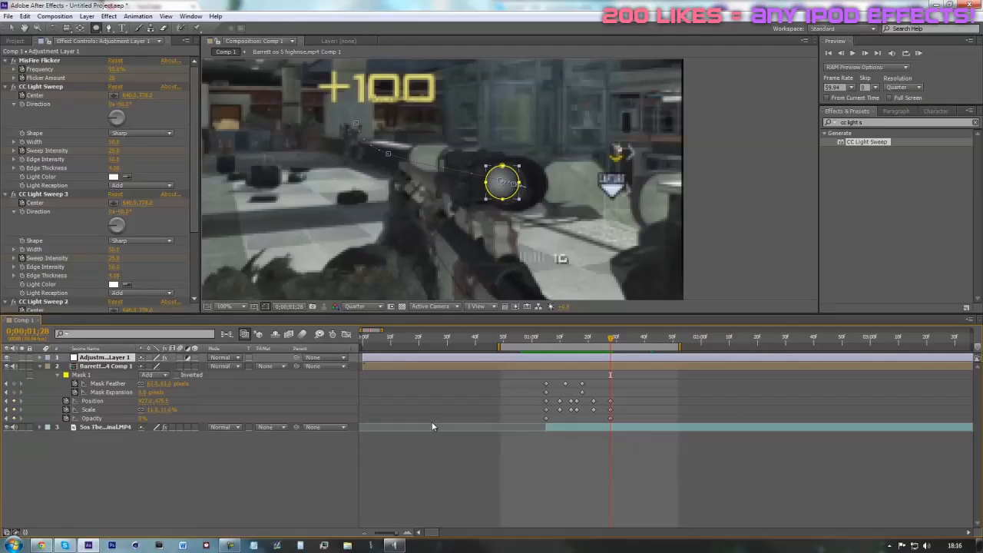
key(u)
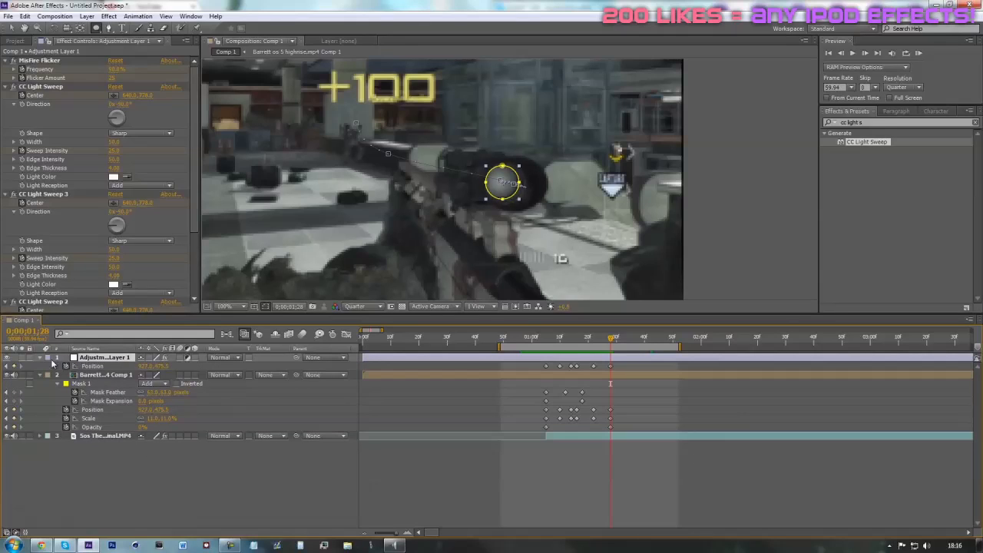
Step: Move the adjustment layer with the scope, adding Position keyframes of about 952, 470 at 0;00;01;41 and 938, 479 at 0;00;01;34
drag(616, 337, 645, 336)
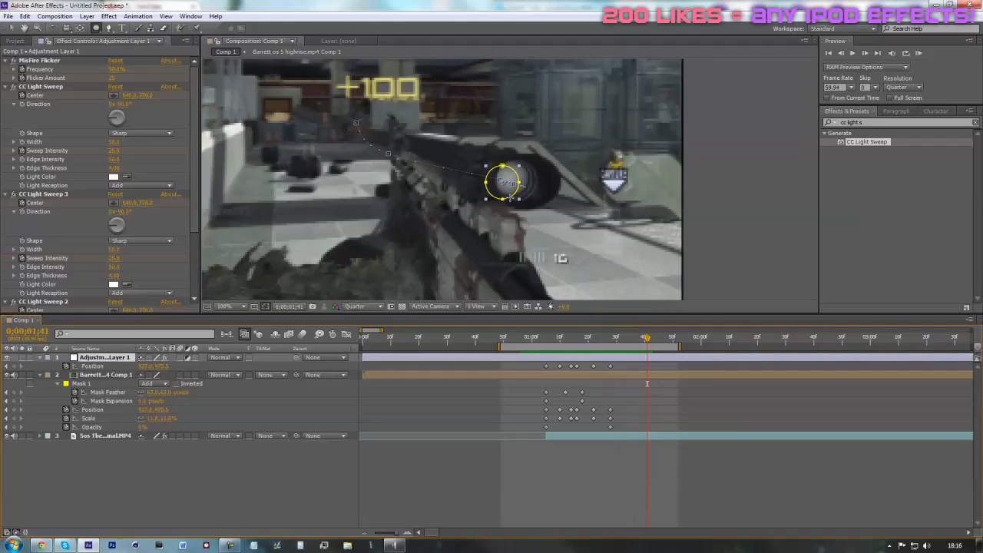
key(v)
drag(499, 189, 516, 186)
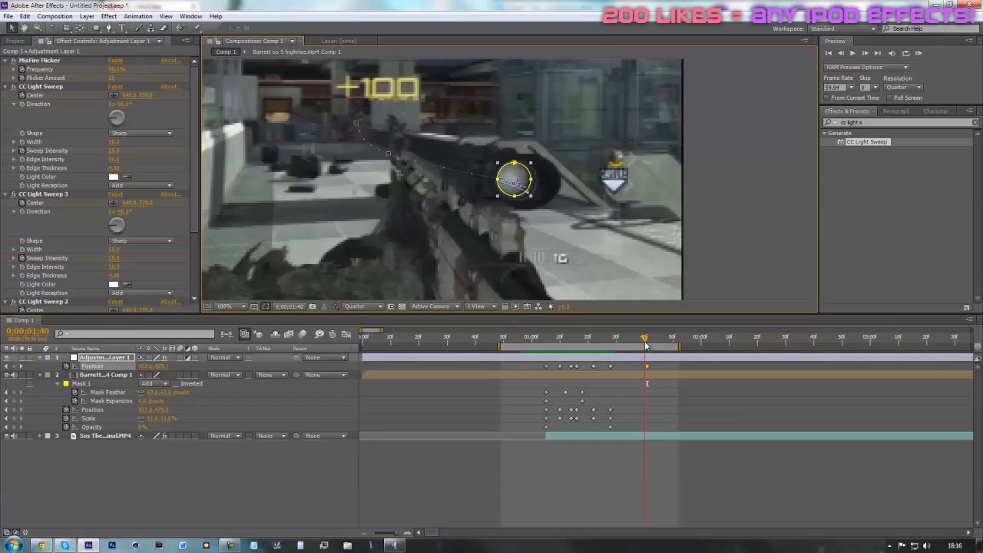
drag(649, 338, 628, 345)
drag(513, 185, 509, 184)
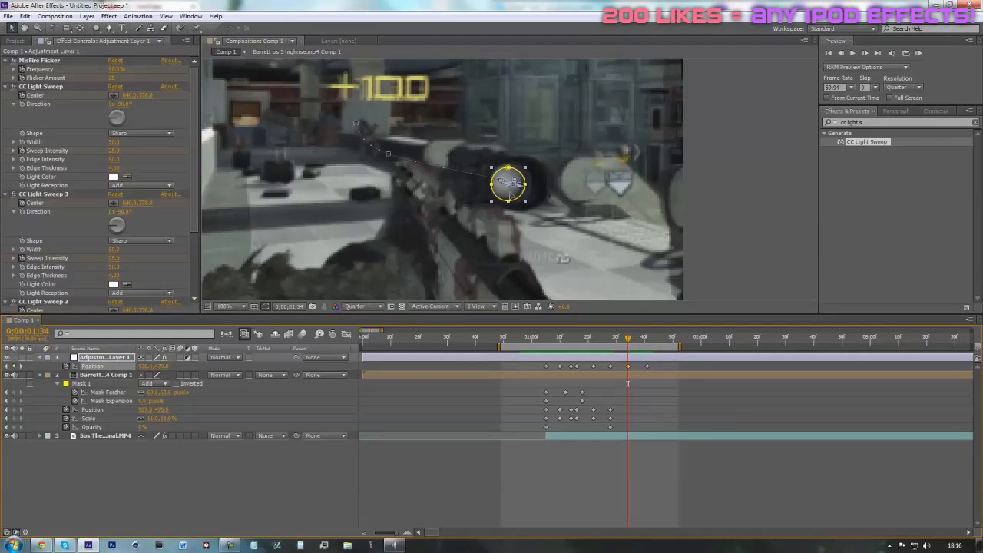
Step: Scrub back through the scope tracking and play a RAM preview of the whole transition
drag(627, 338, 621, 408)
click(657, 367)
scroll(636, 156, down, 1)
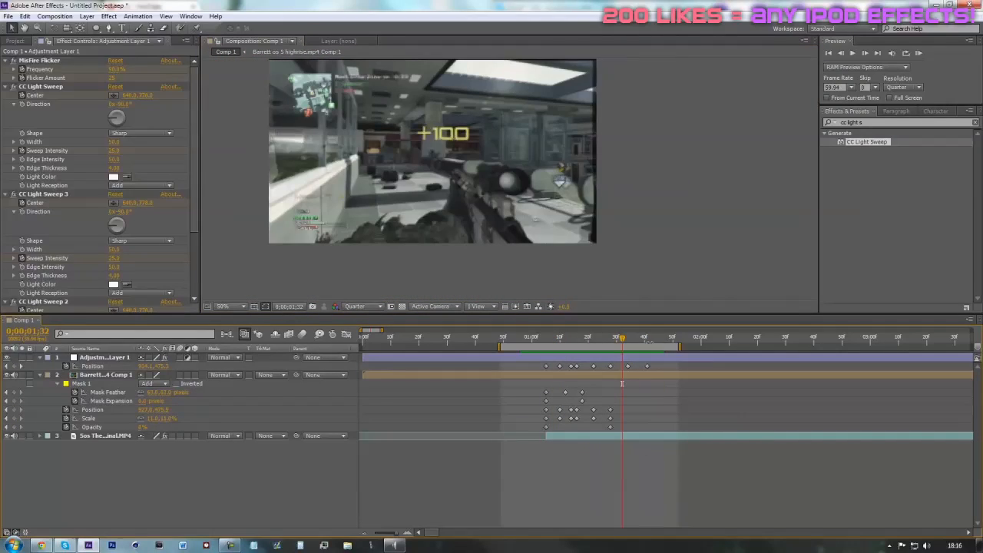
drag(634, 337, 566, 339)
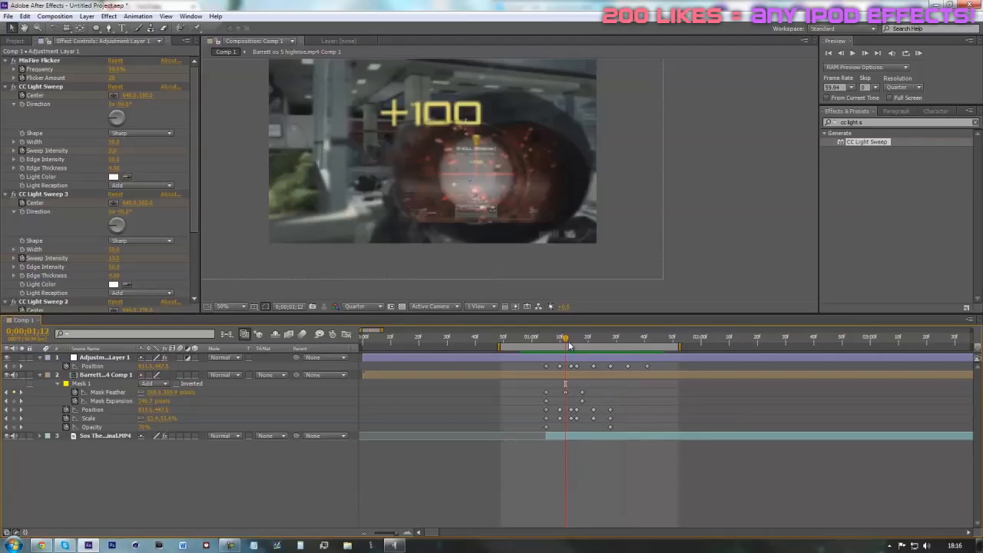
click(918, 53)
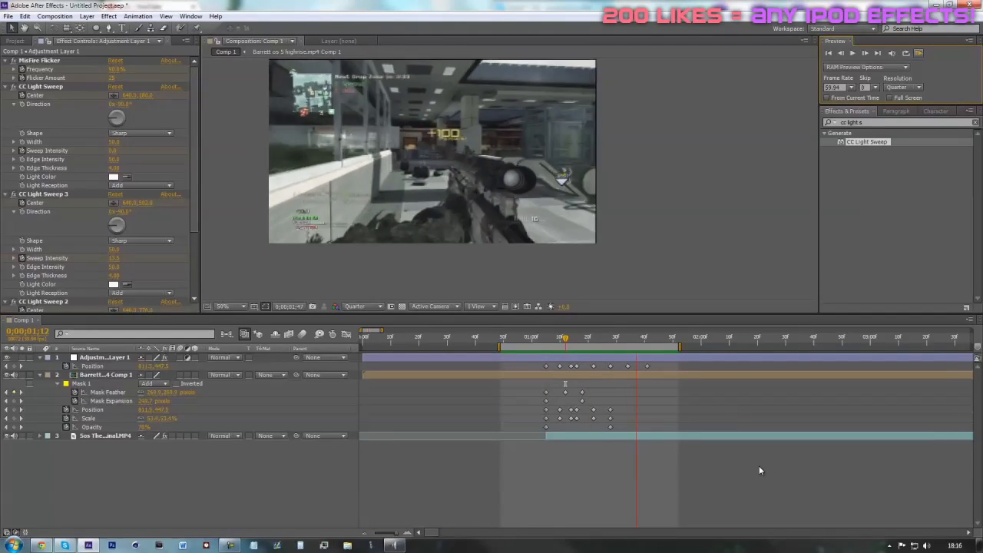
key(space)
Step: Add a 100% Opacity keyframe to the adjustment layer and place it at 0;00;01;05
mouse_move(525, 338)
mouse_down()
mouse_move(547, 339)
mouse_move(513, 349)
mouse_move(536, 350)
mouse_up()
click(546, 355)
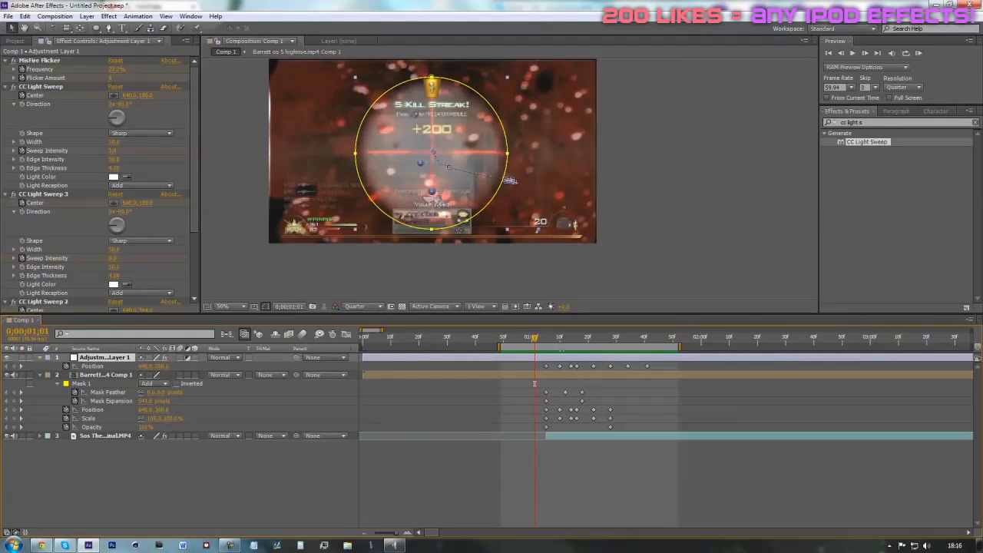
key(t)
click(13, 367)
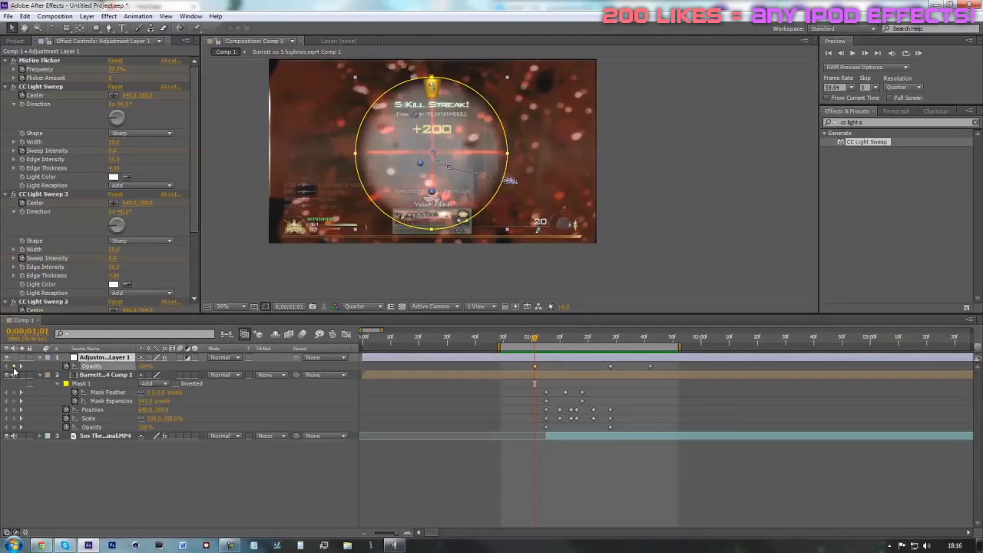
drag(534, 365, 545, 366)
Step: Add a lowered Opacity keyframe before the 100% one, and place the adjustment layer's two fade-in keyframes at 0;00;01;00 and 0;00;01;08
drag(145, 366, 93, 369)
key(ctrl+z)
scroll(304, 174, up, 1)
key(space)
drag(304, 174, 678, 197)
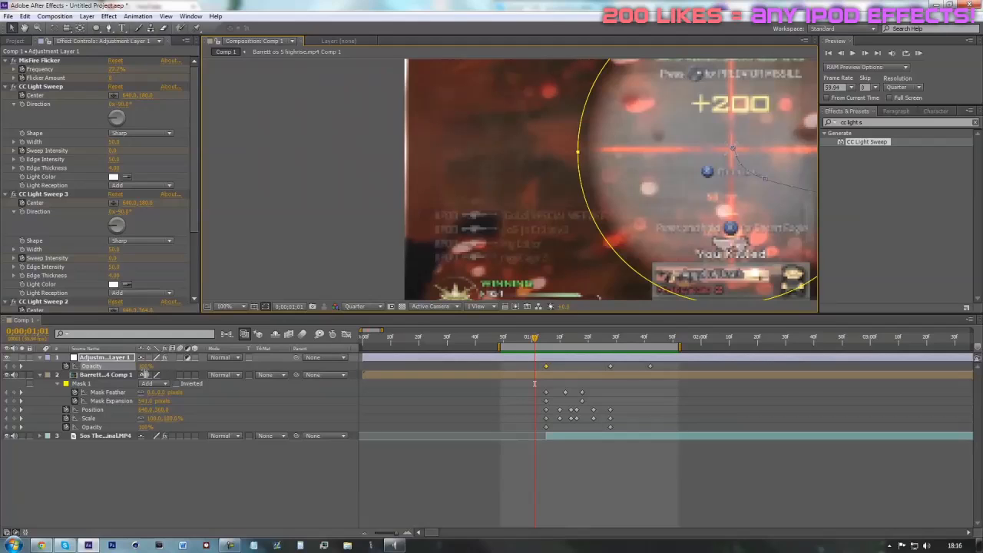
drag(145, 367, 94, 369)
drag(535, 367, 573, 339)
scroll(665, 216, down, 1)
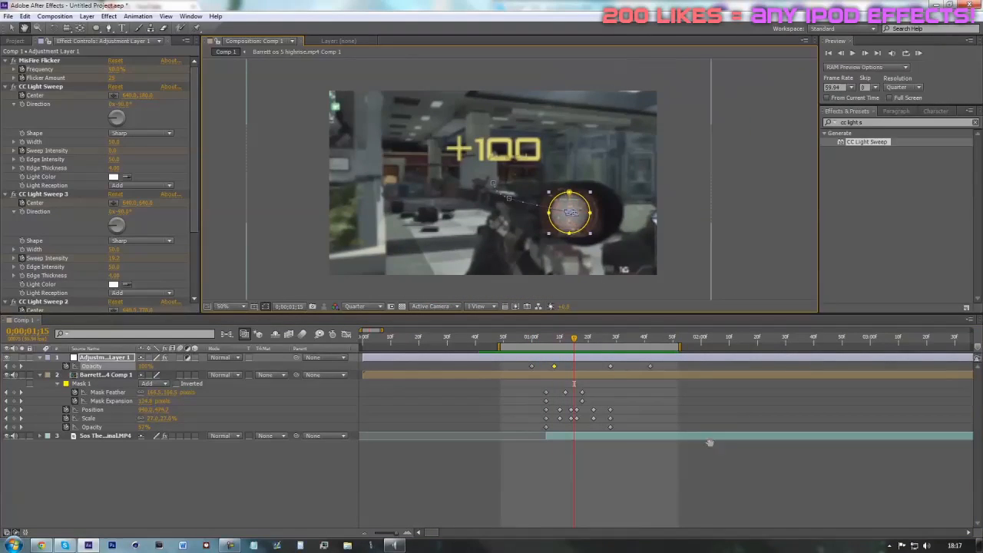
Step: Scrub forward past the scope transition to check the adjustment layer's opacity fade
scroll(555, 204, down, 1)
mouse_move(574, 347)
mouse_down()
mouse_move(559, 348)
mouse_move(635, 340)
mouse_up()
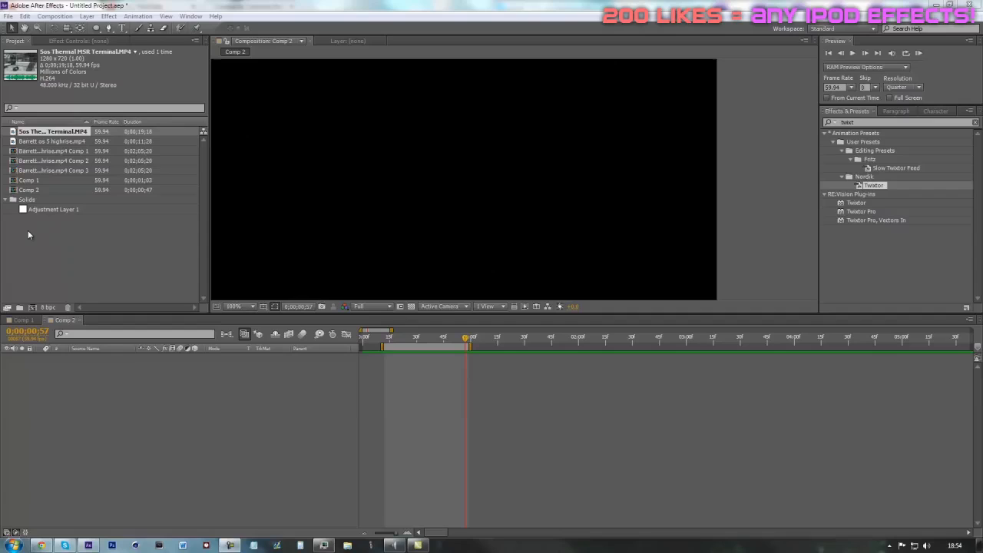
Step: Switch to Chrome and review the scope transition in the "ipod." YouTube video as reference
drag(17, 230, 181, 289)
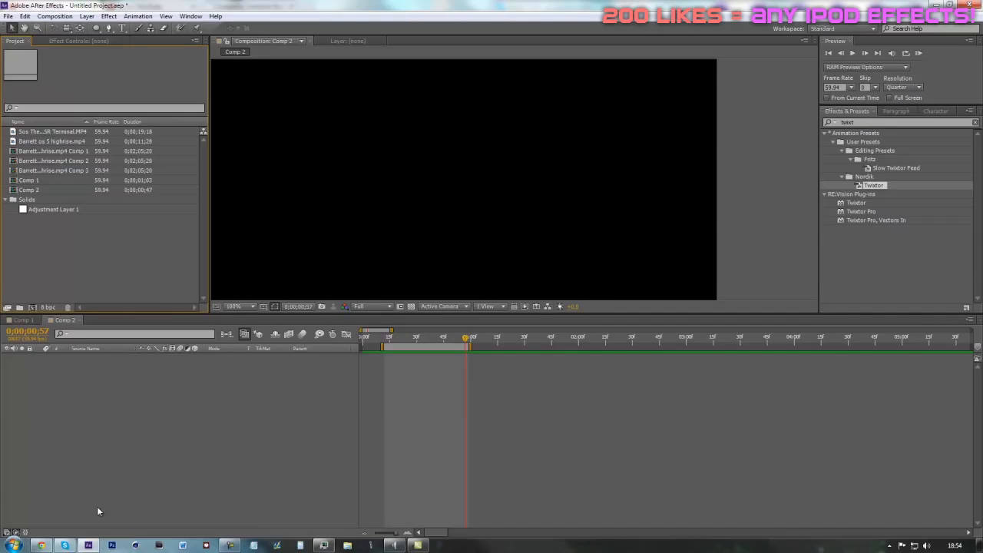
click(42, 545)
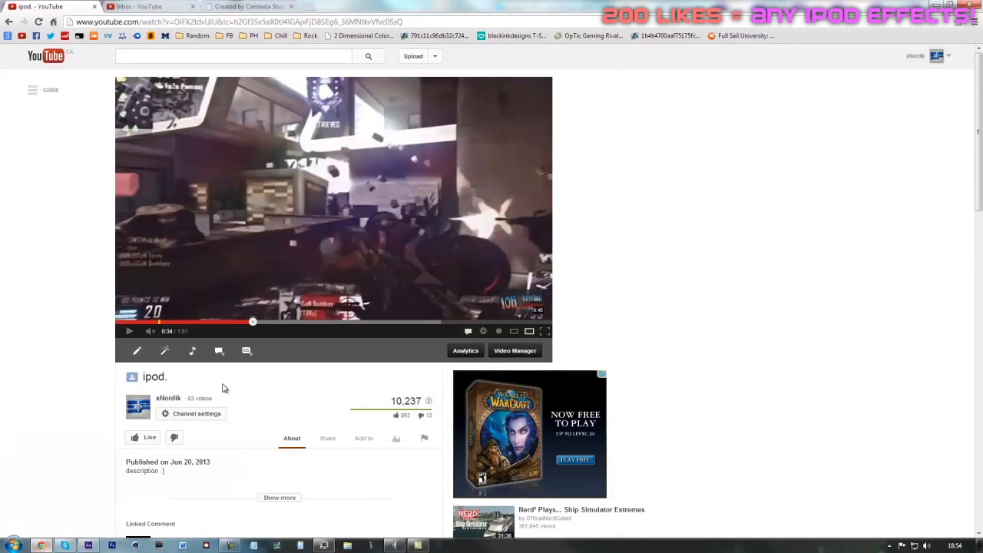
mouse_move(161, 336)
click(268, 301)
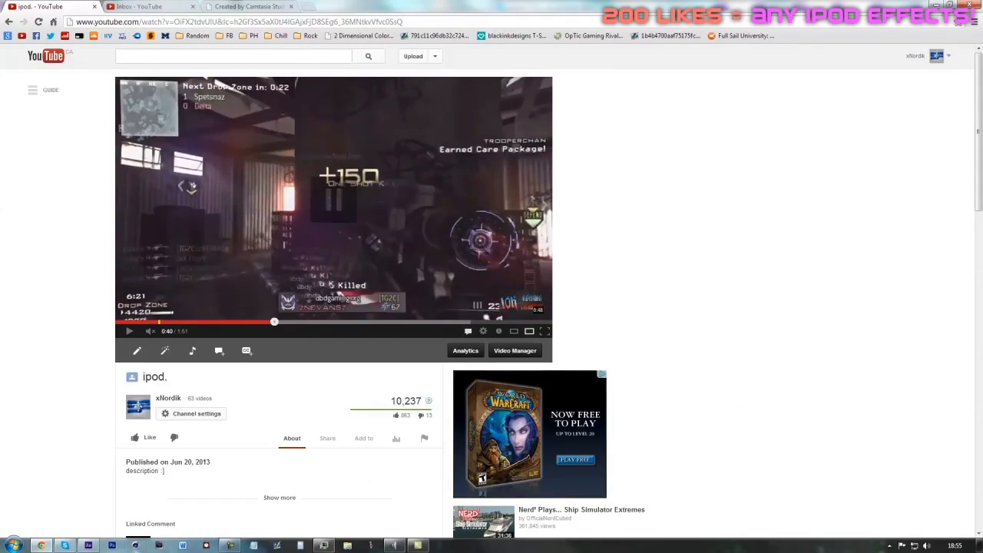
Step: Back in After Effects, add the Barrett highrise clip to Comp 2 and slide it earlier so the scoped kill-streak shot sits at 0;00;00;00
click(88, 545)
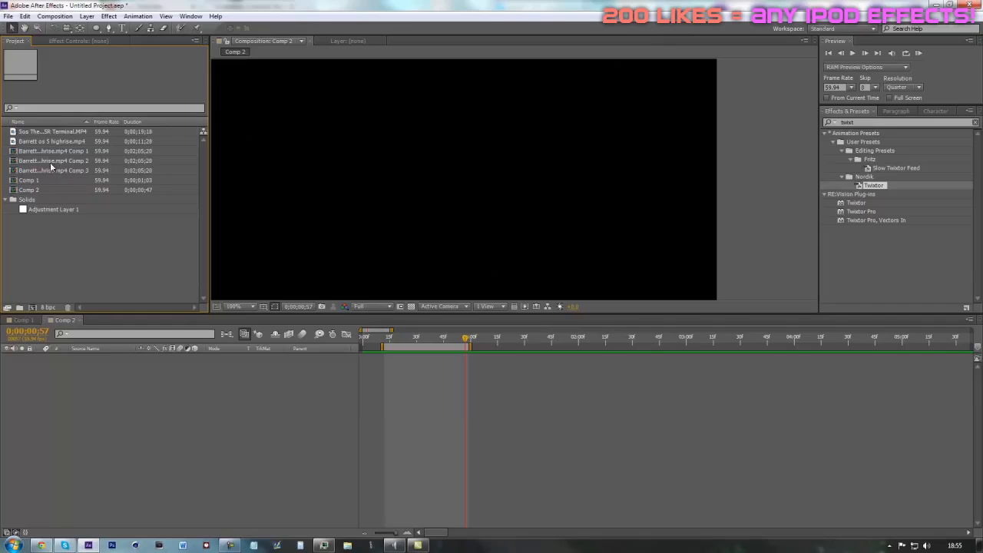
drag(39, 143, 123, 404)
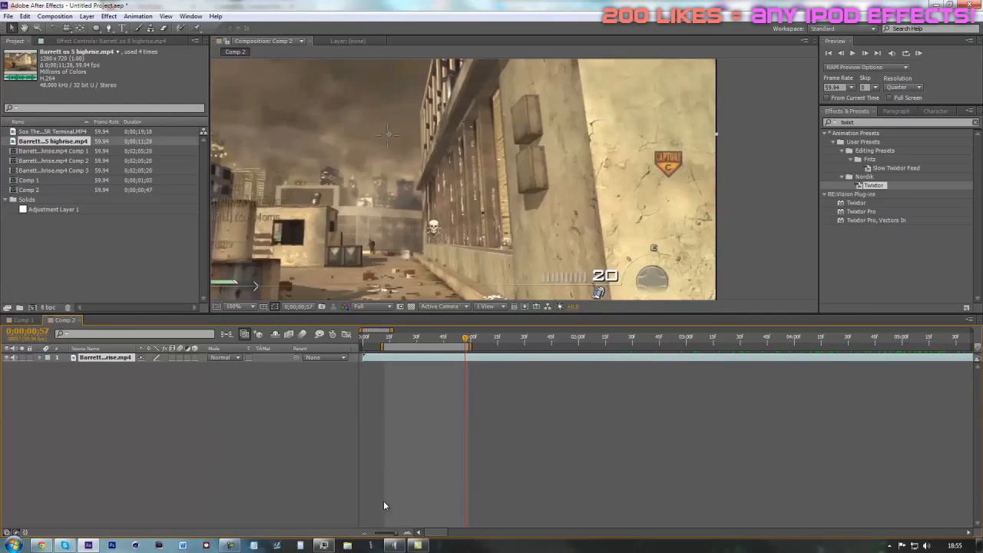
click(363, 532)
scroll(416, 177, down, 1)
click(366, 338)
drag(632, 361, 319, 358)
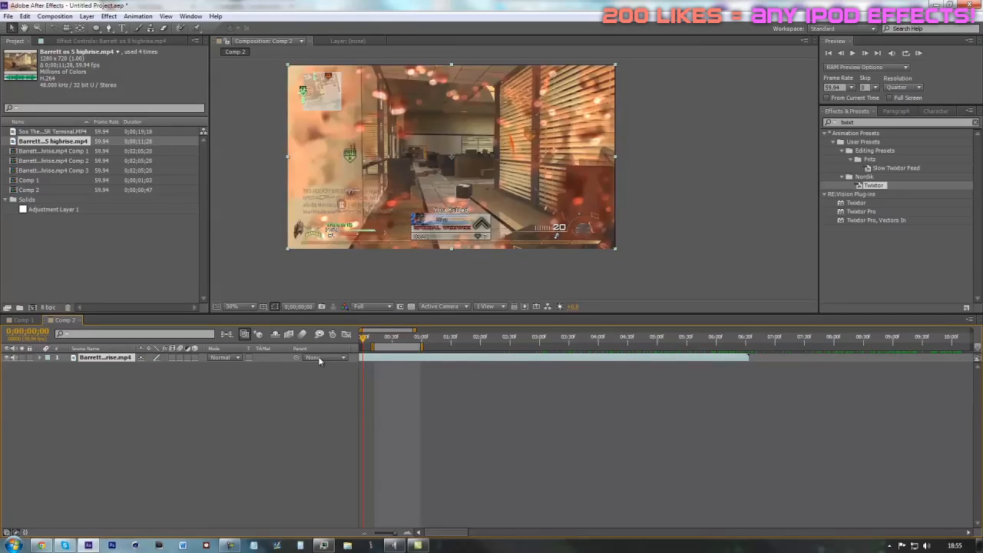
drag(557, 359, 441, 358)
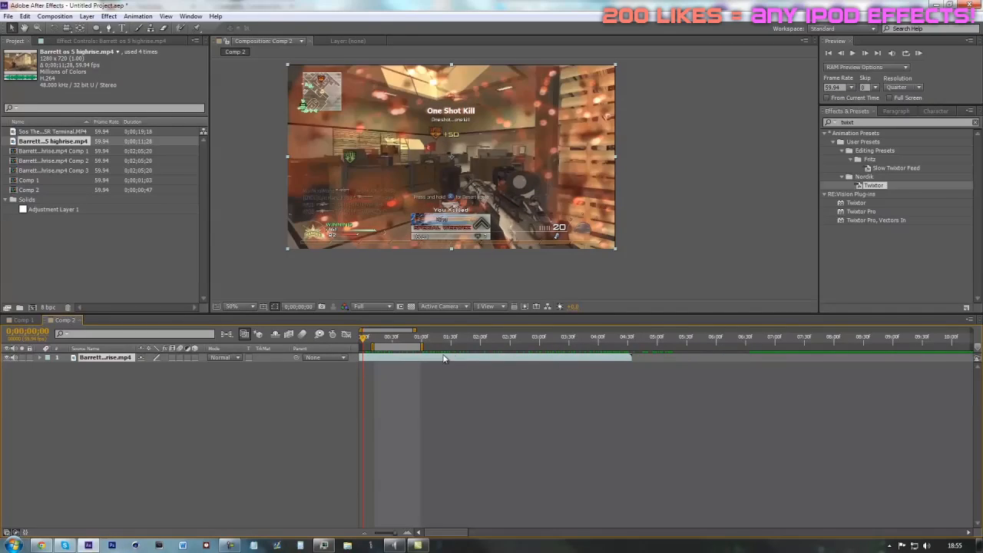
drag(521, 358, 387, 363)
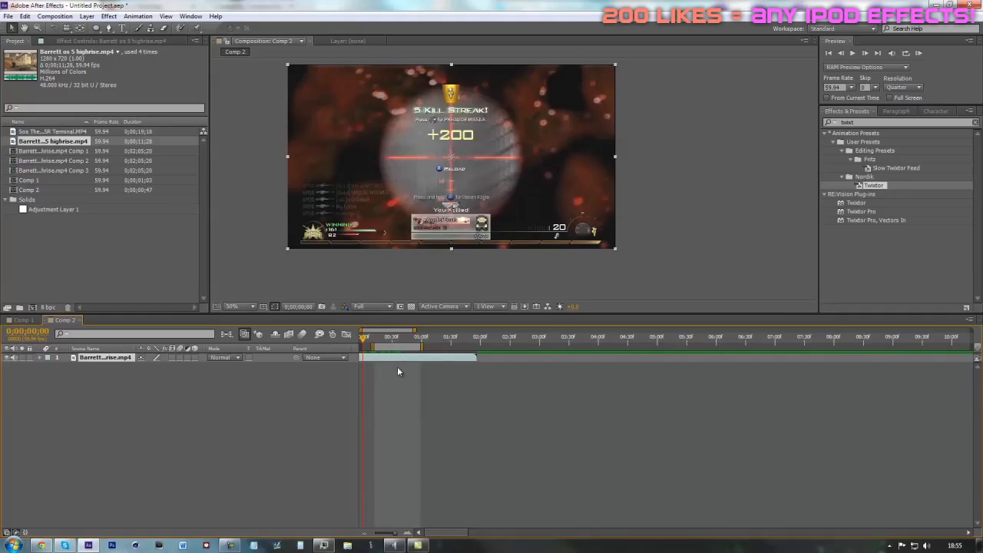
mouse_move(405, 360)
mouse_down()
mouse_move(392, 360)
mouse_move(402, 360)
mouse_up()
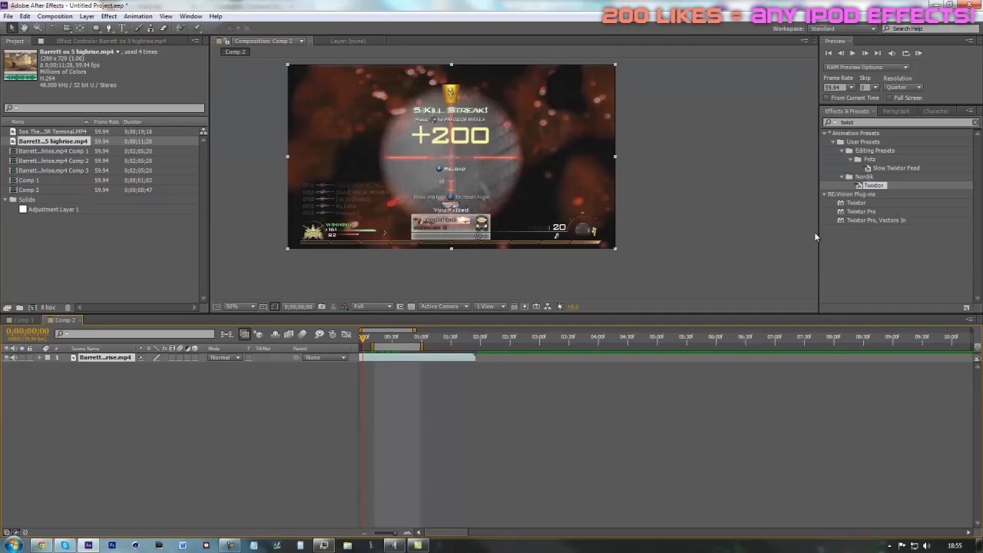
Step: Apply the Twixtor preset to the Barrett clip with Speed keyframed, adding a 25% keyframe at 0;00;00;11
click(882, 185)
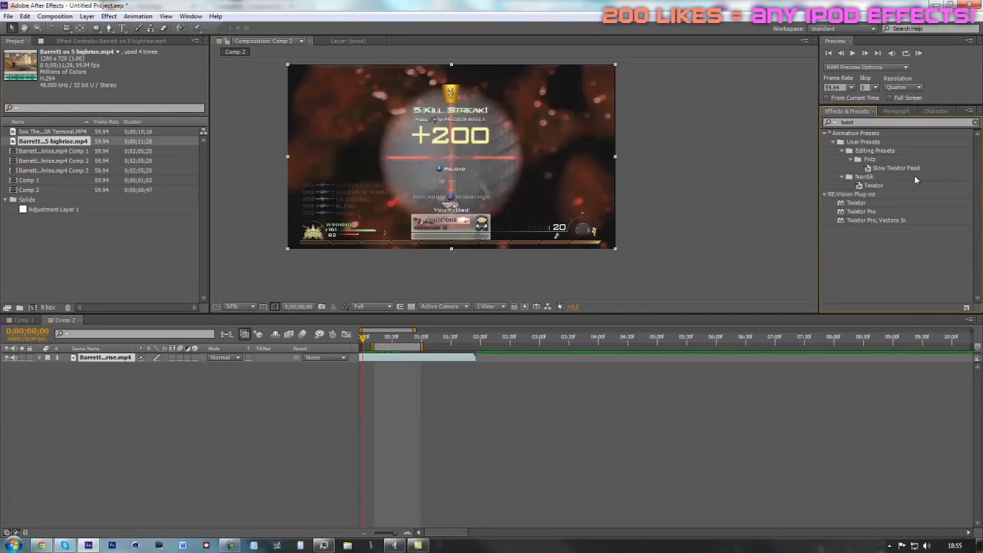
click(344, 346)
drag(866, 187, 373, 338)
click(31, 192)
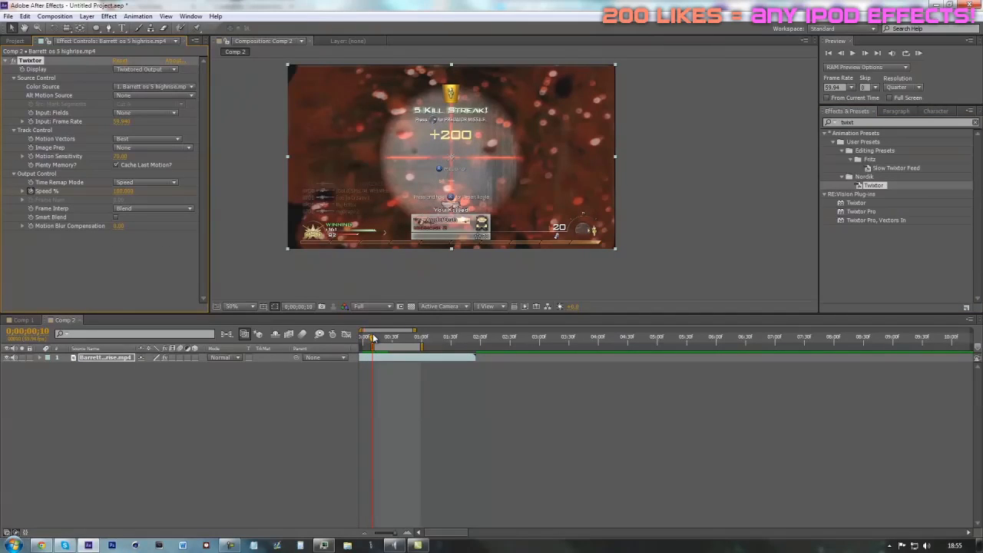
click(123, 191)
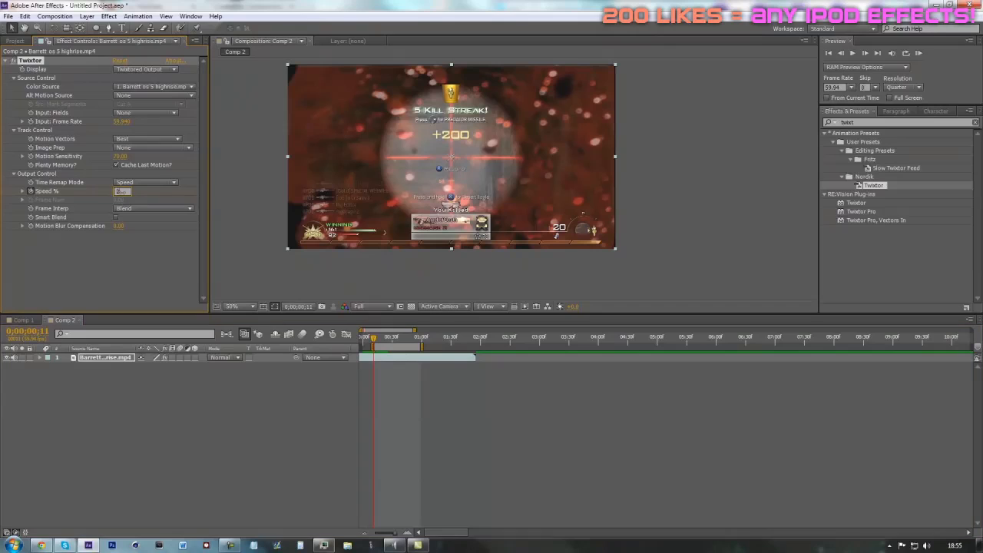
key(Return)
drag(374, 337, 382, 336)
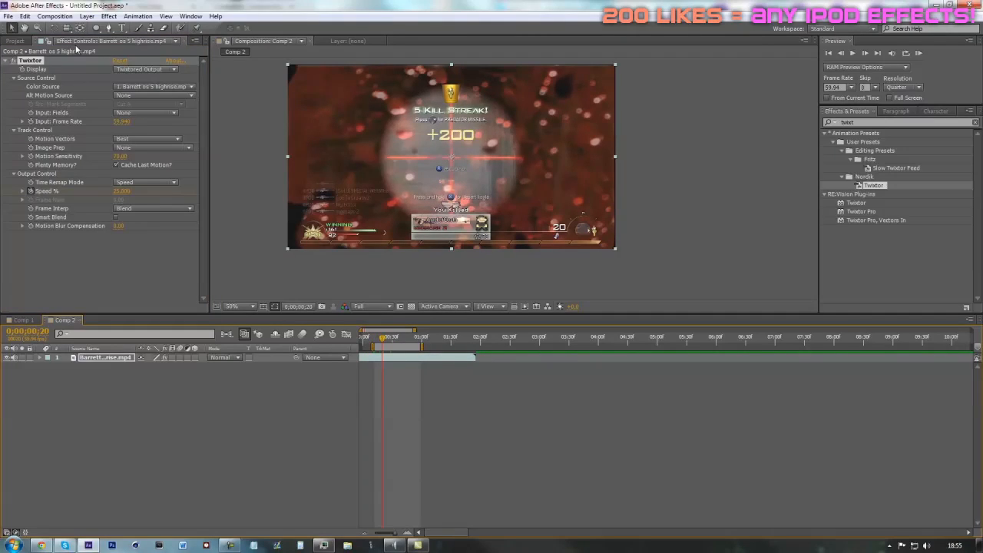
Step: Add the Sos Thermal MSR Terminal clip to Comp 2 and place the Barrett layer beneath it
click(14, 41)
drag(50, 132, 405, 358)
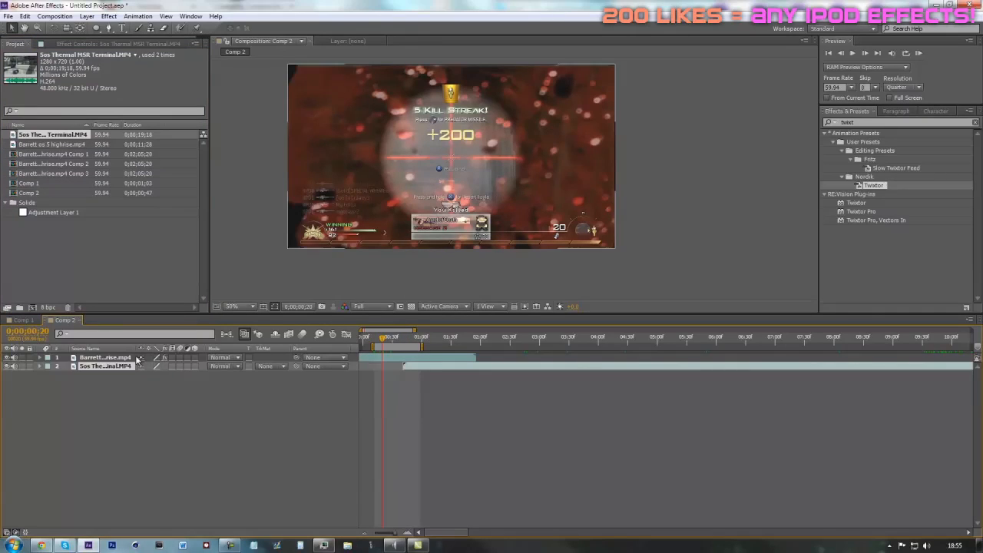
drag(117, 362, 125, 386)
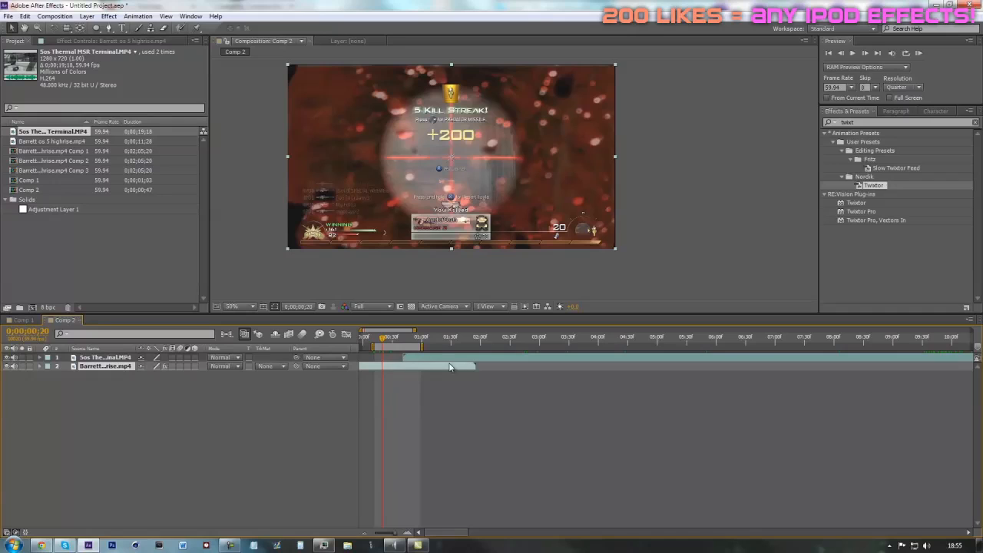
Step: Slide the Terminal clip to its scope-out moment, split it at 0;00;01;03 and delete the earlier part
drag(409, 336, 424, 337)
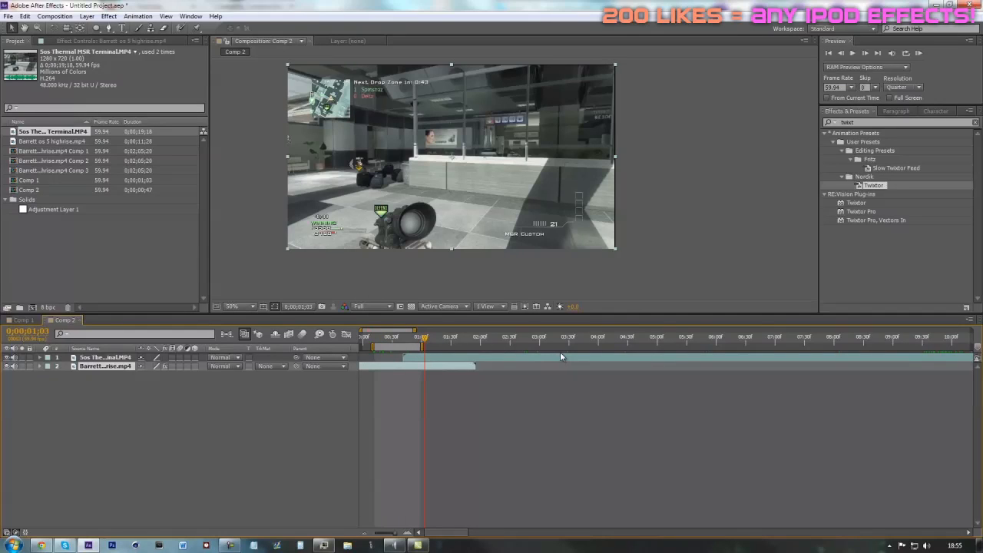
drag(485, 357, 361, 357)
drag(581, 358, 469, 354)
mouse_move(581, 357)
mouse_down()
mouse_move(489, 361)
mouse_move(411, 347)
mouse_up()
drag(583, 361, 537, 368)
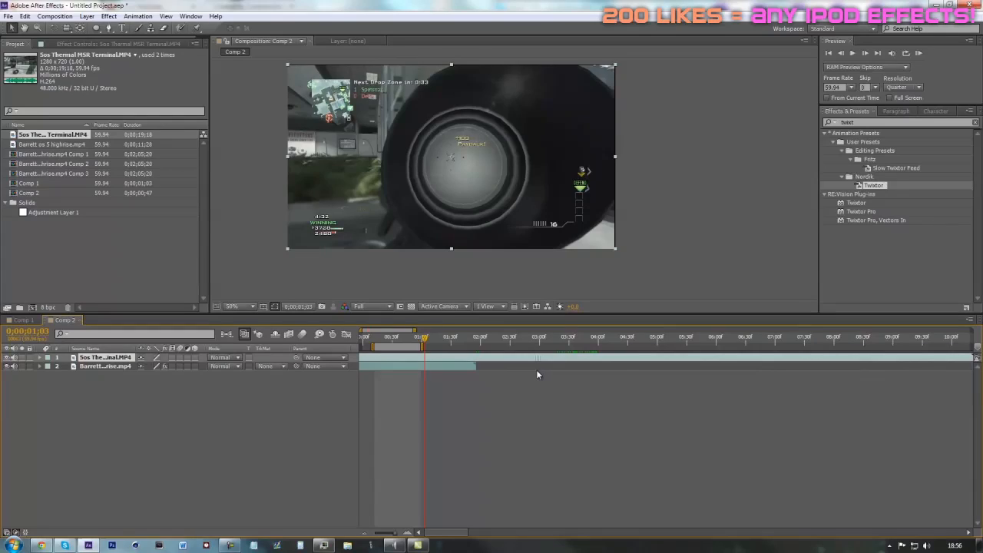
key(ctrl+shift+d)
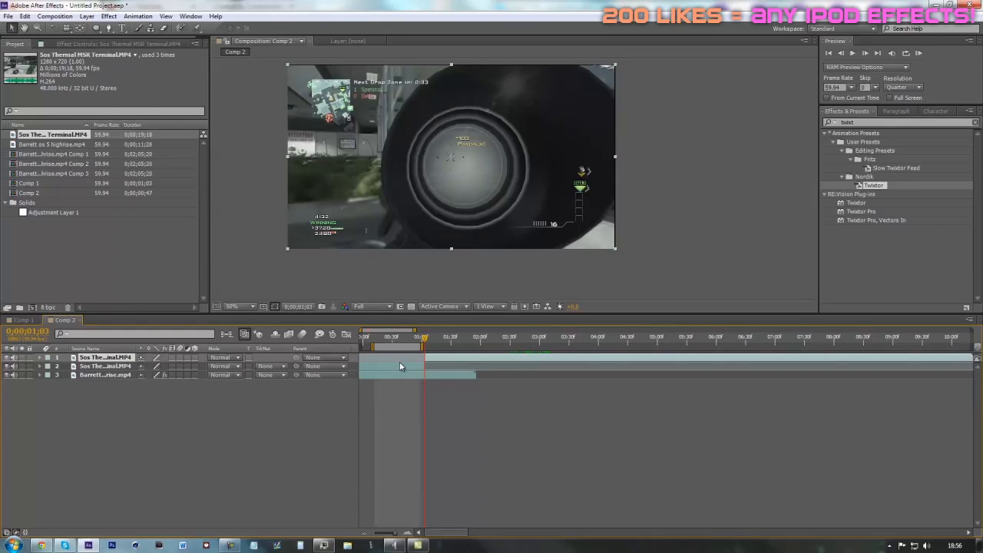
click(399, 366)
key(Delete)
Step: Apply the Twixtor preset to the Terminal clip and ramp its Speed down to 25%, placing that keyframe at about 0;00;01;29
drag(868, 186, 511, 358)
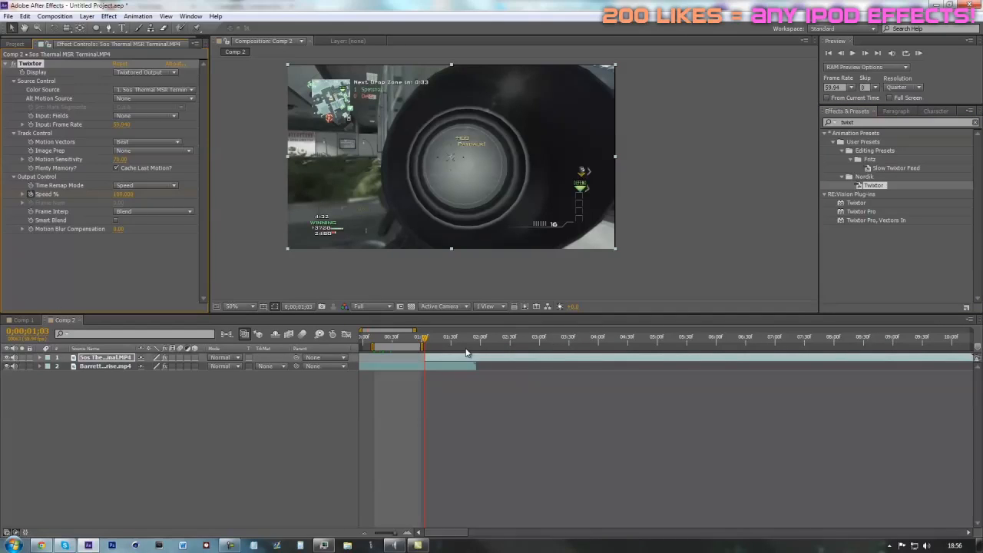
drag(418, 340, 455, 338)
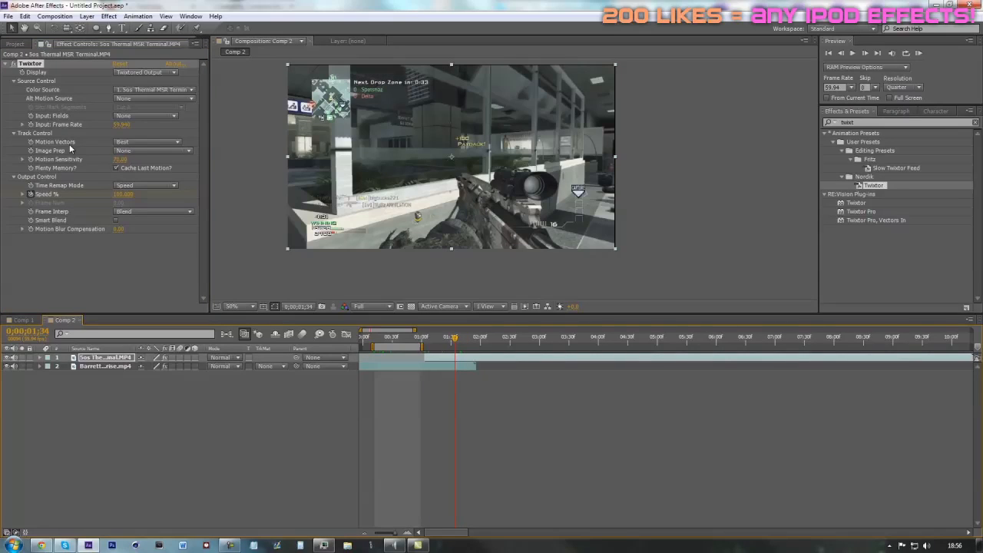
click(123, 194)
text(14)
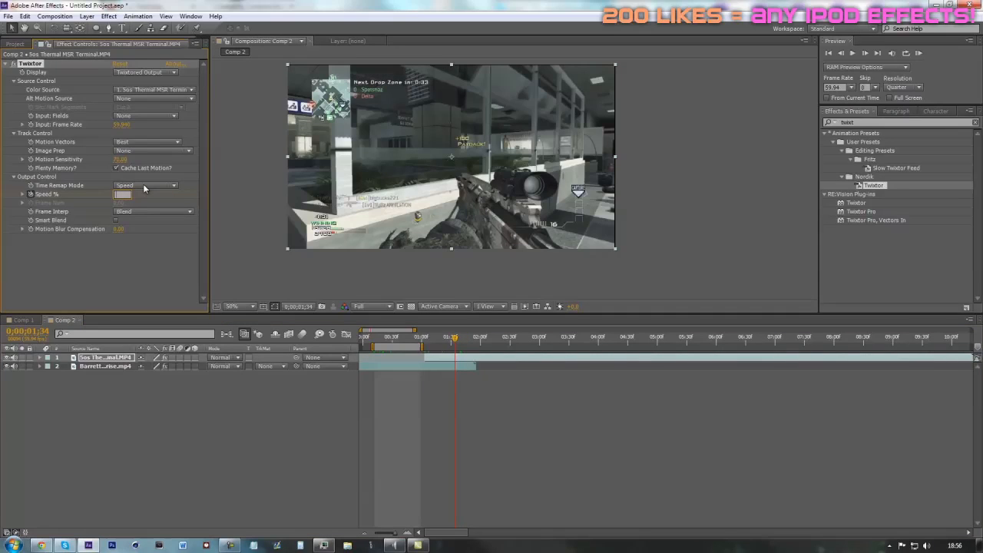
key(Return)
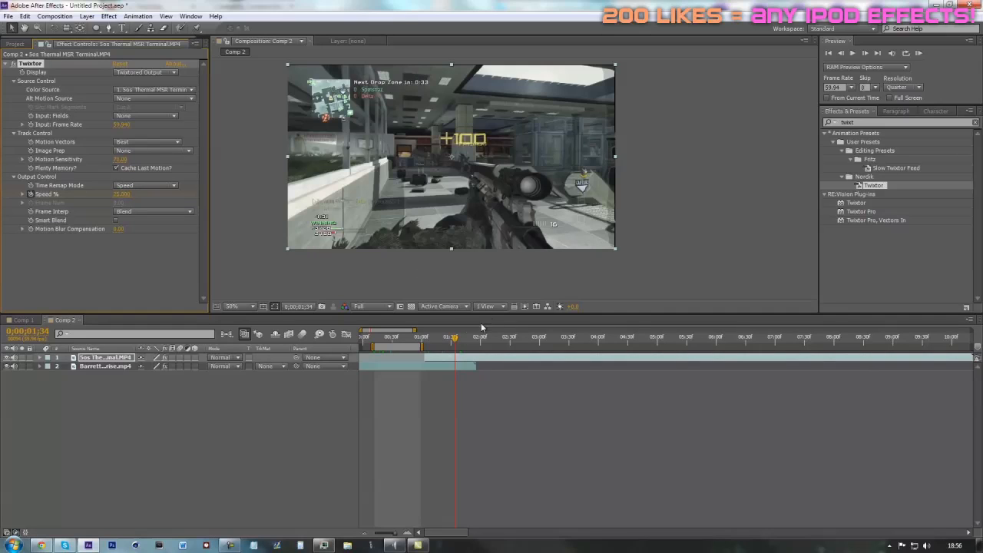
key(u)
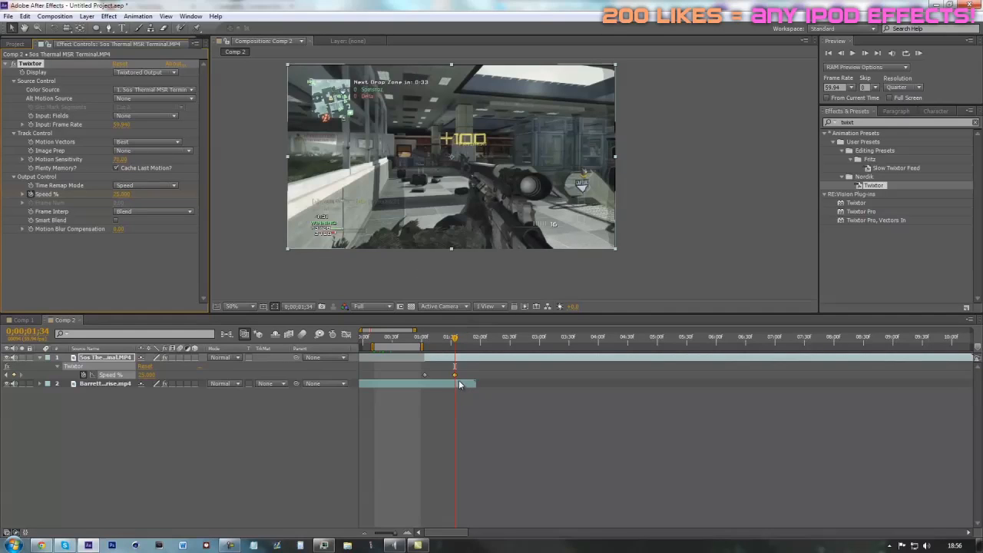
drag(451, 377, 450, 377)
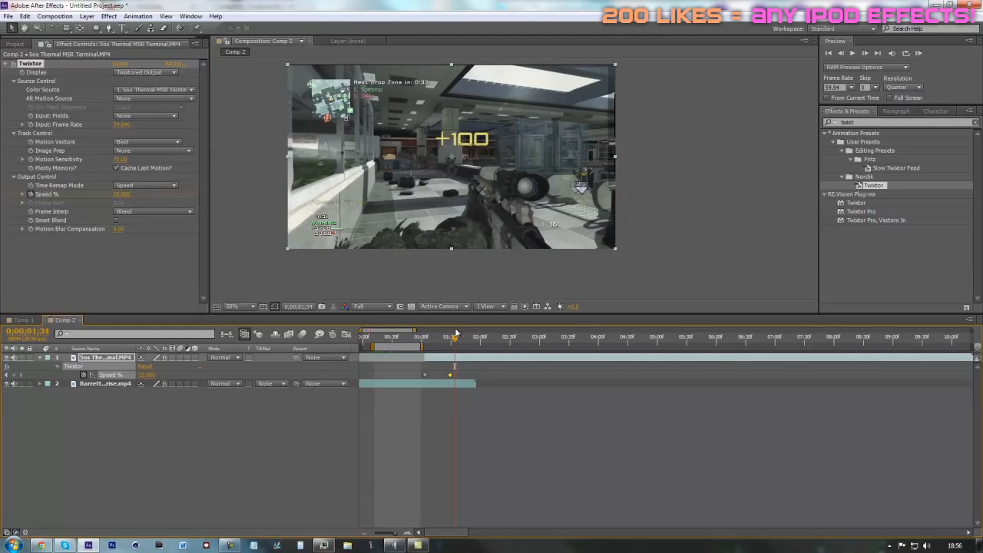
drag(453, 338, 445, 339)
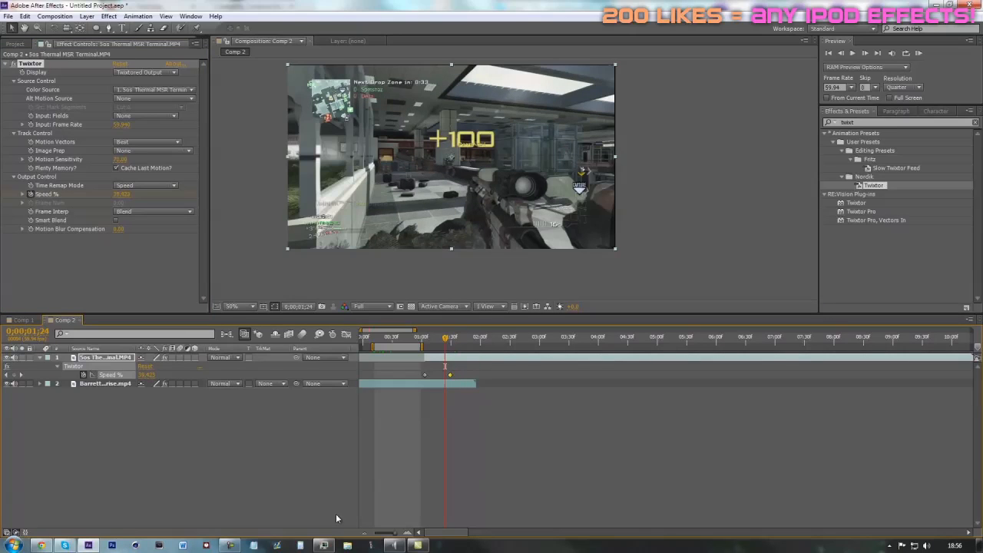
Step: Move the trimmed Terminal clip earlier so it starts at 0;00;00;39, and set the current time to its first frame
click(407, 533)
drag(431, 533, 422, 534)
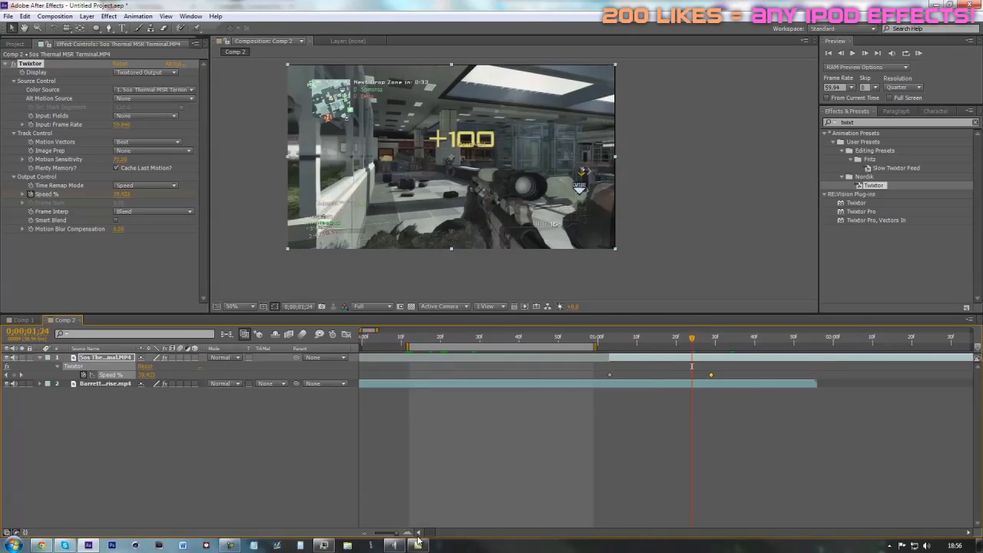
drag(460, 339, 499, 339)
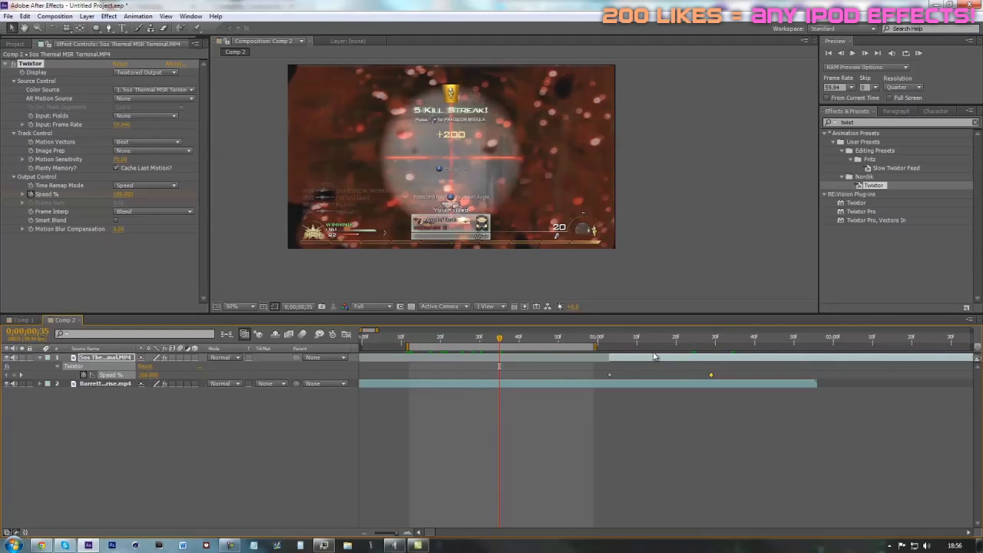
drag(645, 363, 583, 374)
drag(500, 339, 516, 341)
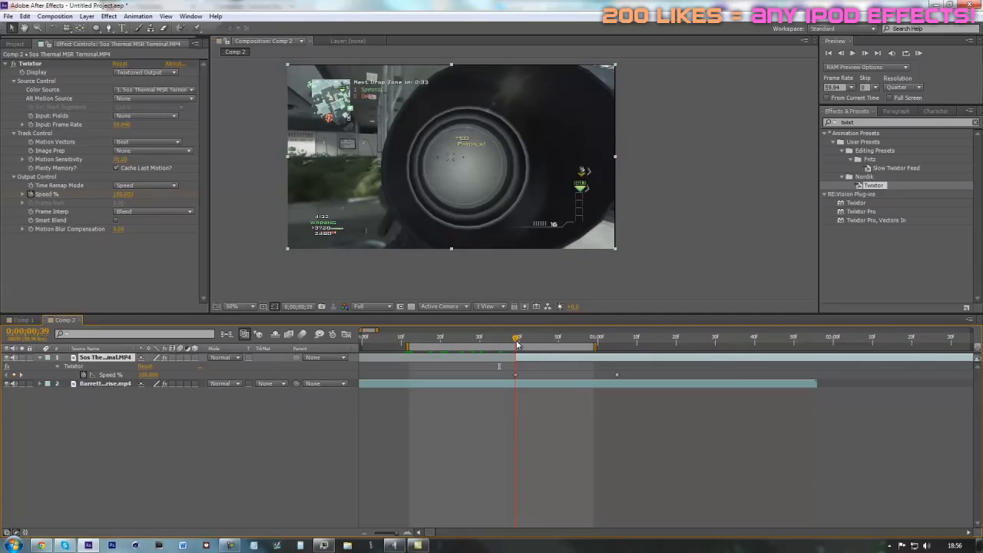
Step: Pre-compose the Barrett clip with all attributes moved into the new composition, and place it above the Terminal clip
right_click(415, 382)
click(362, 532)
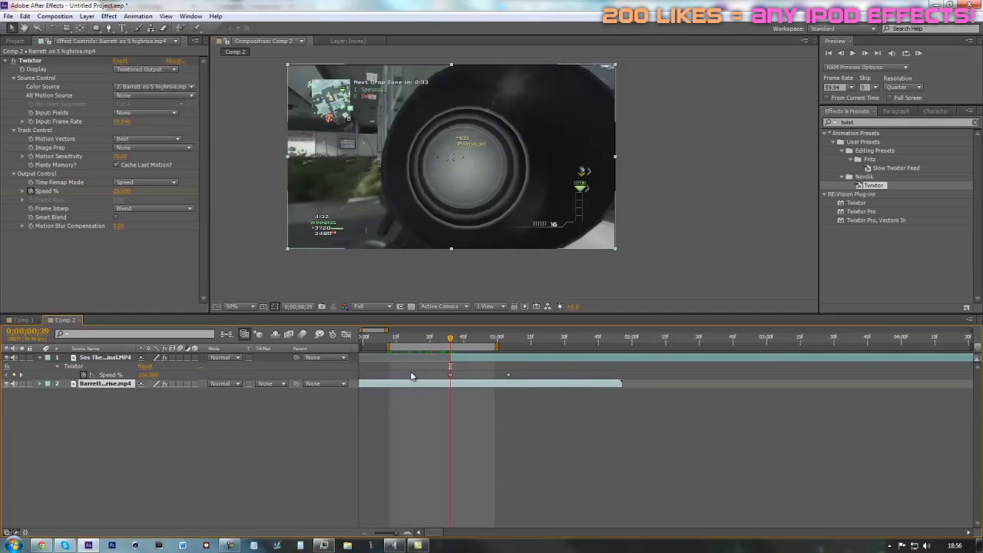
right_click(392, 383)
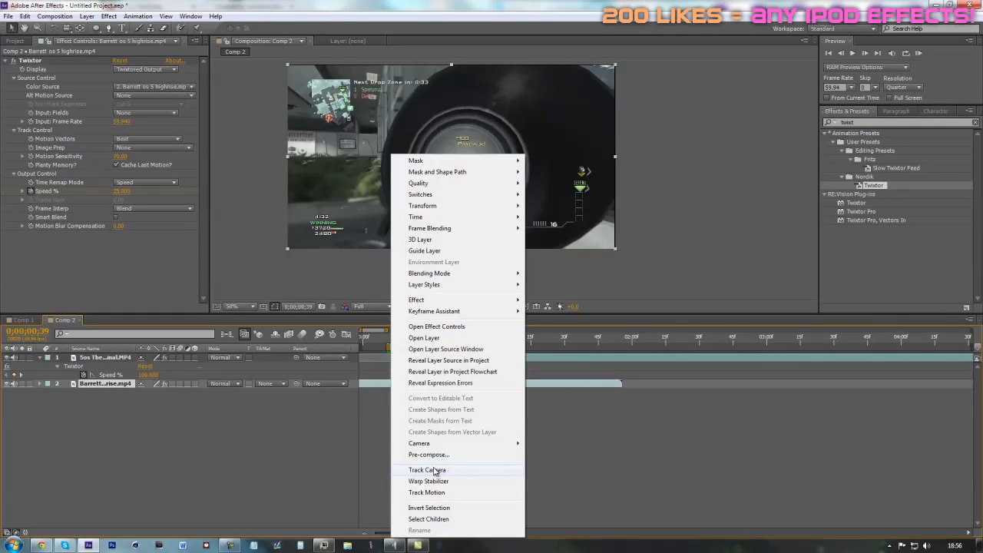
click(419, 454)
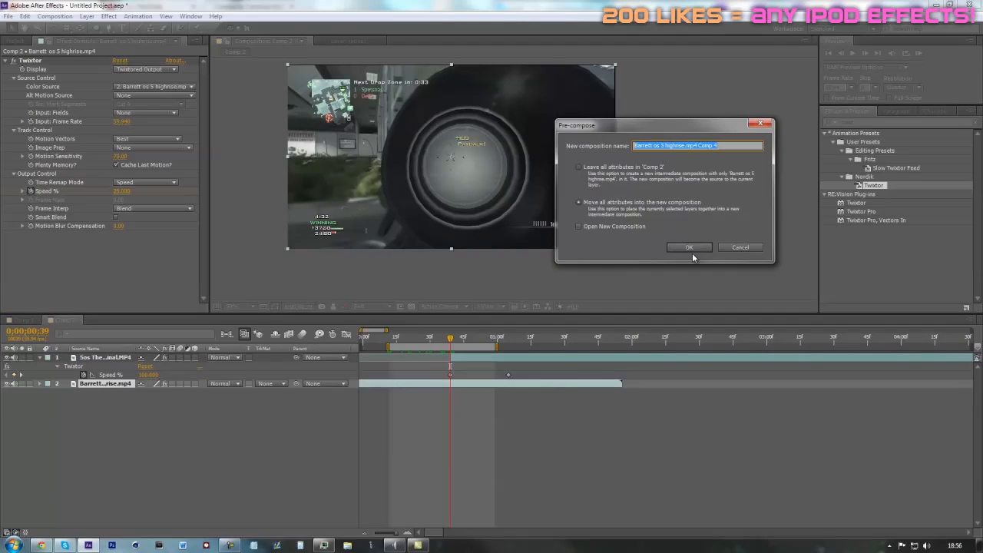
click(690, 248)
drag(117, 384, 100, 354)
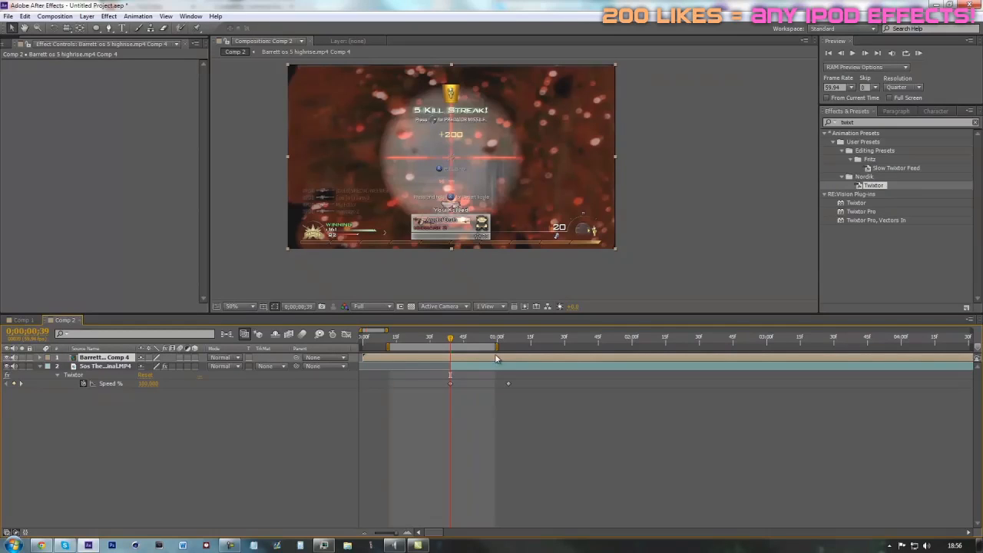
Step: Draw a circular mask around the scope on the pre-composed Barrett layer at 0;00;00;39 and nudge it to fit
click(467, 368)
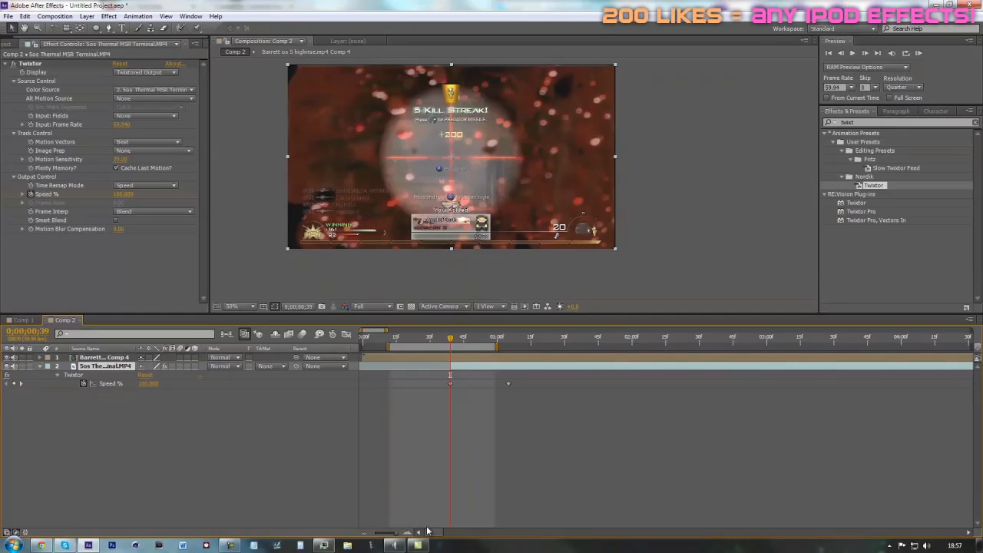
click(407, 532)
click(454, 358)
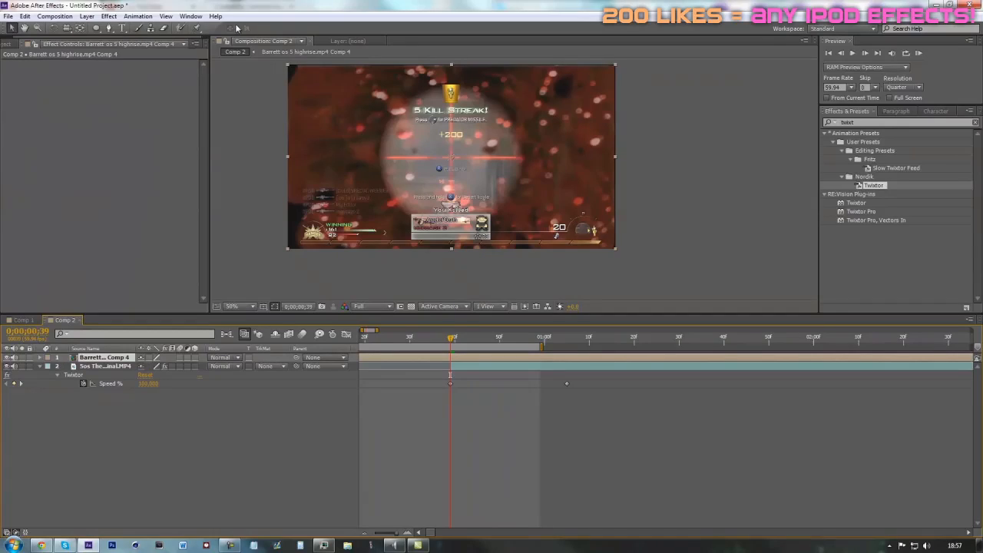
click(98, 29)
drag(450, 157, 524, 227)
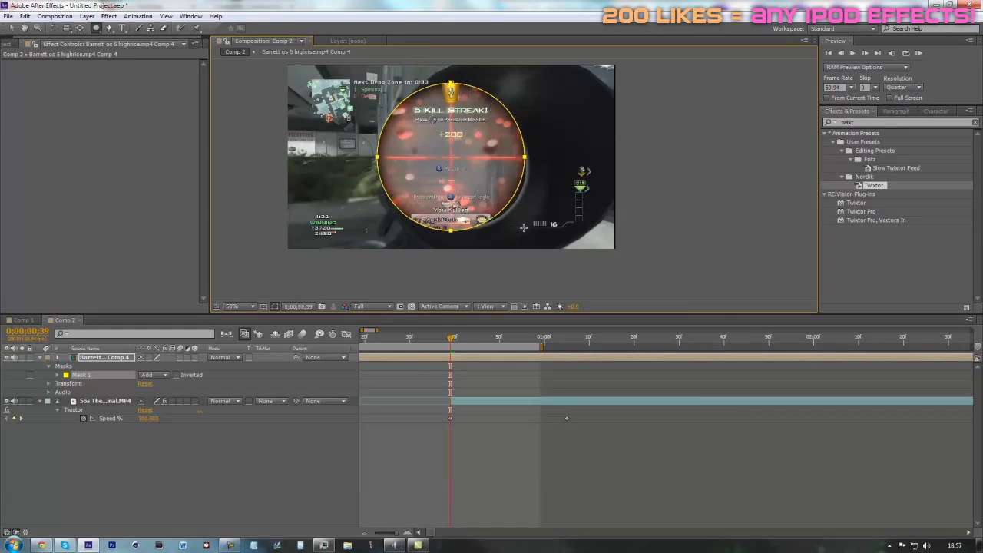
key(v)
drag(451, 233, 450, 232)
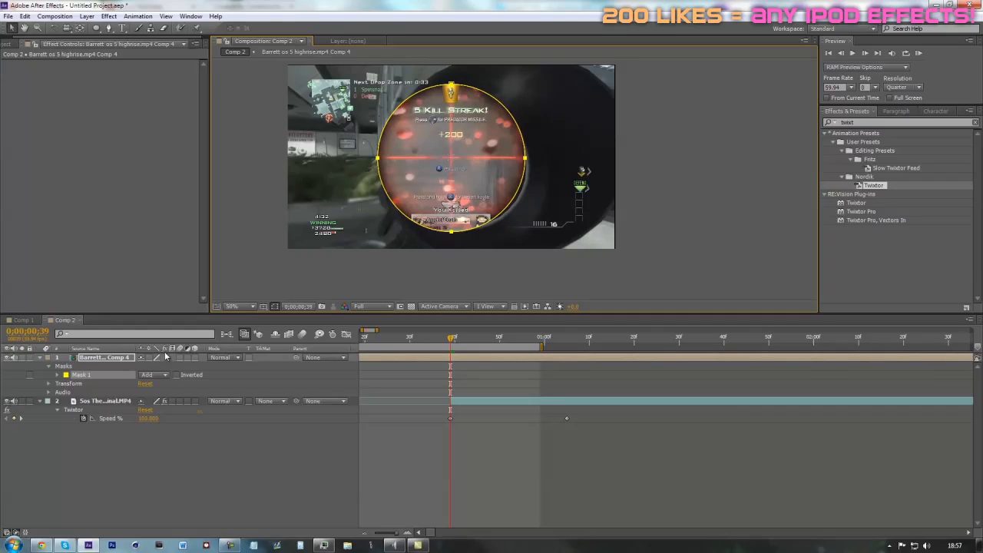
Step: Raise the circular mask's expansion to about 543 pixels so it covers the frame, and keyframe it at 0;00;00;39
click(58, 375)
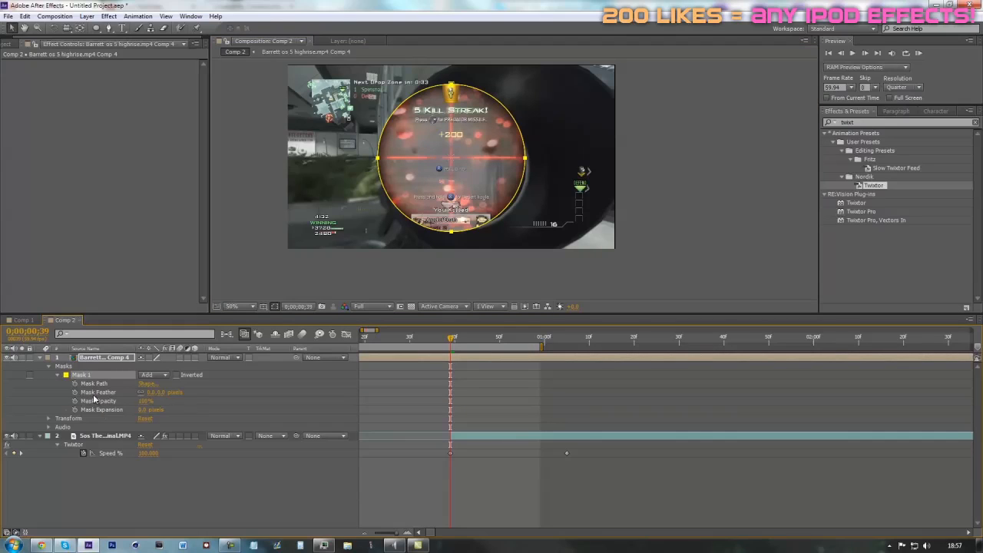
click(108, 410)
drag(142, 409, 352, 394)
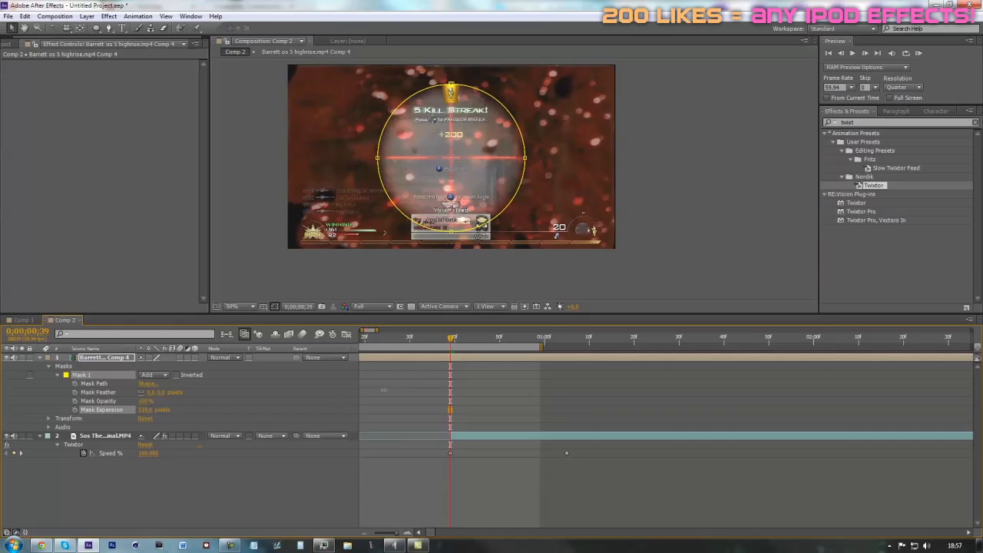
click(74, 409)
Step: At 0;00;00;52, midway between the Terminal clip's Speed keyframes, set the Mask Expansion to 0 pixels
drag(500, 339, 508, 339)
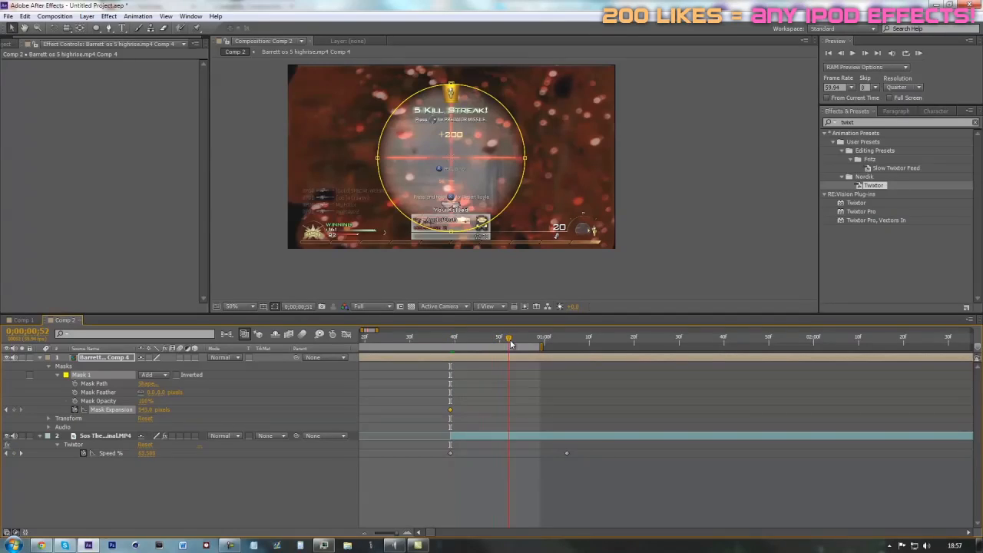
click(449, 454)
click(566, 455)
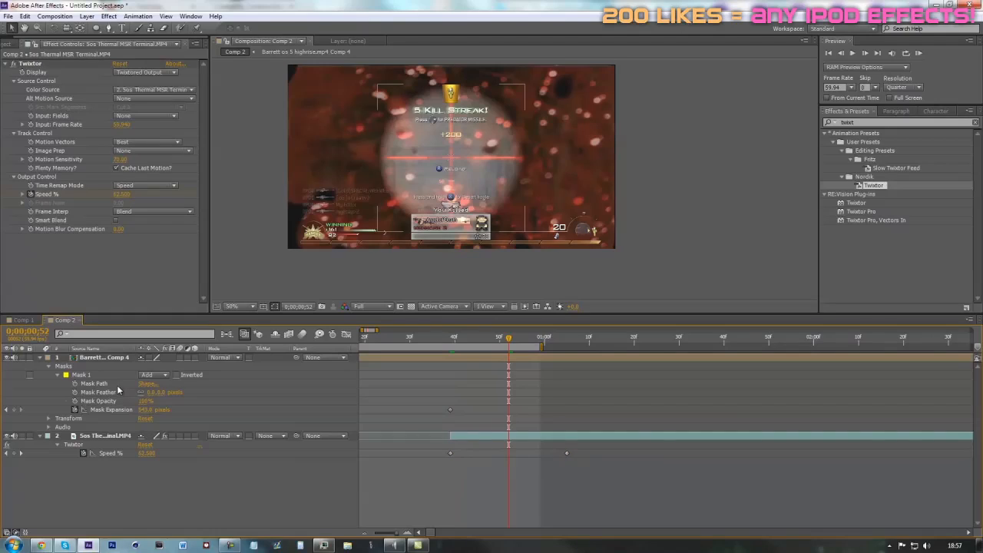
click(146, 411)
click(209, 395)
Step: Ease the Mask Expansion keyframe at 0;00;00;52 with the Keyframe Assistant and scrub through the closing mask
drag(508, 339, 477, 374)
drag(528, 401, 505, 417)
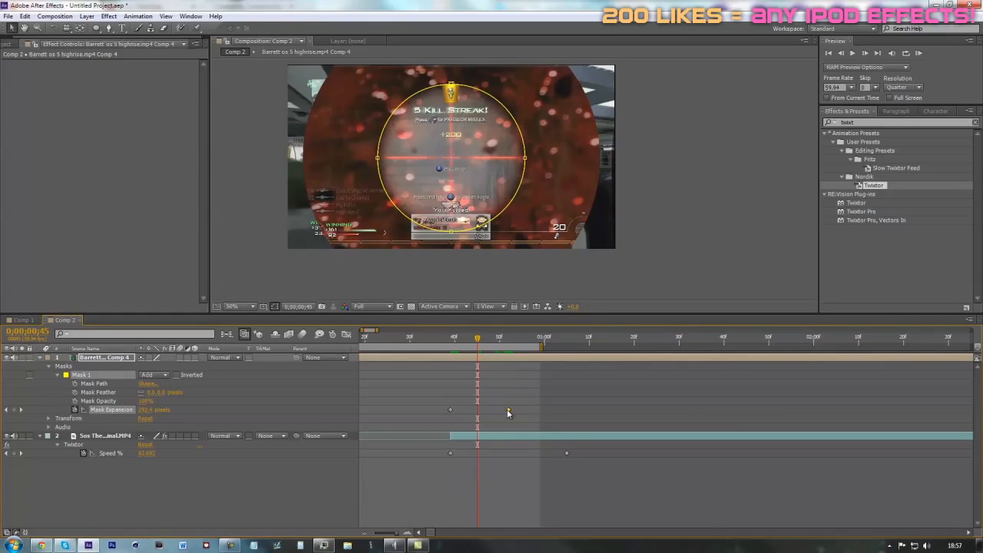
right_click(508, 410)
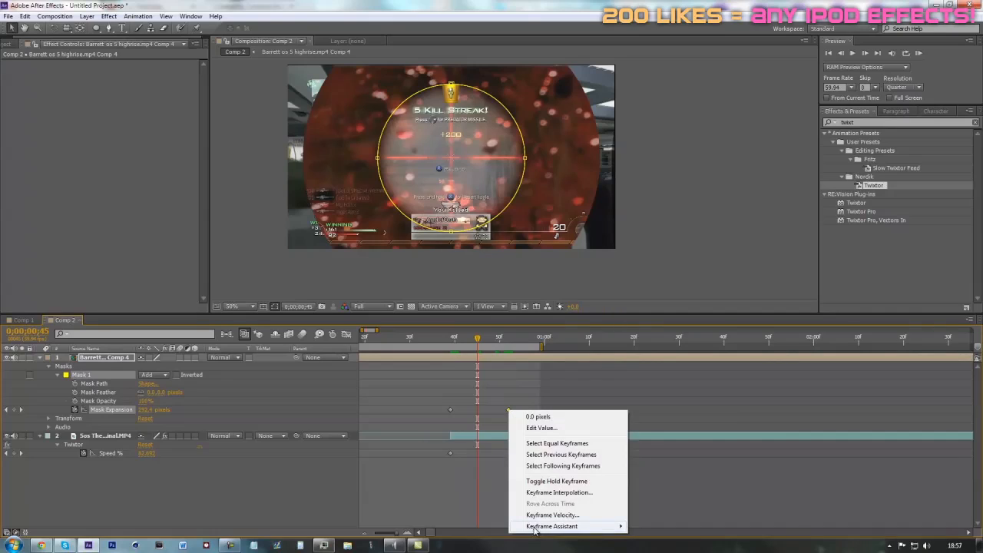
mouse_move(537, 526)
click(681, 460)
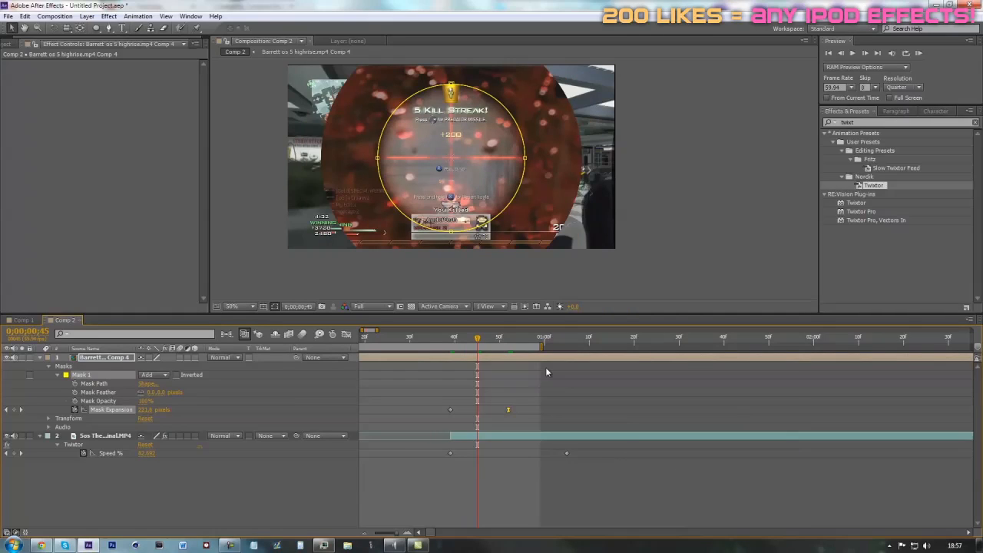
drag(475, 339, 496, 370)
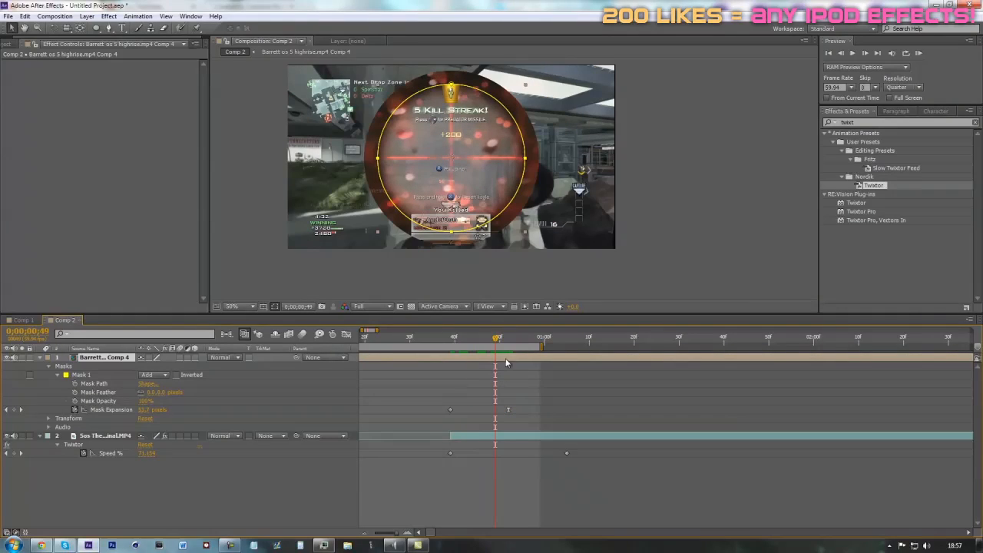
Step: Animate the Mask Feather from 0 pixels at 0;00;00;39 to 75 pixels at 0;00;00;52
click(449, 346)
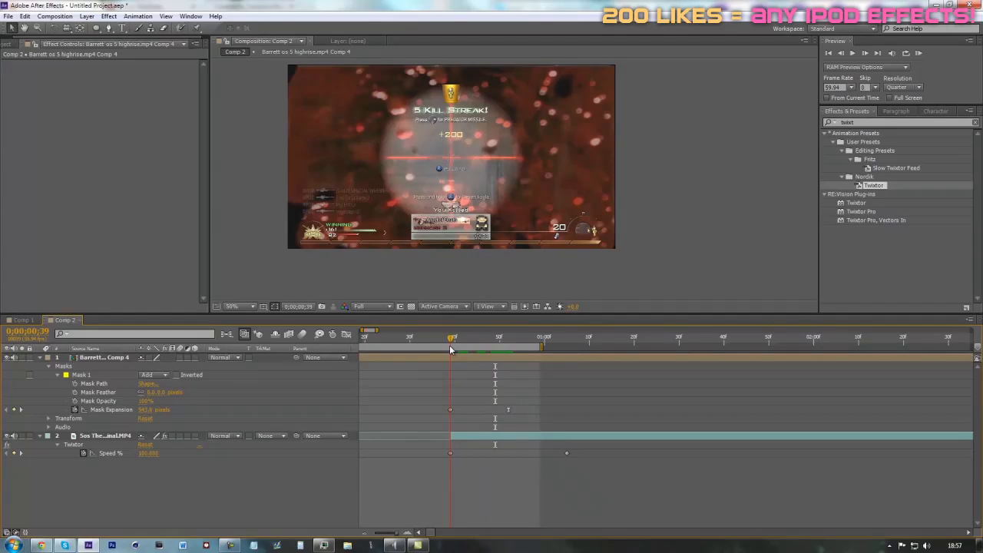
click(74, 393)
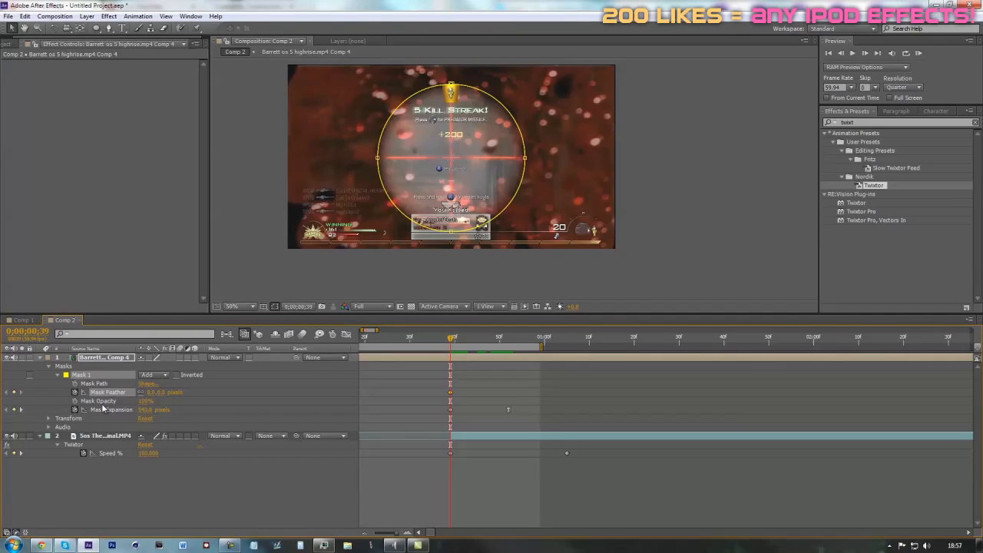
click(505, 343)
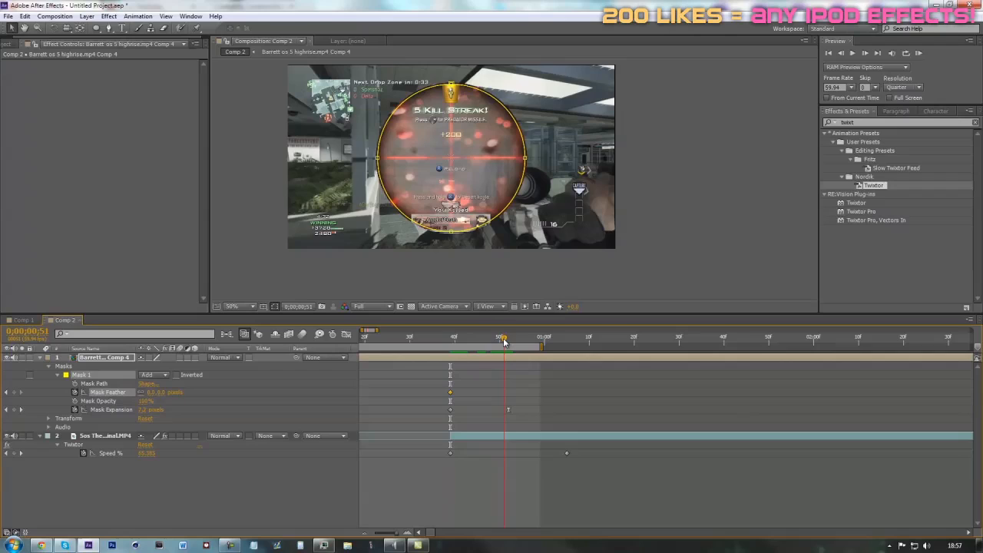
click(507, 342)
click(507, 410)
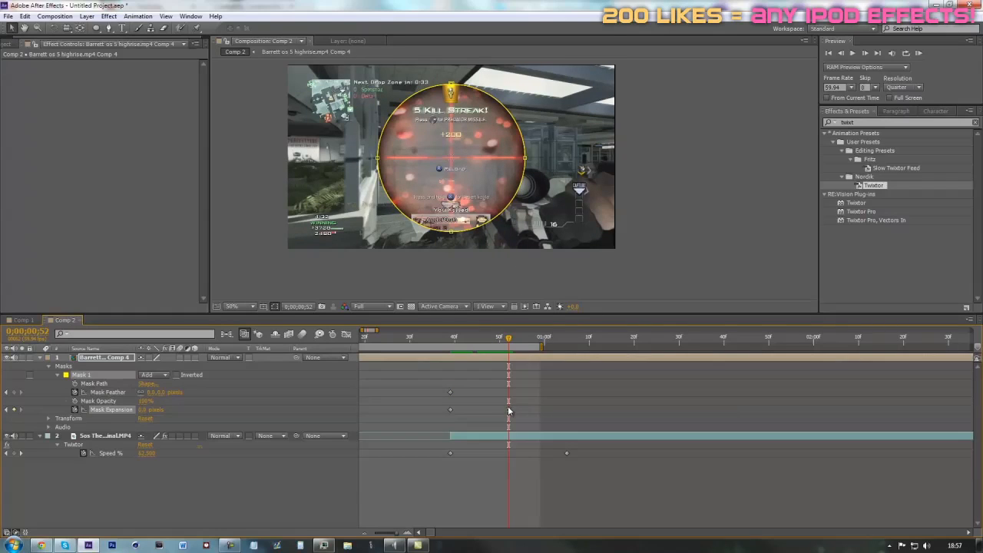
click(275, 307)
drag(150, 392, 175, 388)
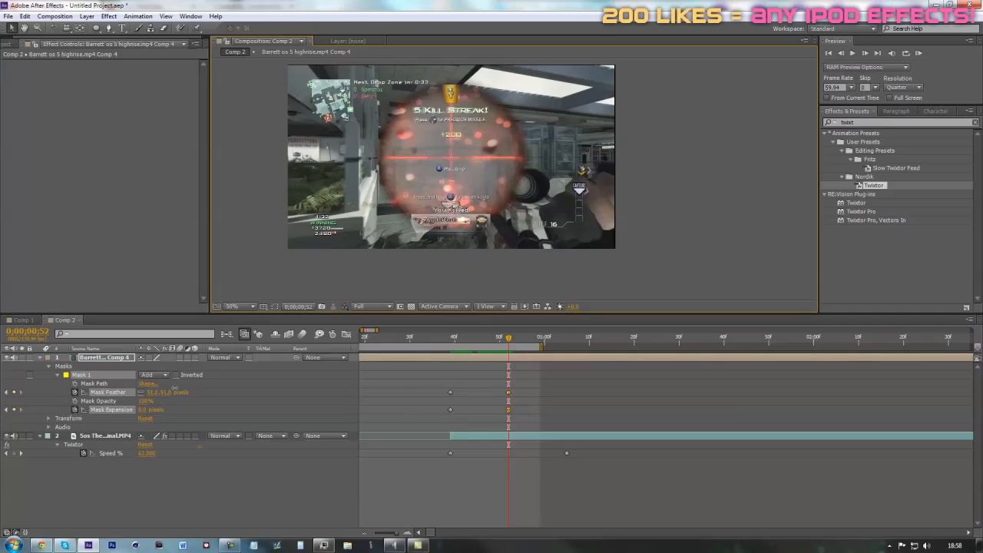
click(156, 392)
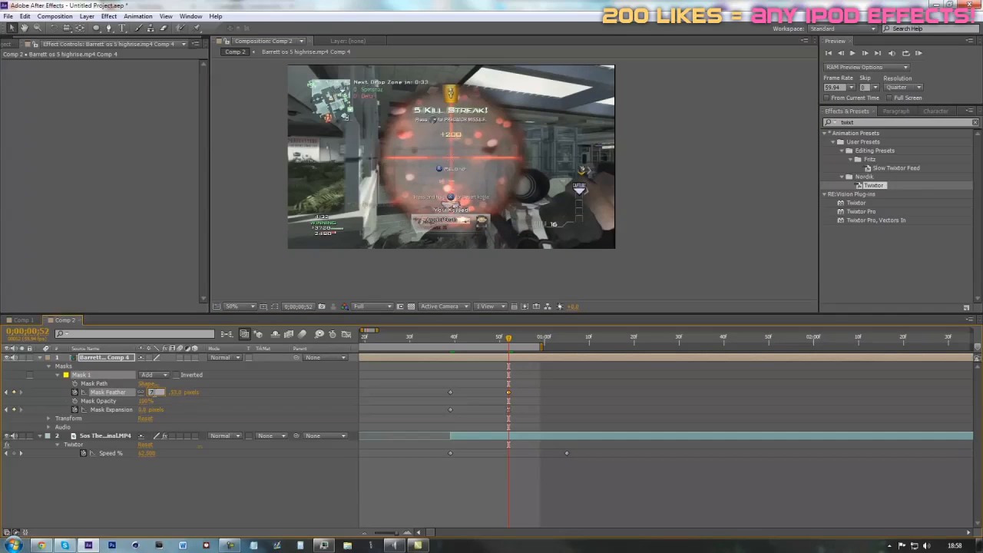
key(Return)
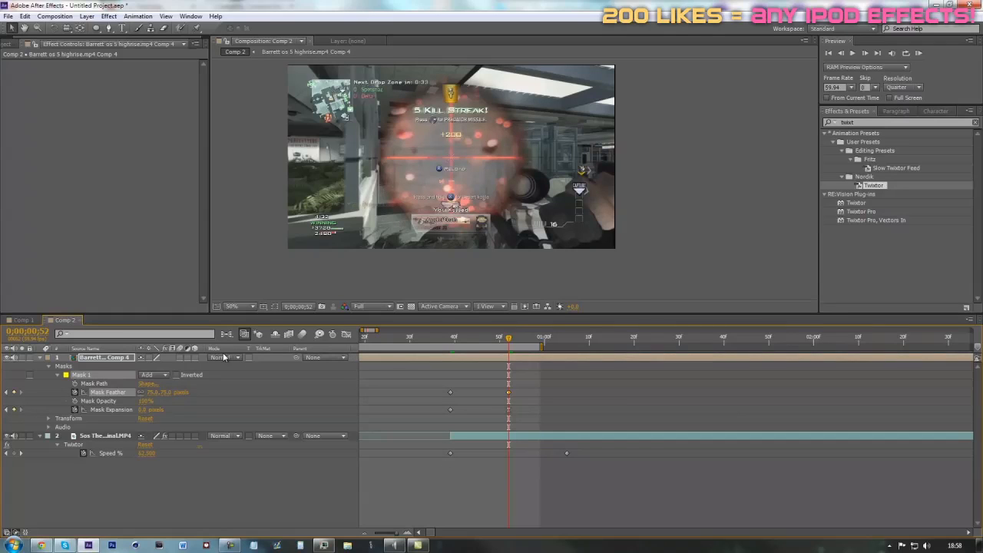
Step: With the Barrett layer temporarily hidden, keyframe the Terminal clip's Position and Scale and align these keyframes with its second Speed keyframe
click(450, 338)
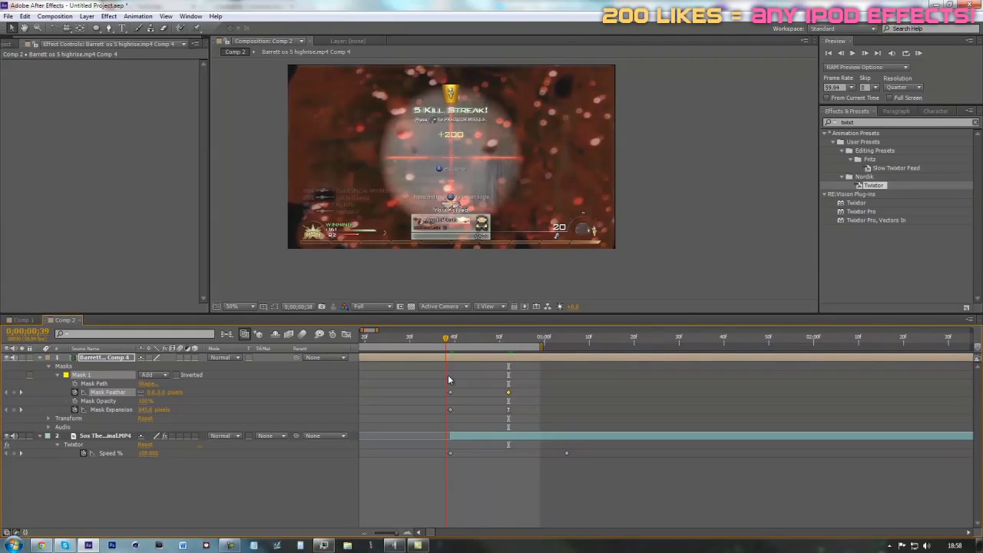
click(6, 358)
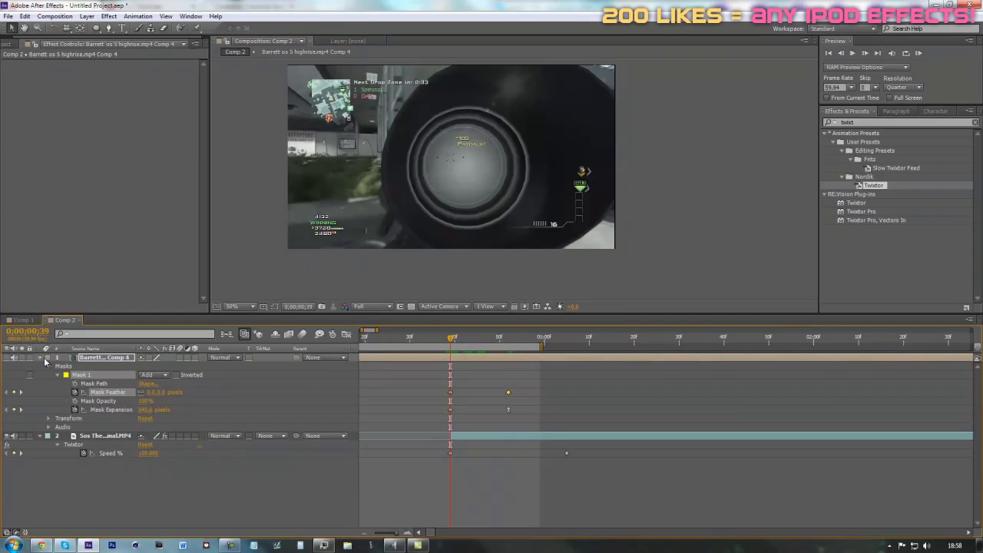
click(465, 436)
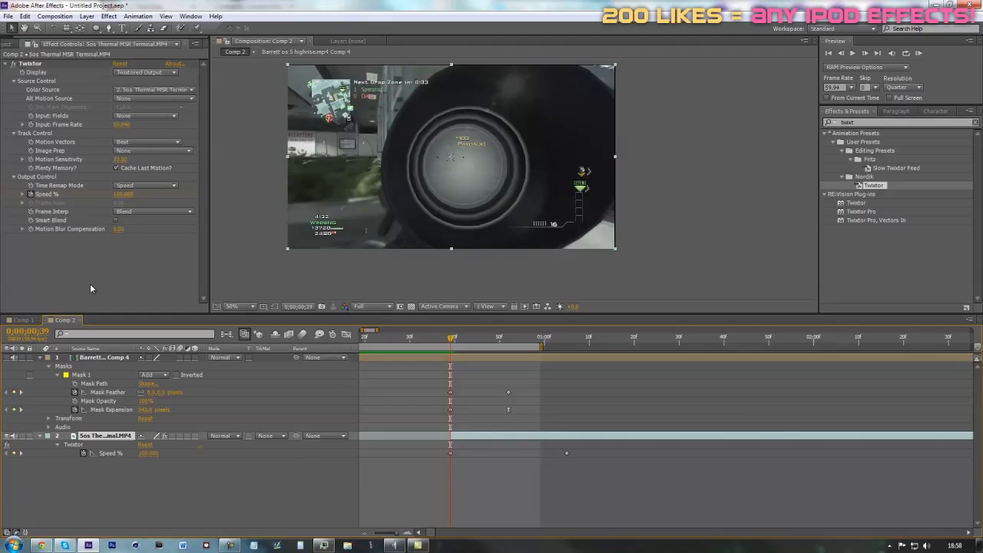
key(shift+p)
key(shift+s)
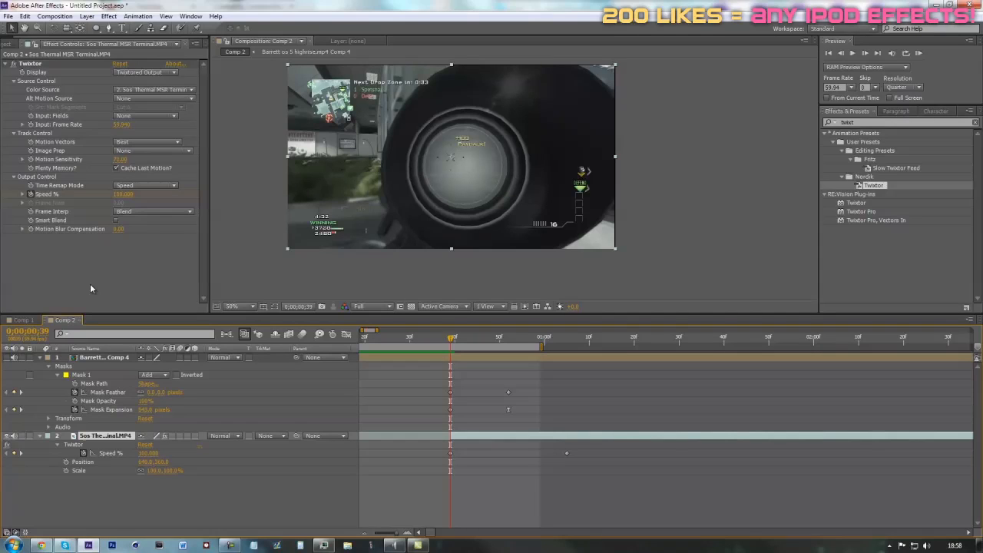
click(80, 463)
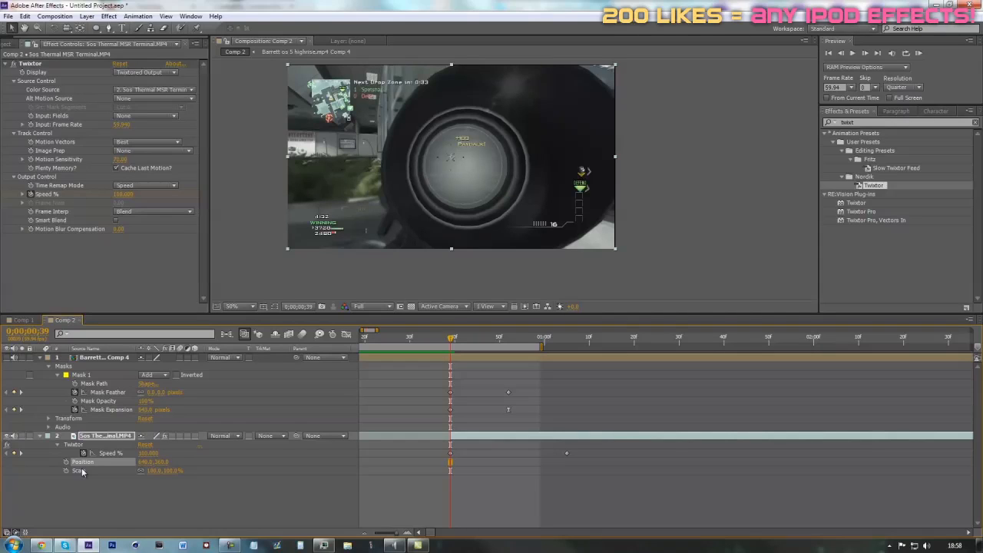
click(76, 471)
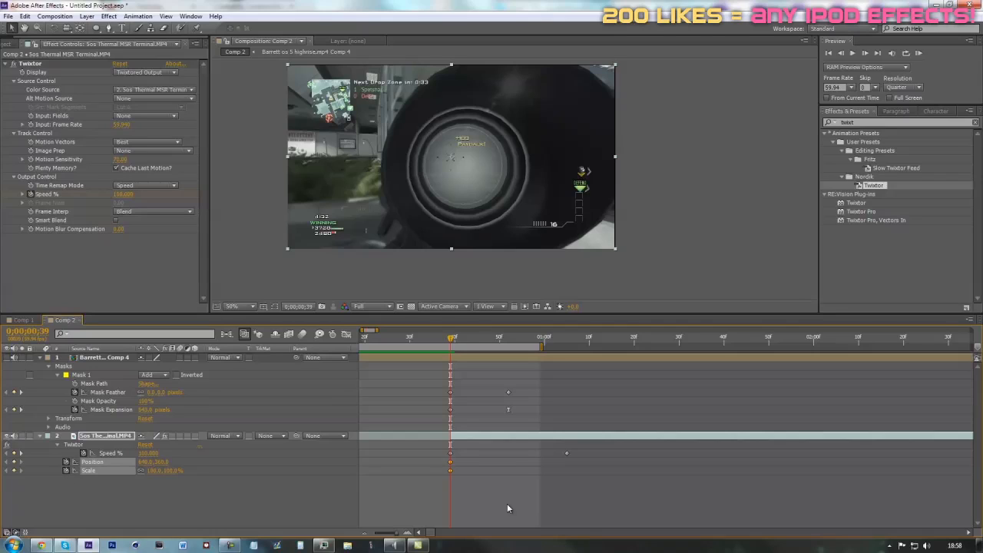
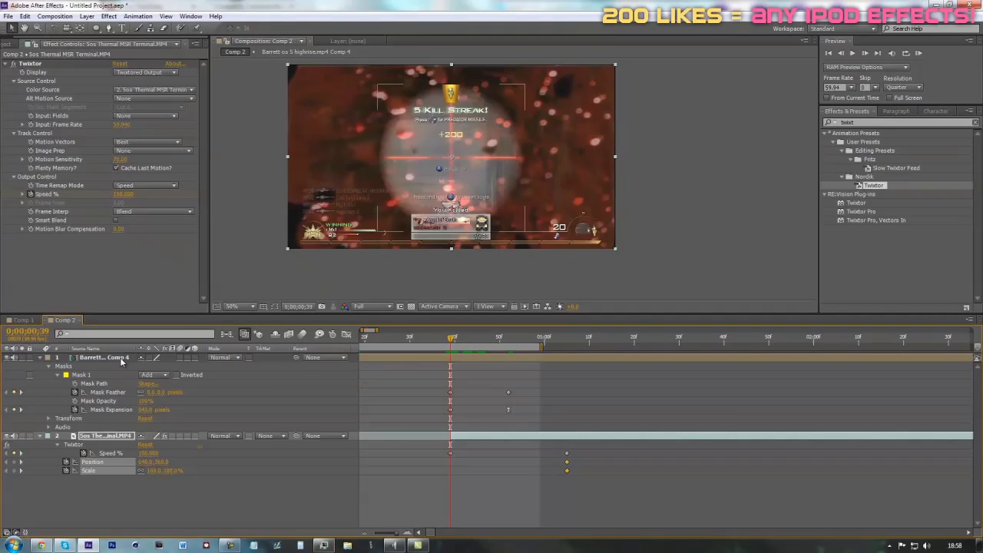
Step: Lower the Barrett layer's opacity to 75% and match the Terminal scope beneath it at 0;00;00;39 using 157% Scale and Position 578, 302
click(119, 357)
key(t)
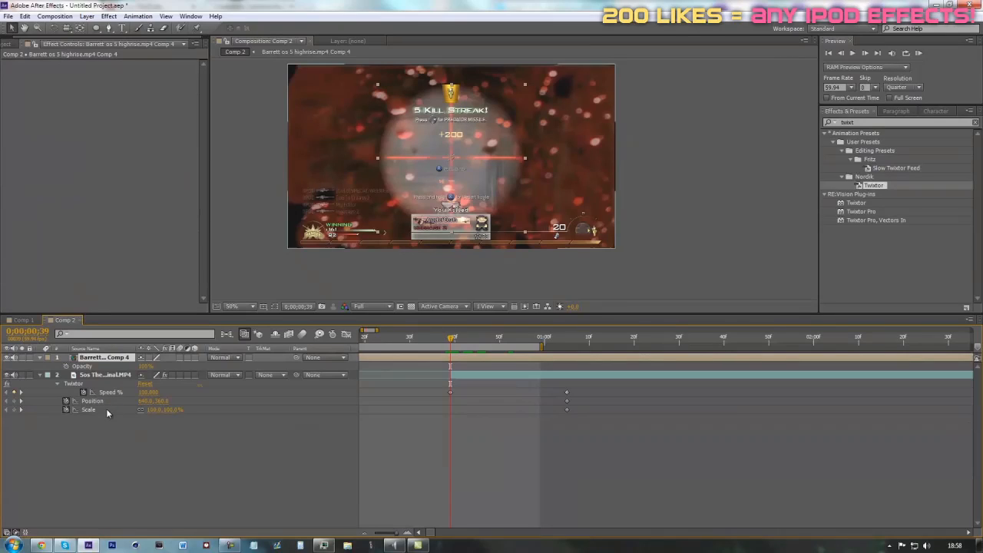
drag(144, 366, 119, 367)
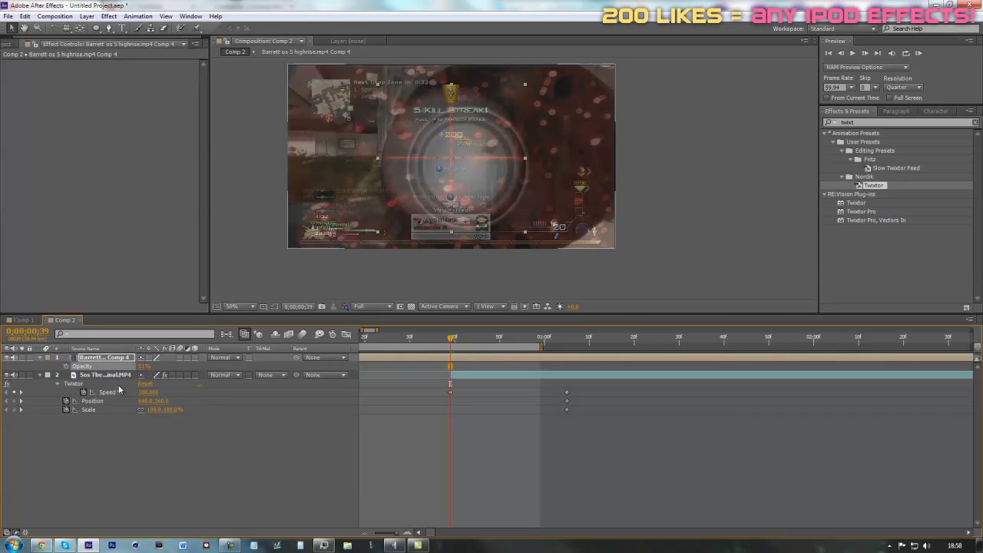
click(113, 377)
drag(156, 410, 198, 423)
mouse_move(500, 202)
mouse_down()
mouse_move(466, 173)
mouse_move(497, 201)
mouse_up()
drag(143, 366, 157, 367)
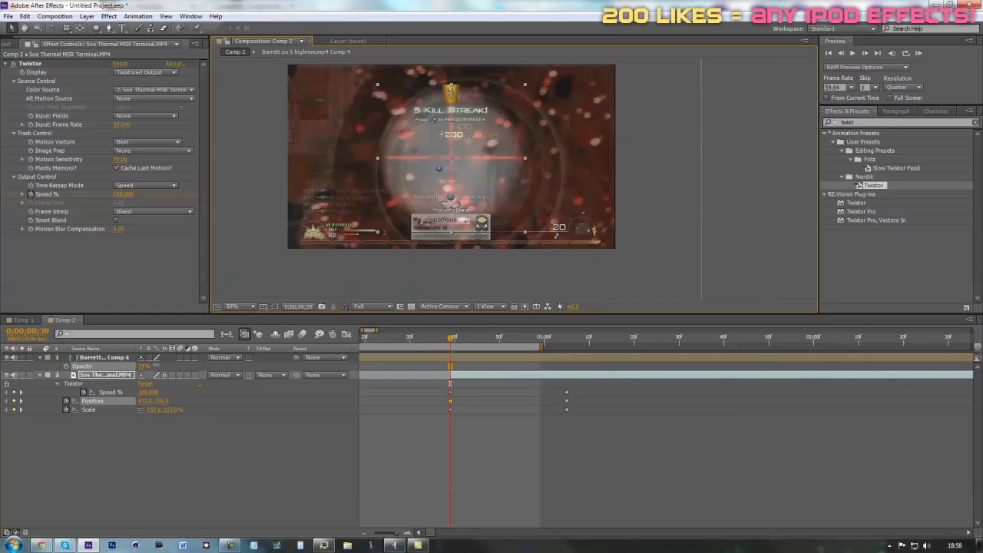
click(107, 374)
drag(555, 188, 542, 166)
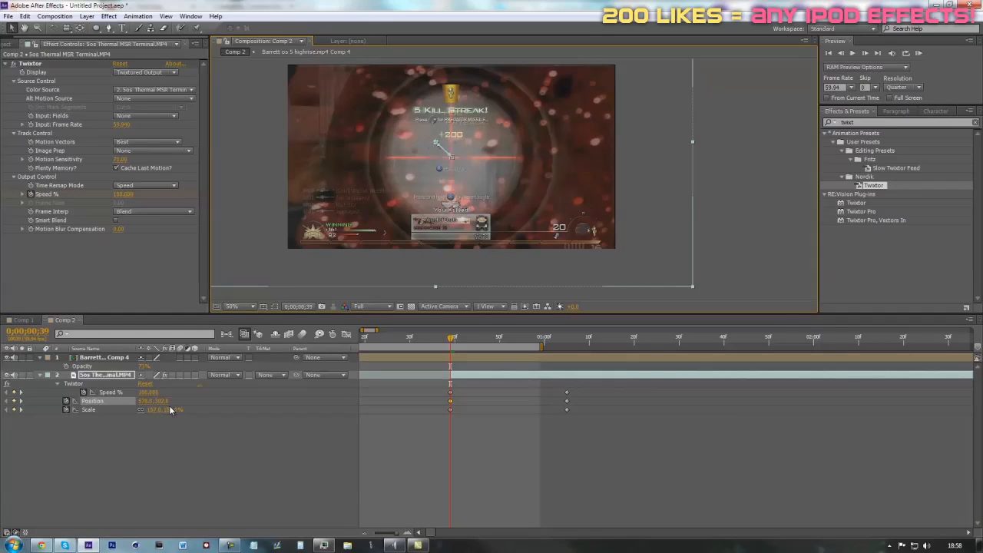
Step: Check the Terminal clip's scope-out with the Barrett layer hidden, then show that layer again and restore its opacity to 100%
drag(453, 341, 476, 364)
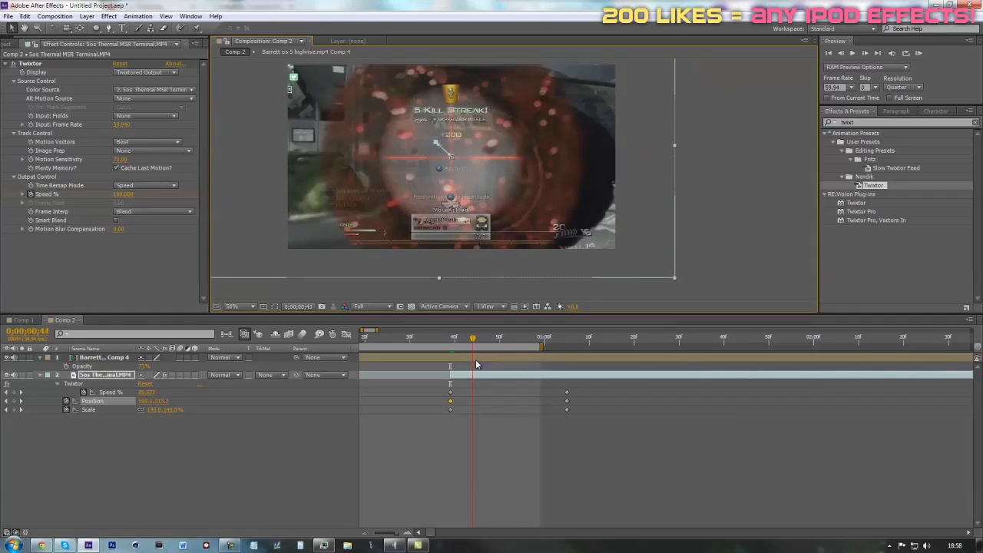
click(7, 359)
drag(454, 340, 448, 432)
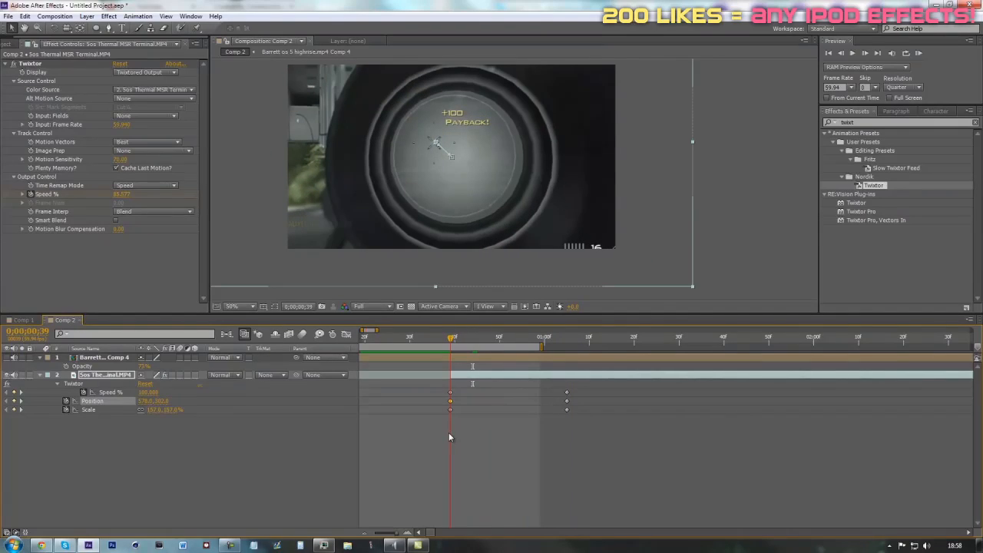
click(8, 358)
click(460, 357)
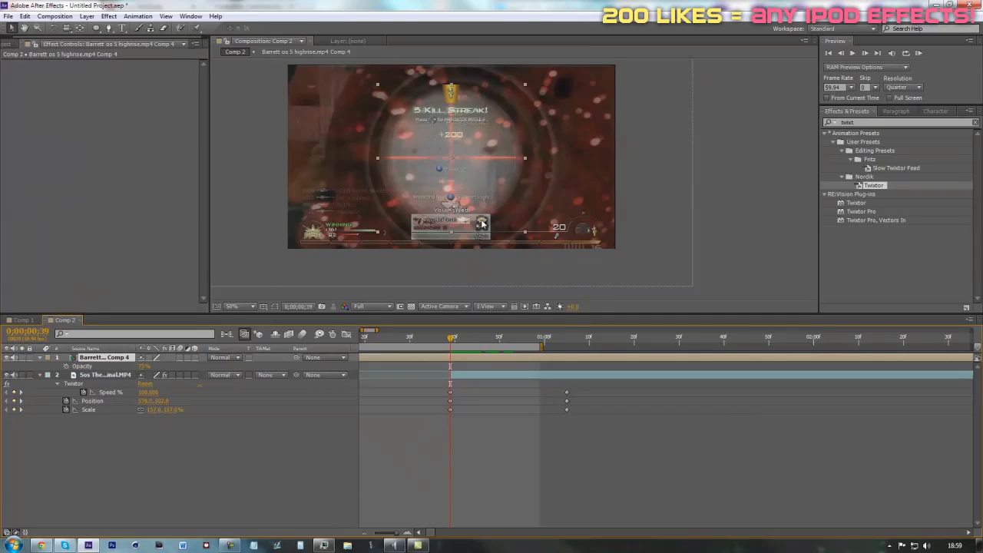
scroll(605, 238, down, 1)
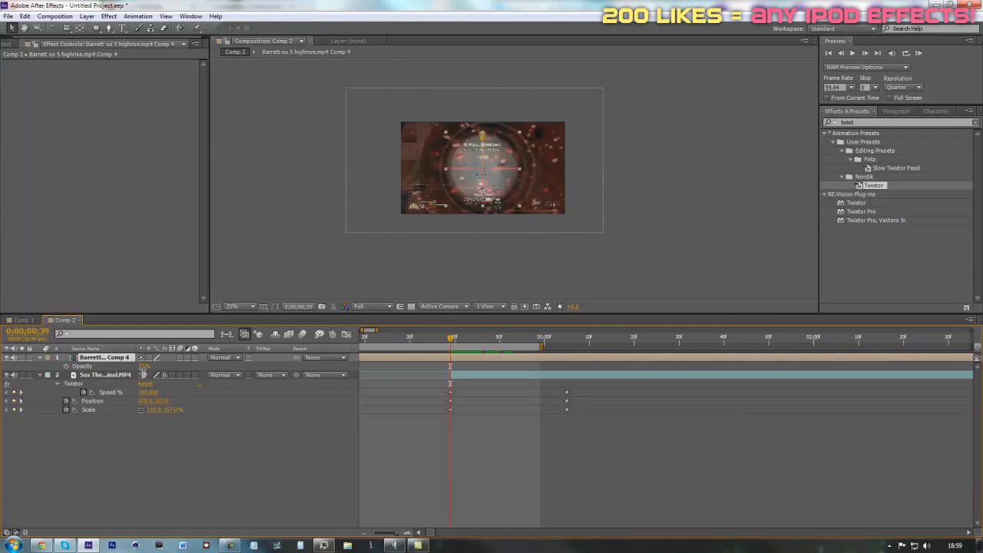
drag(144, 367, 164, 373)
click(588, 477)
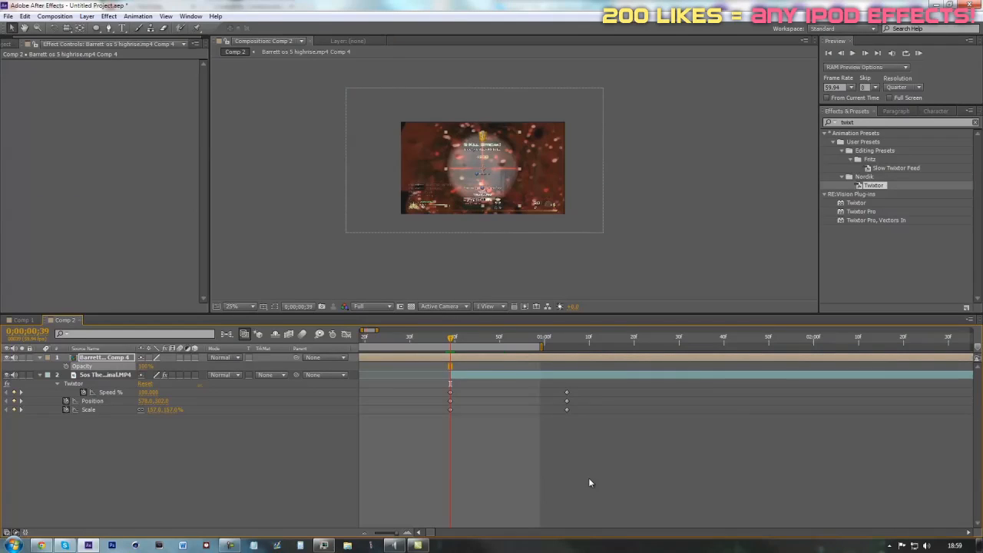
Step: Keyframe the Barrett layer's Position and Scale at 0;00;00;39 and 0;00;01;05, aligned with the Terminal clip's keyframes
click(99, 359)
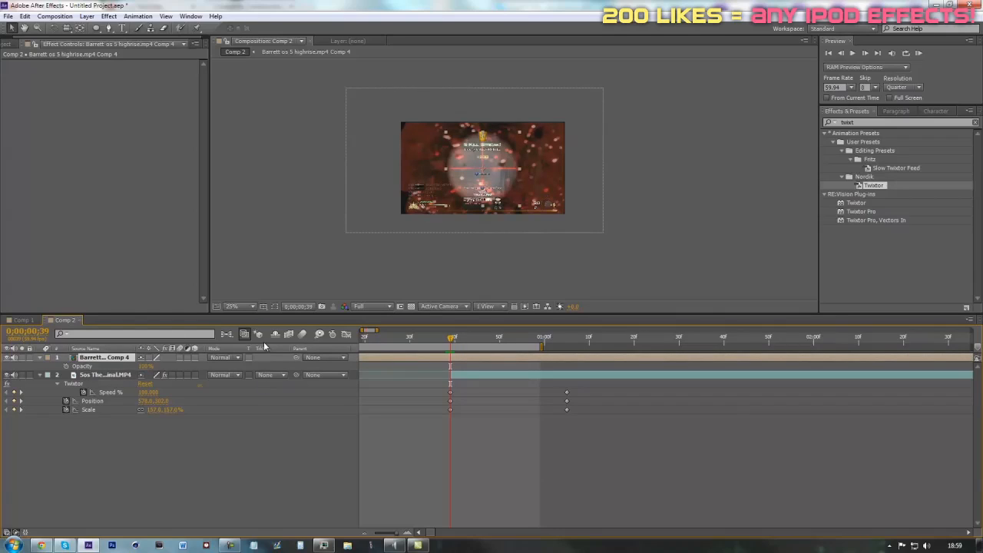
key(shift+p)
key(shift+s)
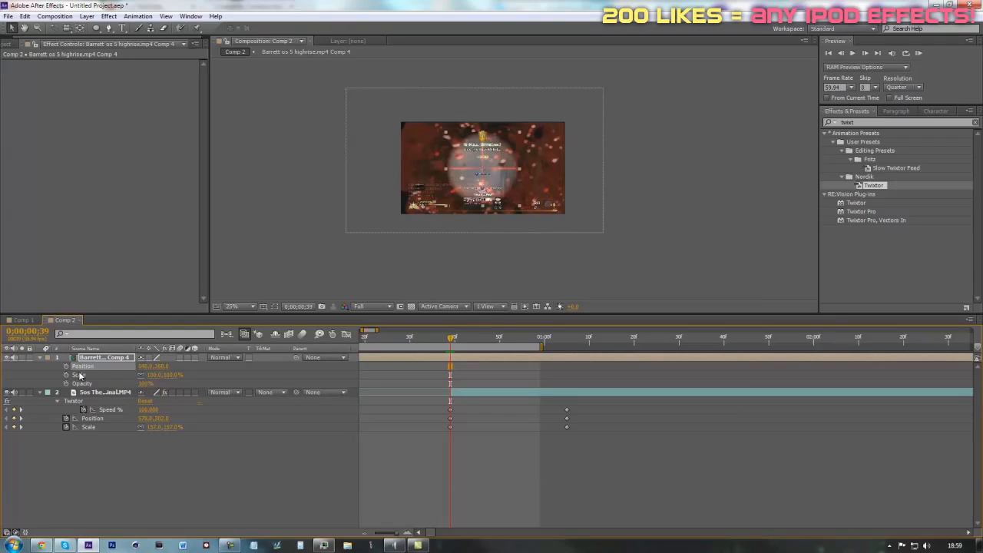
click(304, 445)
click(66, 365)
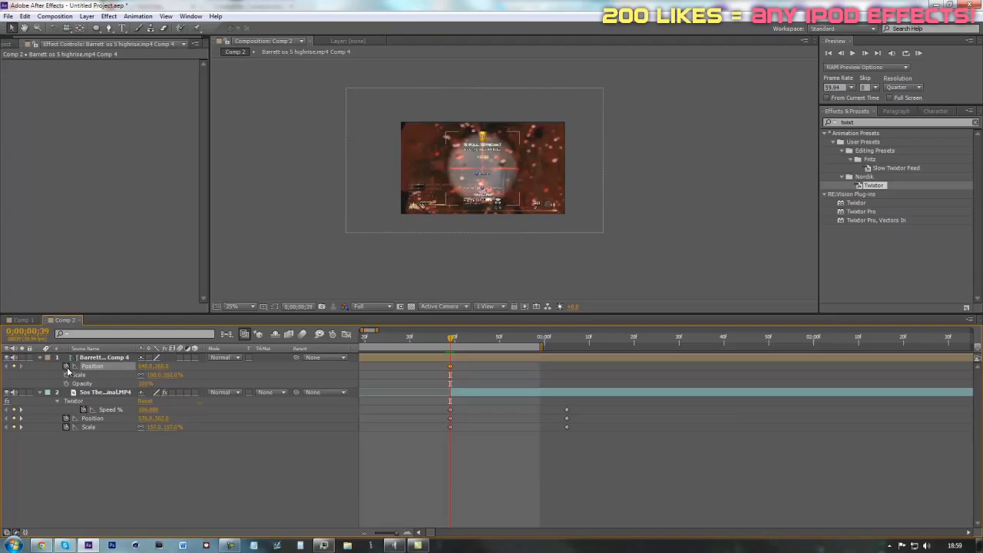
click(66, 375)
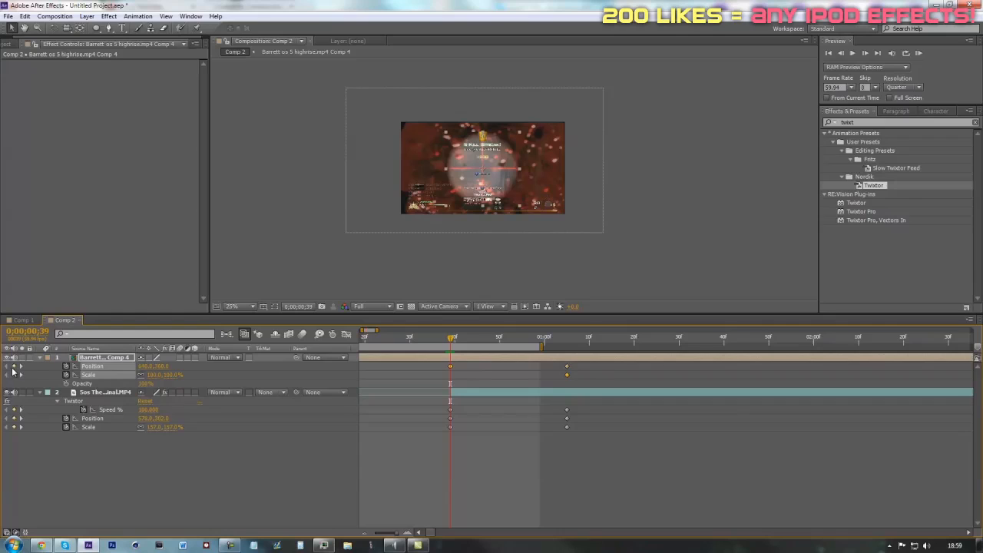
drag(466, 338, 572, 348)
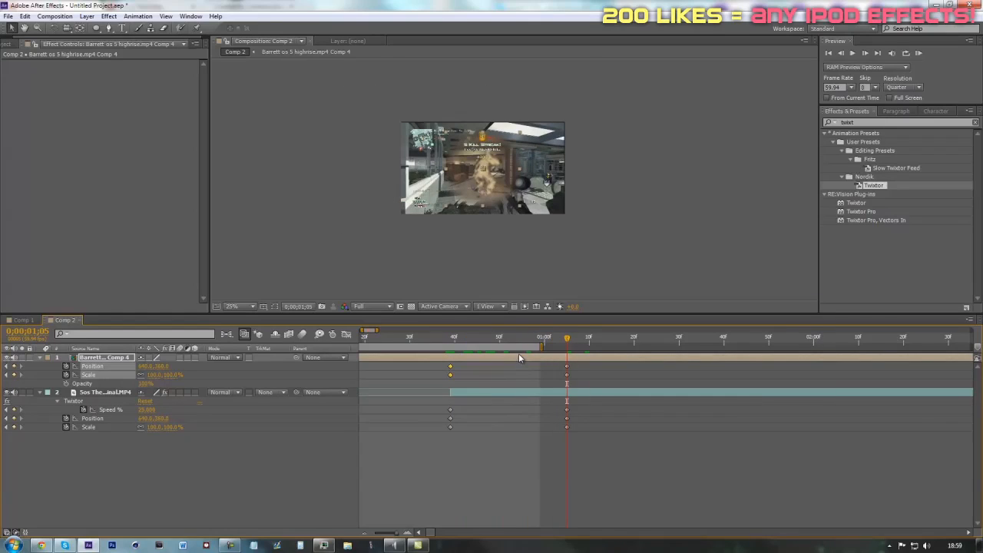
key(u)
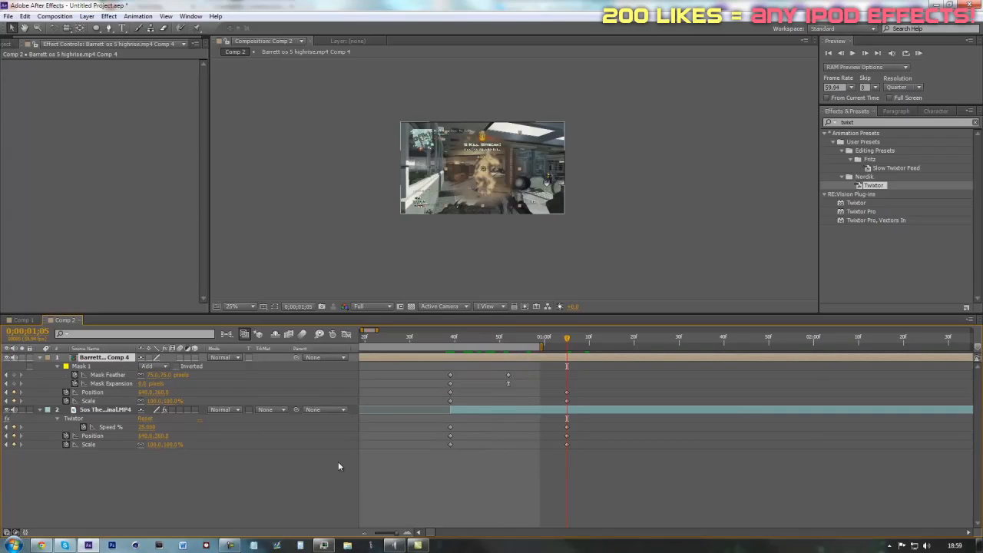
Step: Inside the Barrett precomp, set the clip's second Twixtor Speed keyframe at 0;00;09;43 to 15%
click(361, 533)
click(361, 533)
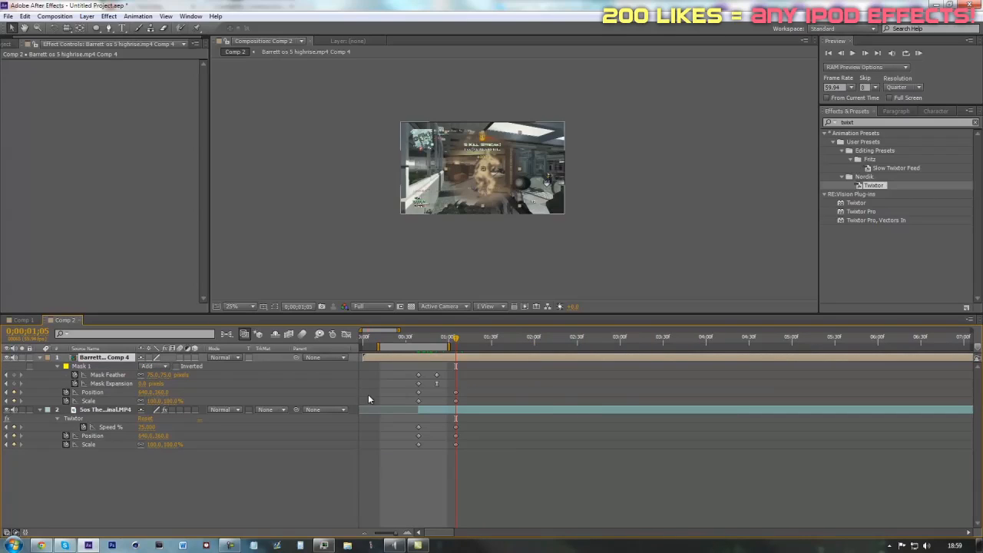
double_click(400, 356)
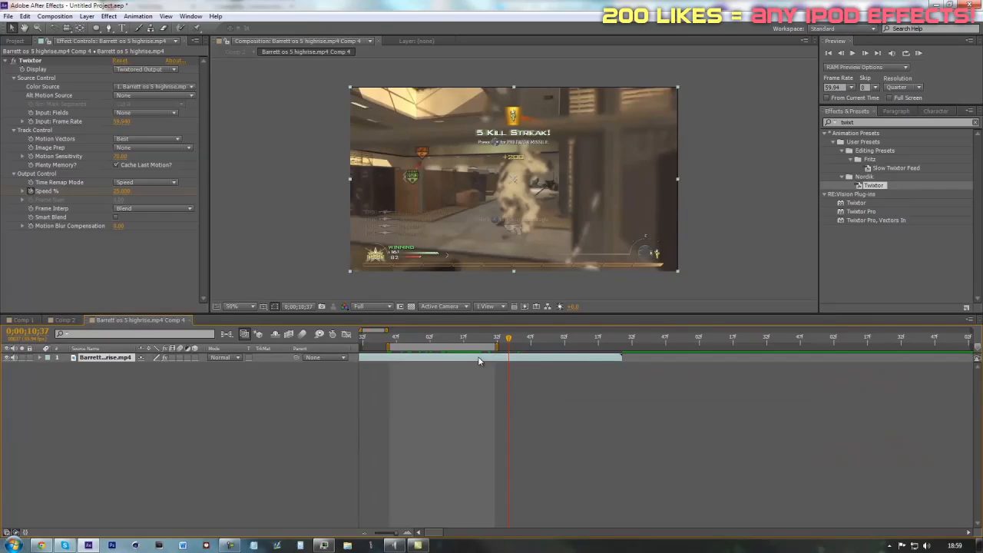
key(u)
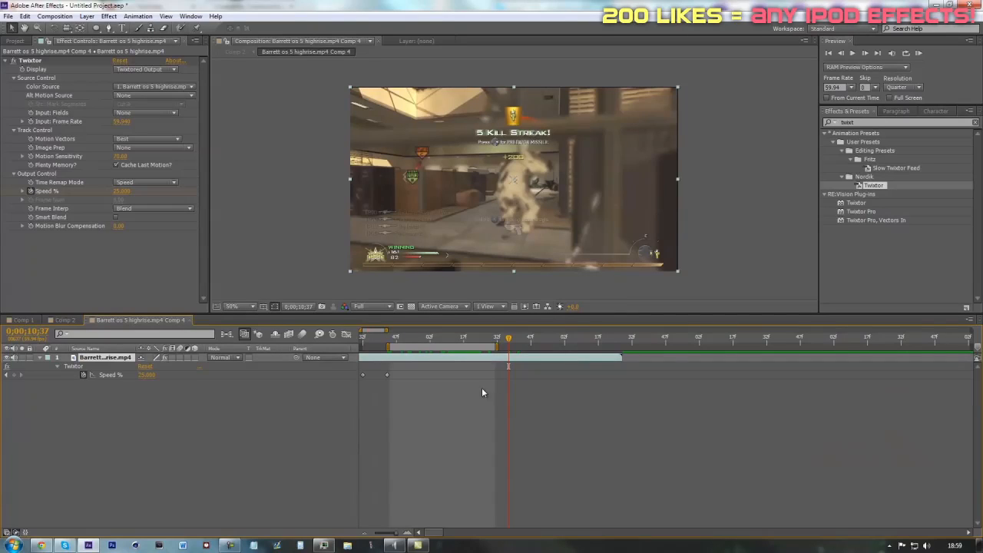
click(388, 337)
click(146, 375)
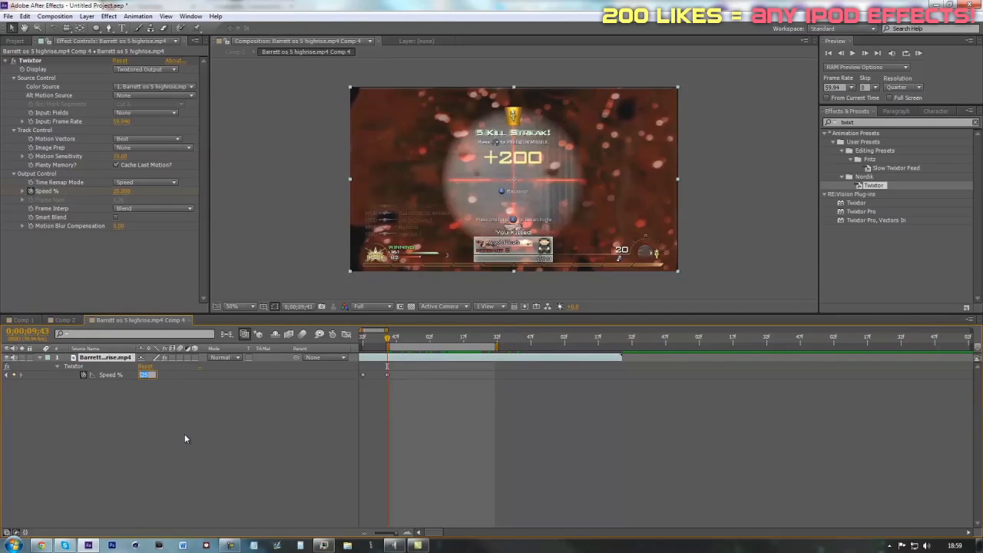
text(15)
key(Return)
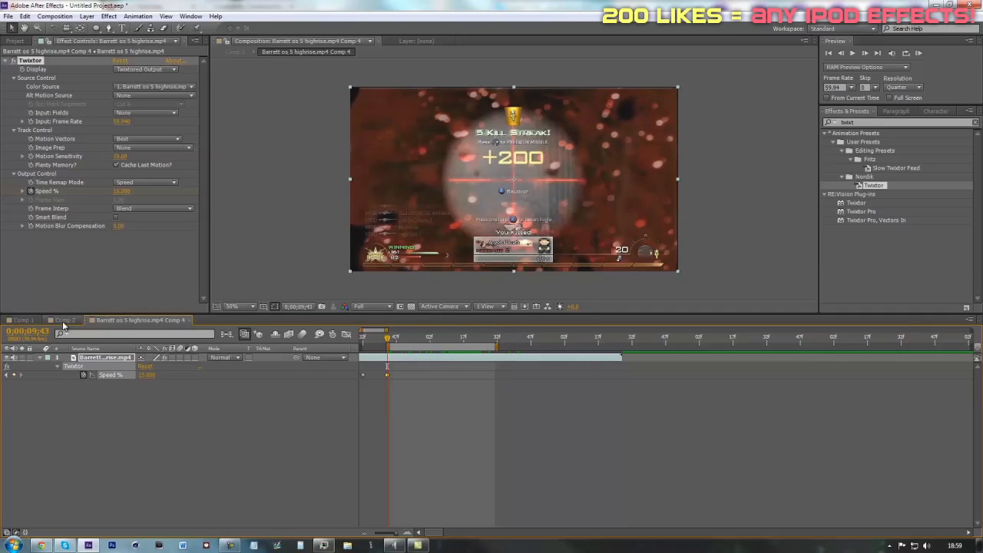
Step: In Comp 2 at 0;00;01;05, shrink the Barrett layer to 14% Scale and move it over the Terminal rifle's scope
click(64, 320)
drag(411, 338, 454, 336)
click(409, 532)
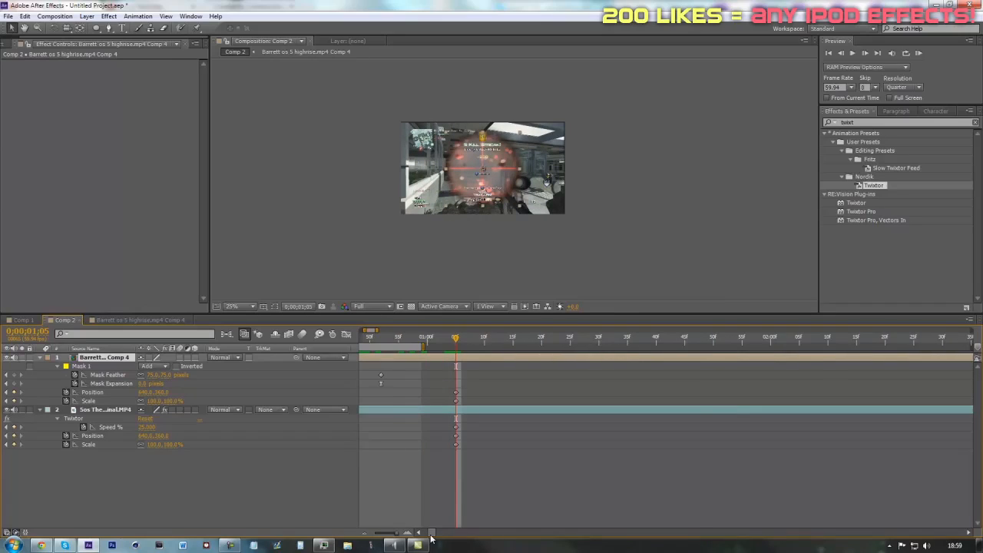
click(408, 532)
drag(735, 341, 581, 426)
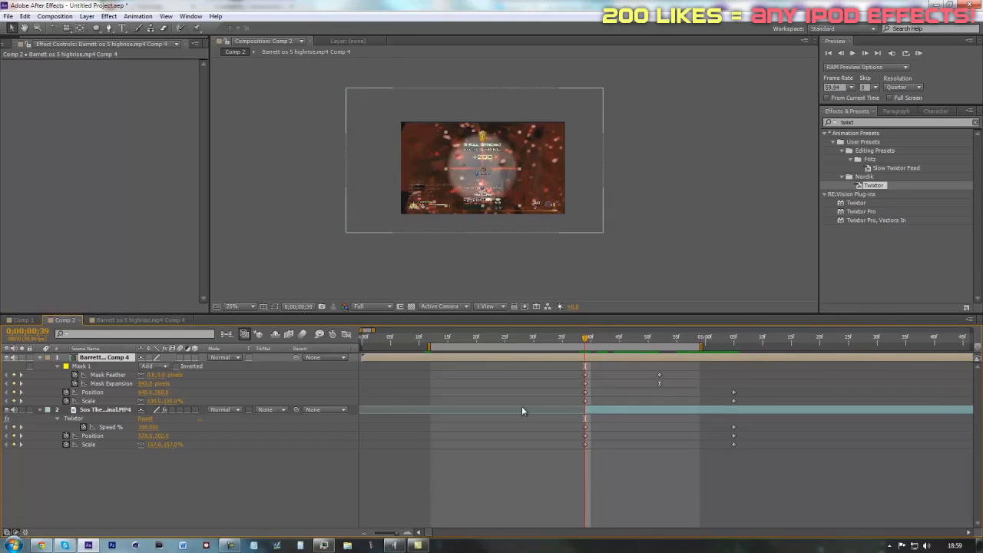
click(89, 401)
drag(603, 341, 734, 341)
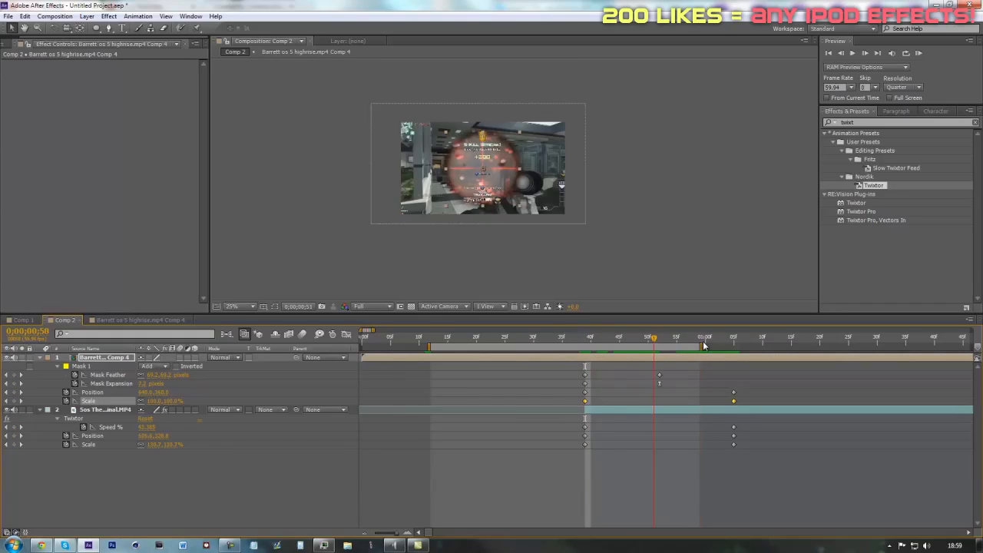
click(754, 383)
key(period)
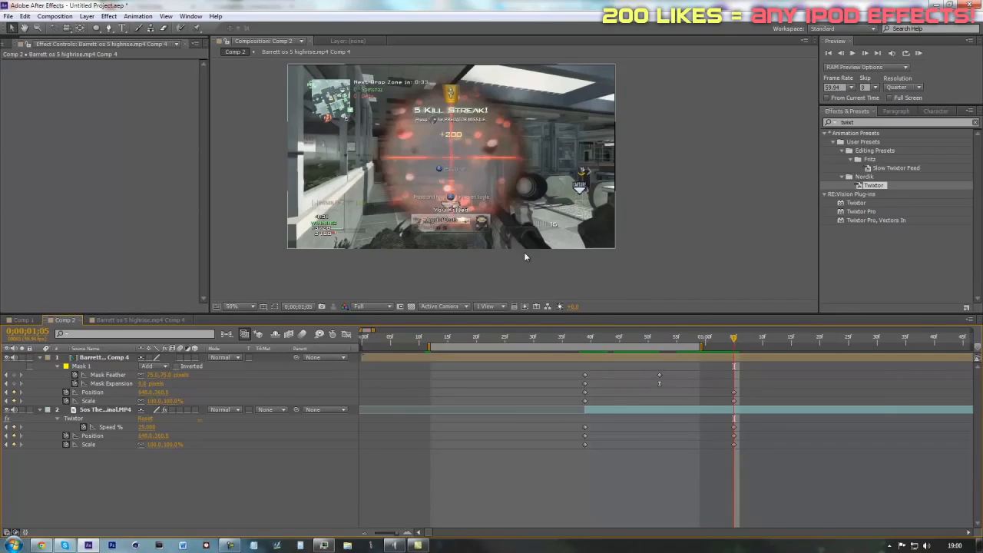
drag(176, 401, 142, 401)
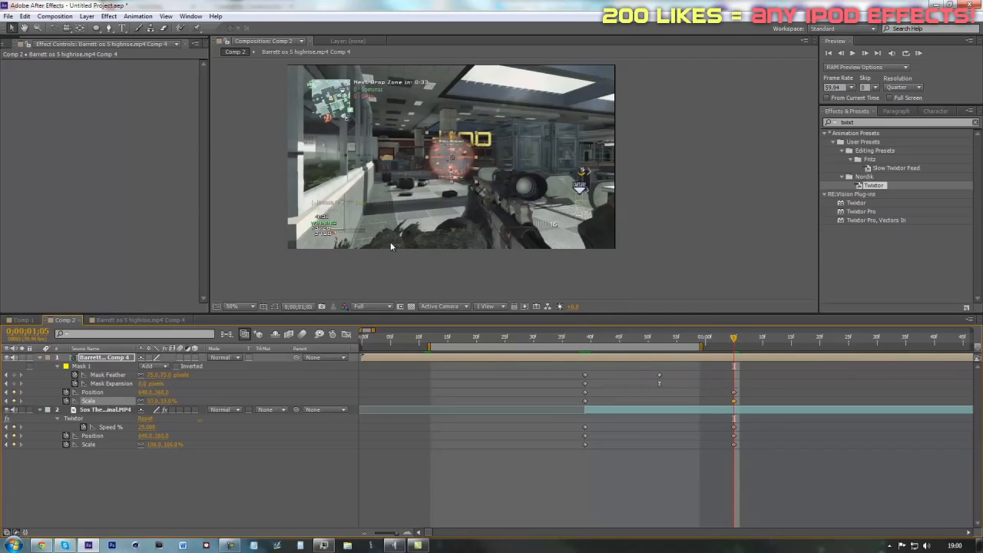
key(period)
drag(412, 157, 567, 220)
drag(151, 401, 141, 401)
scroll(619, 241, up, 2)
drag(621, 215, 591, 194)
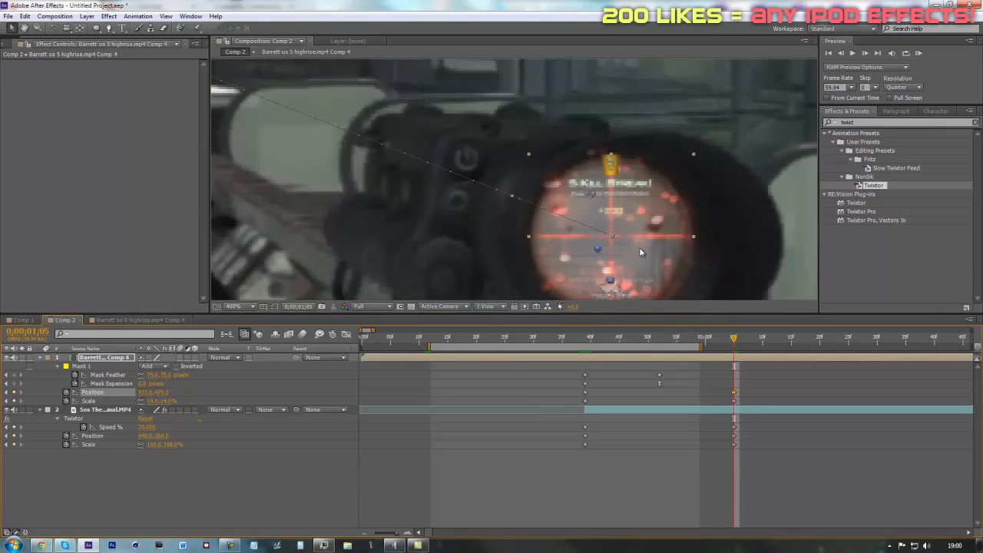
Step: Refine the Barrett layer's fit inside the rifle scope at 0;00;01;05 with 12% Scale and Position about 927, 475
scroll(644, 244, down, 1)
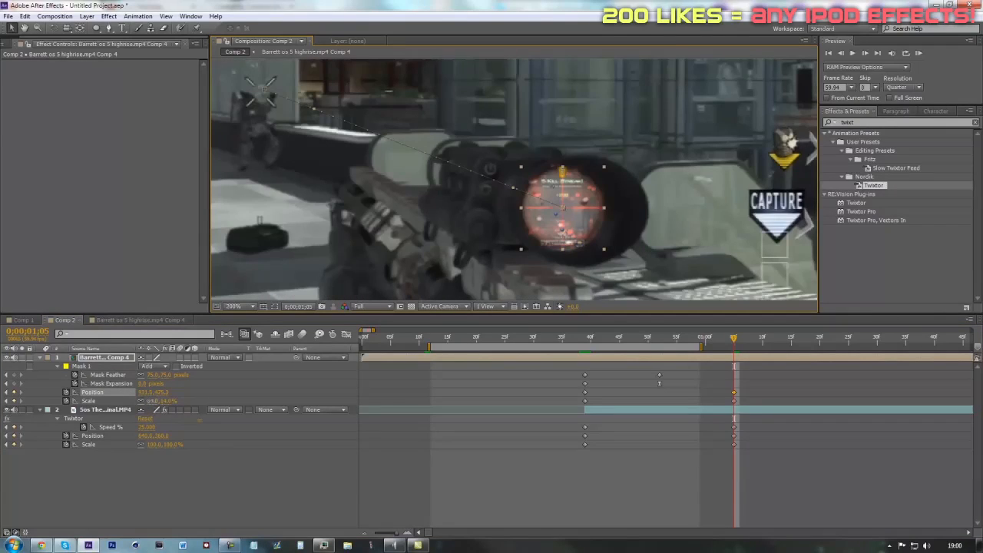
drag(153, 400, 146, 400)
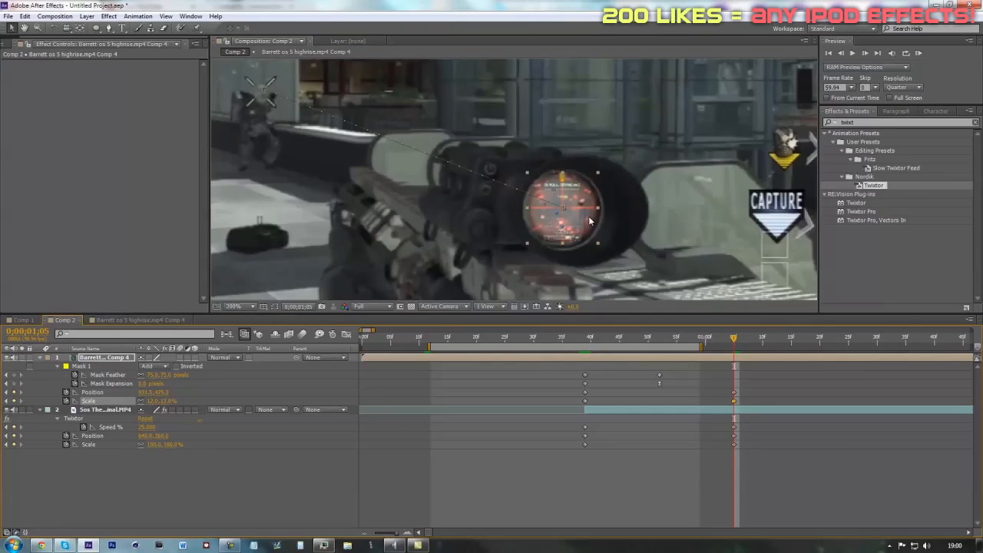
drag(581, 225, 576, 225)
scroll(593, 222, down, 1)
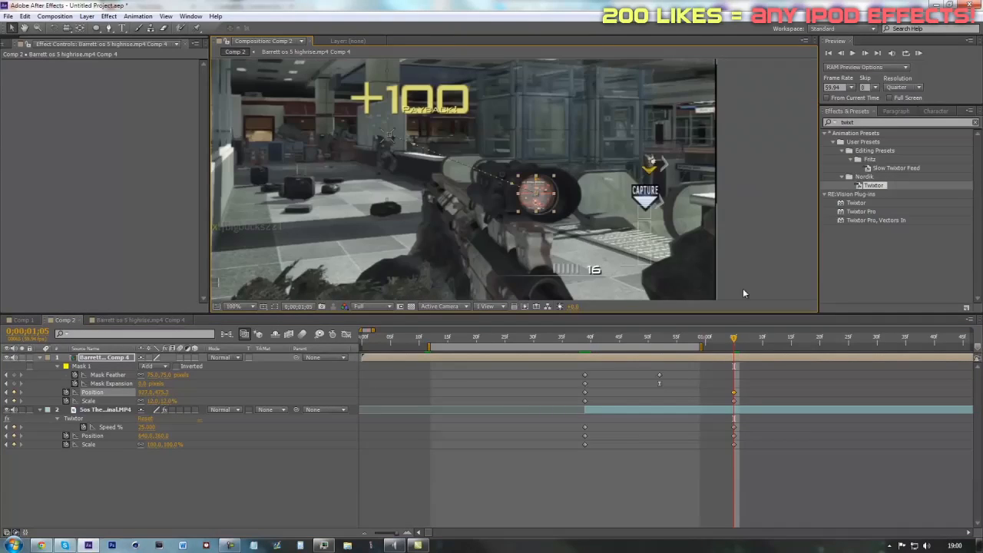
click(760, 376)
scroll(580, 188, down, 1)
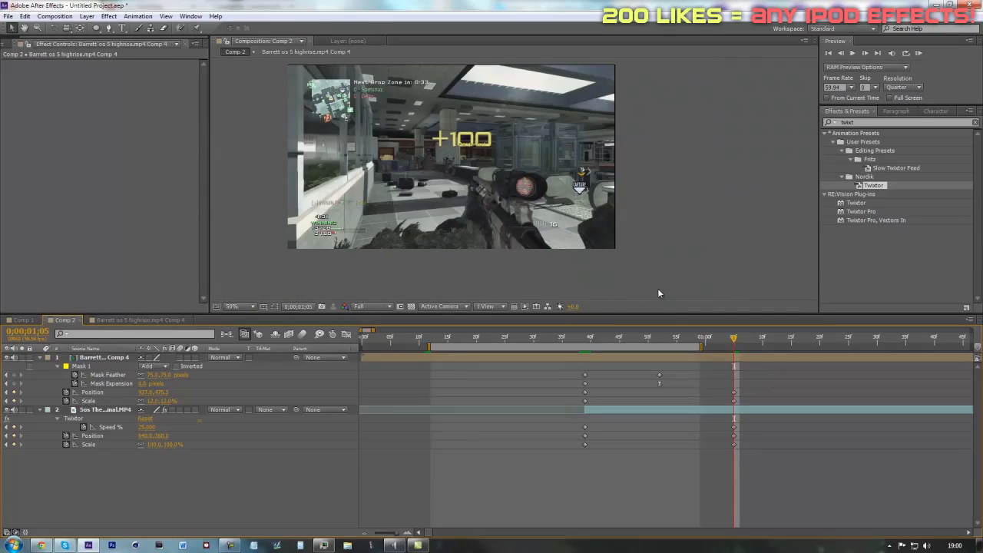
Step: At 0;00;00;47, keyframe the Barrett layer's Position and Scale to follow the Terminal scope, lowering its opacity to see the scope beneath
drag(635, 346, 579, 394)
click(603, 339)
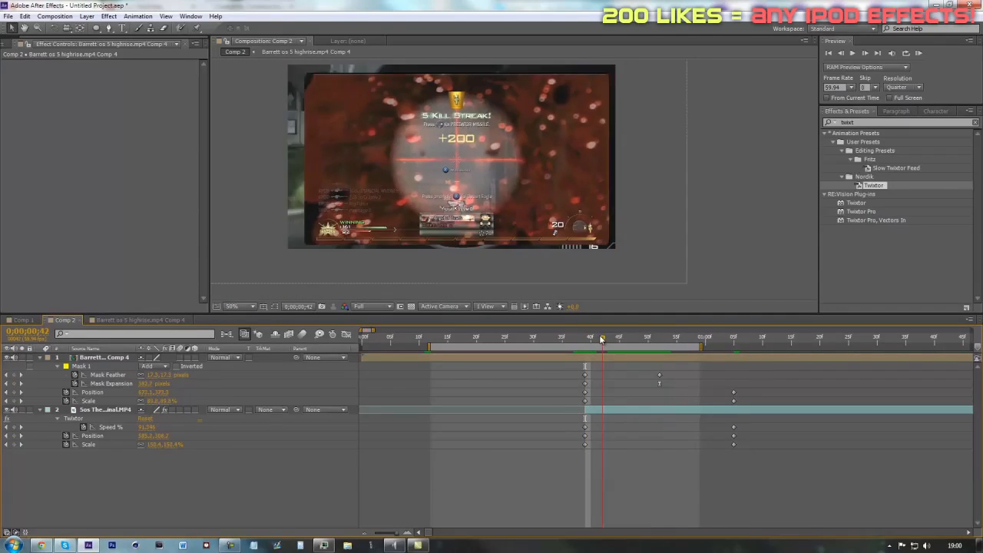
drag(604, 339, 655, 361)
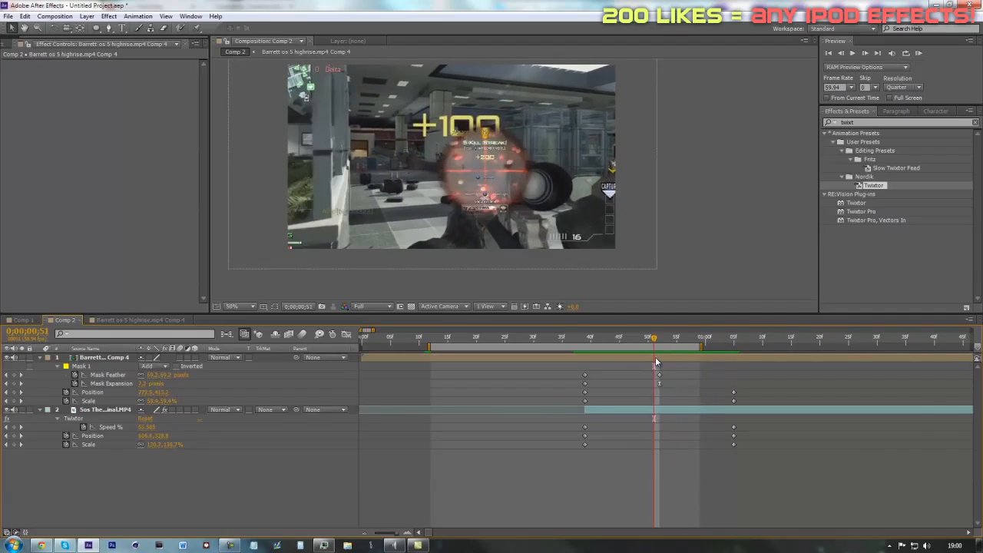
click(658, 334)
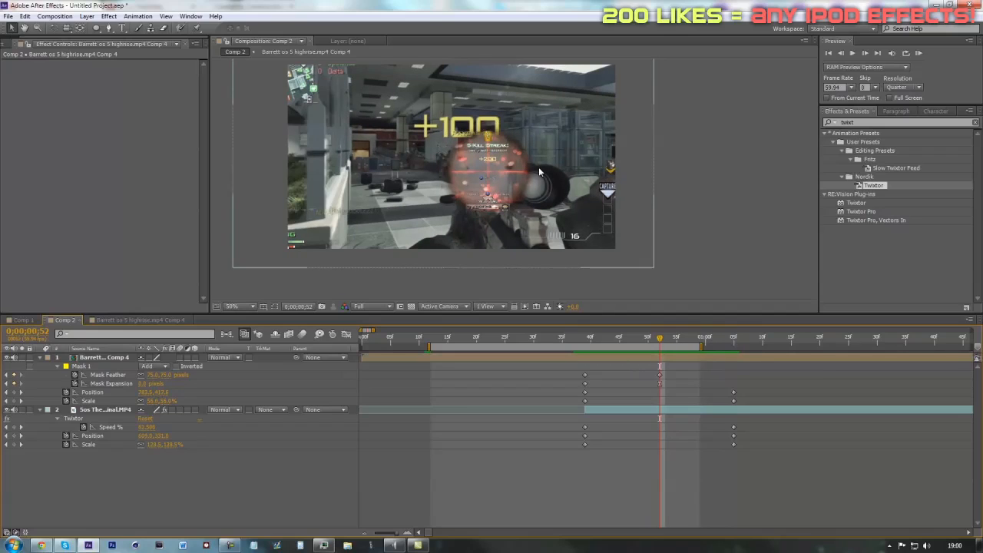
scroll(539, 168, up, 1)
scroll(539, 168, down, 1)
scroll(369, 278, up, 1)
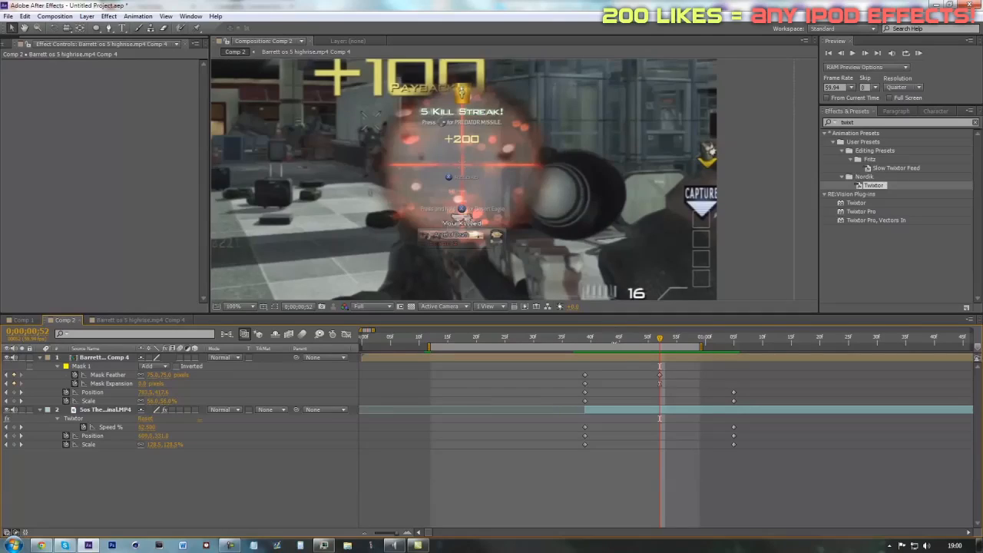
drag(628, 339, 631, 343)
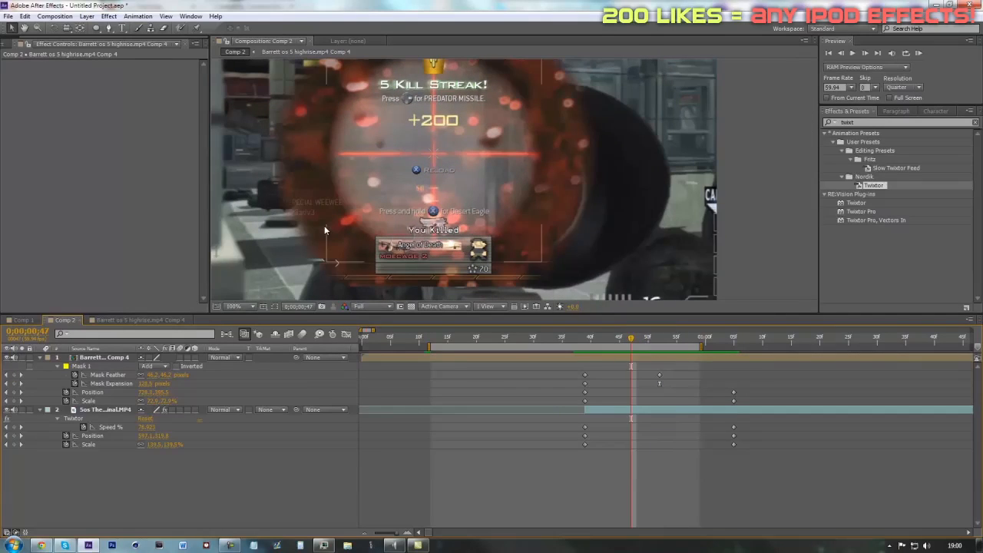
drag(158, 395, 213, 399)
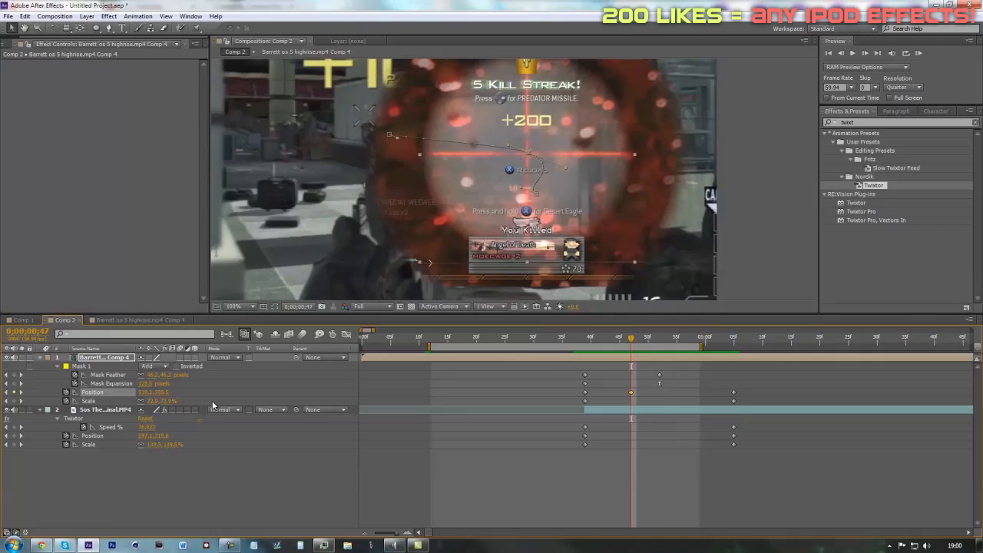
key(shift+t)
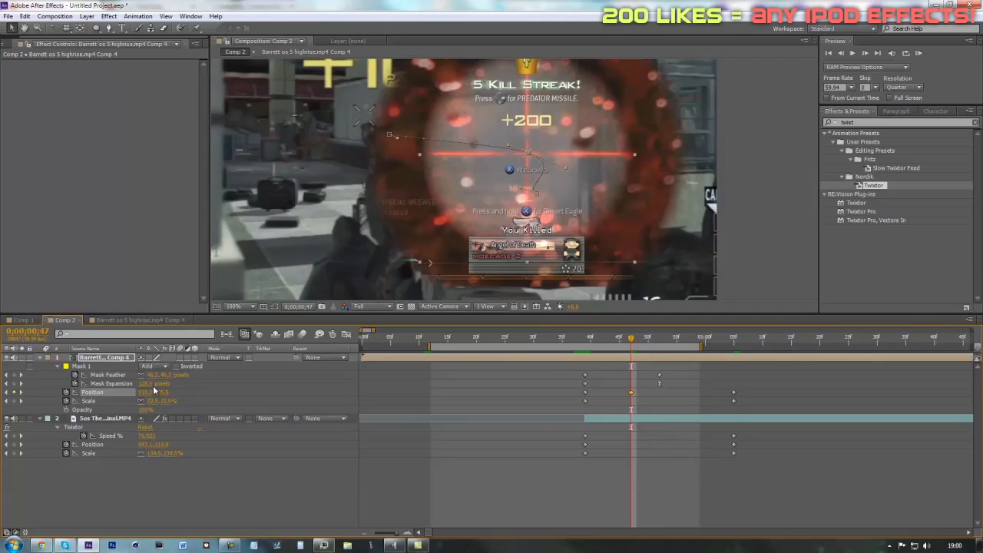
mouse_move(150, 411)
mouse_down()
mouse_move(122, 413)
mouse_move(192, 386)
mouse_move(144, 396)
mouse_move(151, 406)
mouse_up()
scroll(625, 284, down, 2)
Step: Add Barrett Position and Scale keyframes matching the Terminal scope at 0;00;00;43 and, with about 17% Scale, at 0;00;00;54
drag(631, 337, 608, 357)
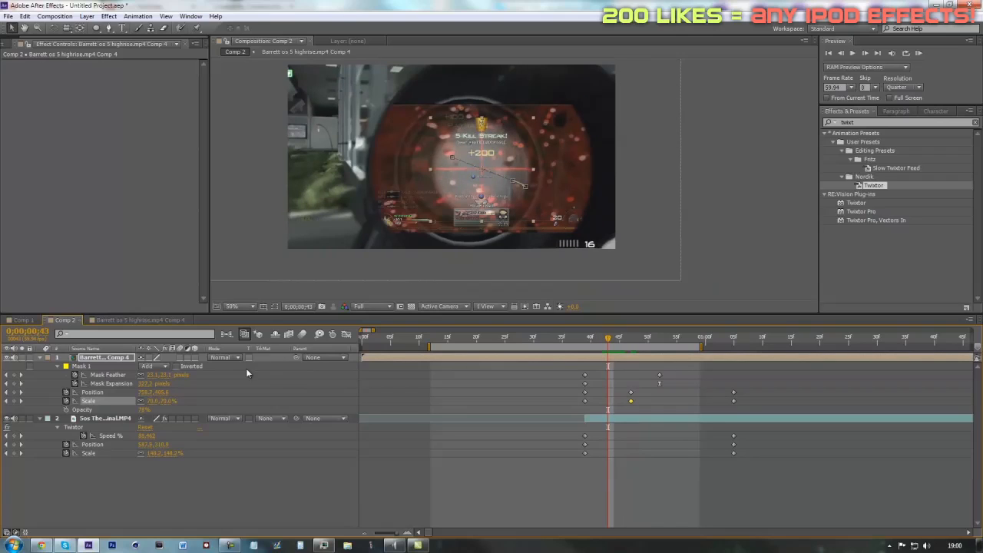
mouse_move(156, 401)
mouse_down()
mouse_move(134, 393)
mouse_move(148, 400)
mouse_up()
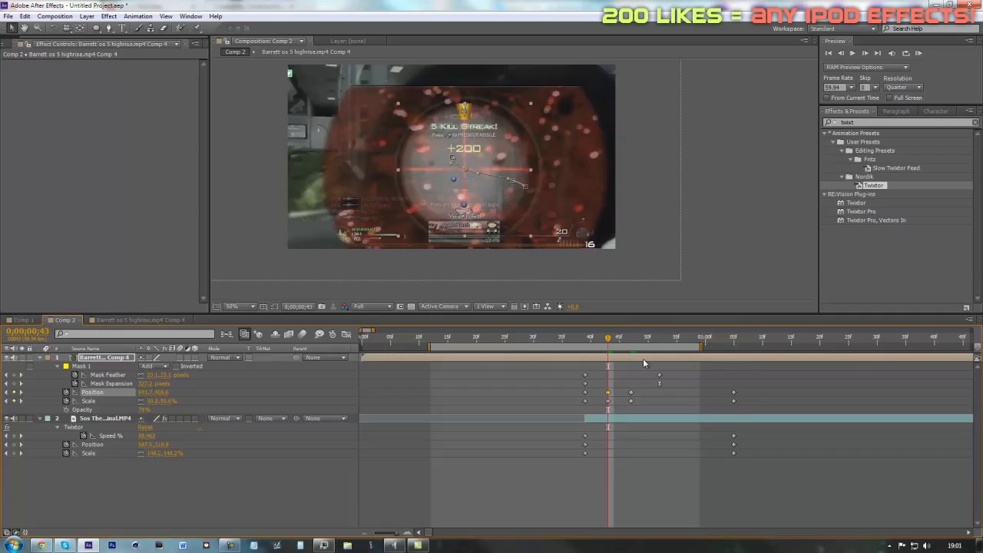
drag(607, 341, 673, 357)
scroll(631, 235, up, 3)
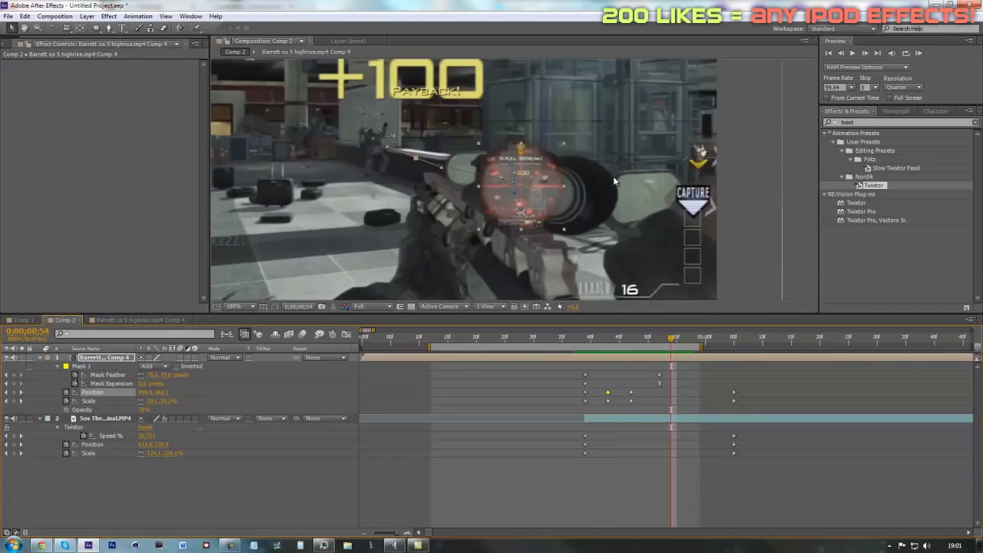
mouse_move(150, 400)
mouse_down()
mouse_move(185, 394)
mouse_move(147, 403)
mouse_move(178, 394)
mouse_move(152, 403)
mouse_move(137, 393)
mouse_up()
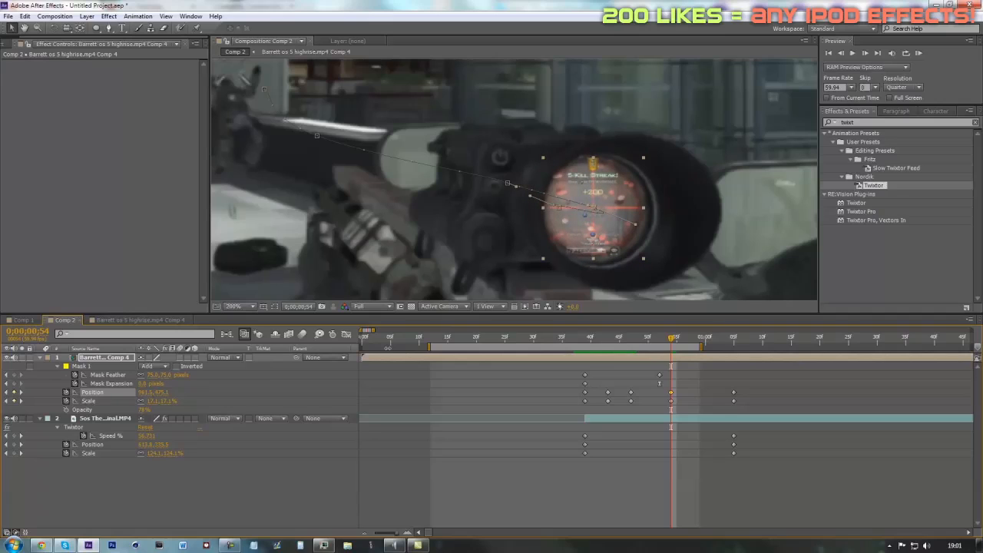
Step: Set the work area from 0;00;00;28 to 0;00;01;12 and RAM preview the scope transition
click(522, 339)
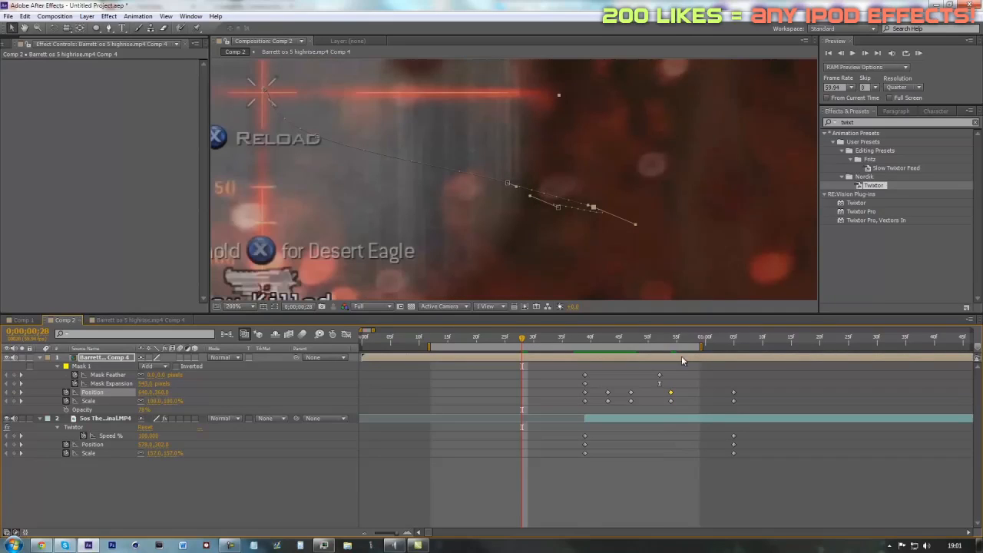
key(b)
click(759, 338)
click(774, 341)
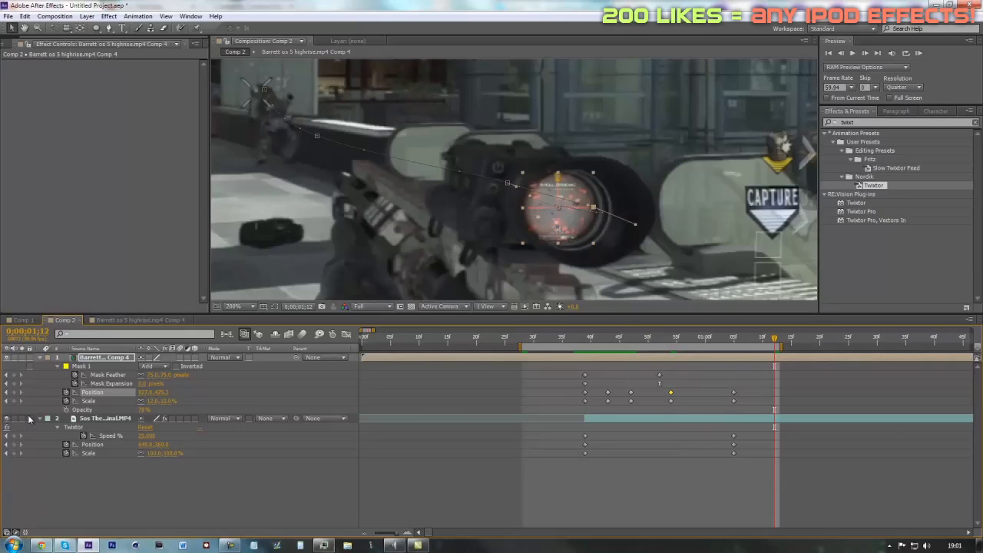
click(918, 55)
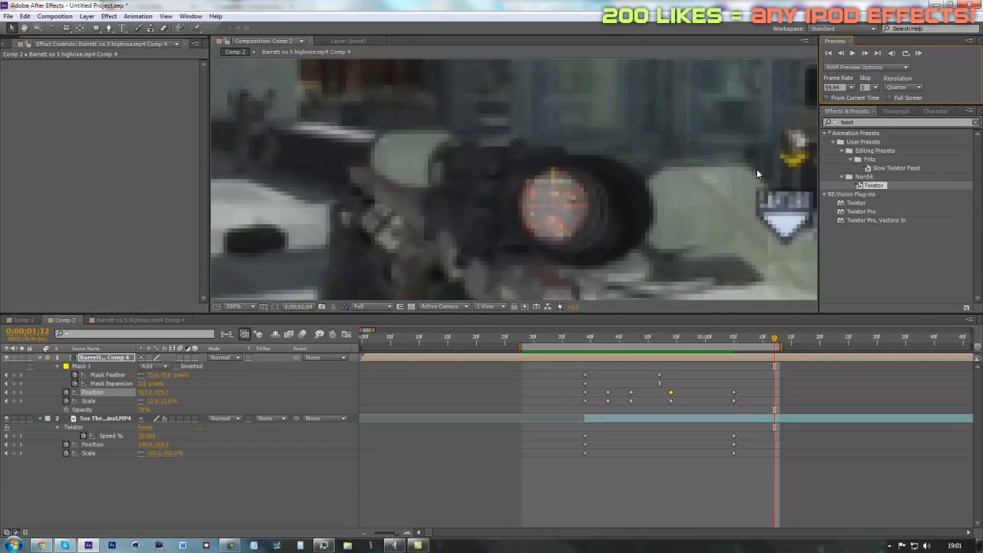
Step: Keyframe the Barrett layer's Position and Scale at 0;00;00;52 so it sits inside the Terminal rifle's scope
key(space)
scroll(717, 187, down, 1)
drag(580, 341, 660, 355)
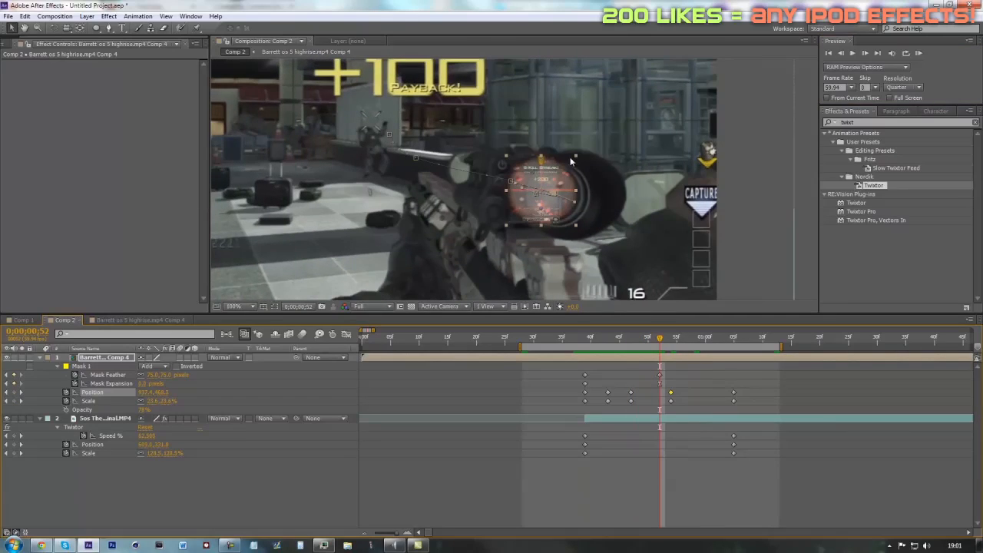
scroll(579, 184, up, 1)
drag(596, 223, 632, 232)
drag(151, 400, 145, 401)
drag(623, 243, 621, 242)
Step: At 0;00;00;48, keyframe the Barrett layer to about 34.7% Scale and Position about 918, 464 to match the scope
scroll(621, 242, down, 1)
drag(661, 339, 642, 353)
scroll(604, 219, up, 1)
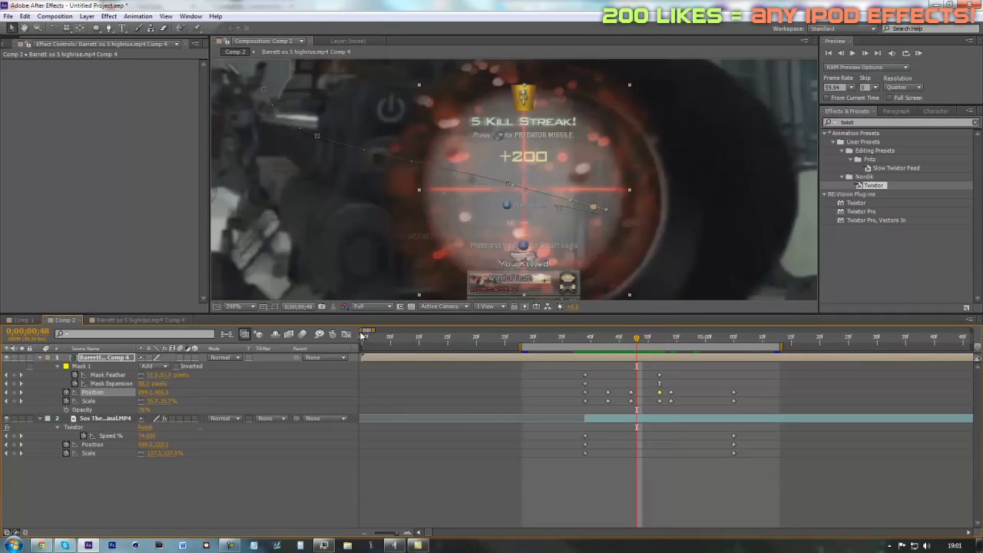
drag(155, 401, 147, 402)
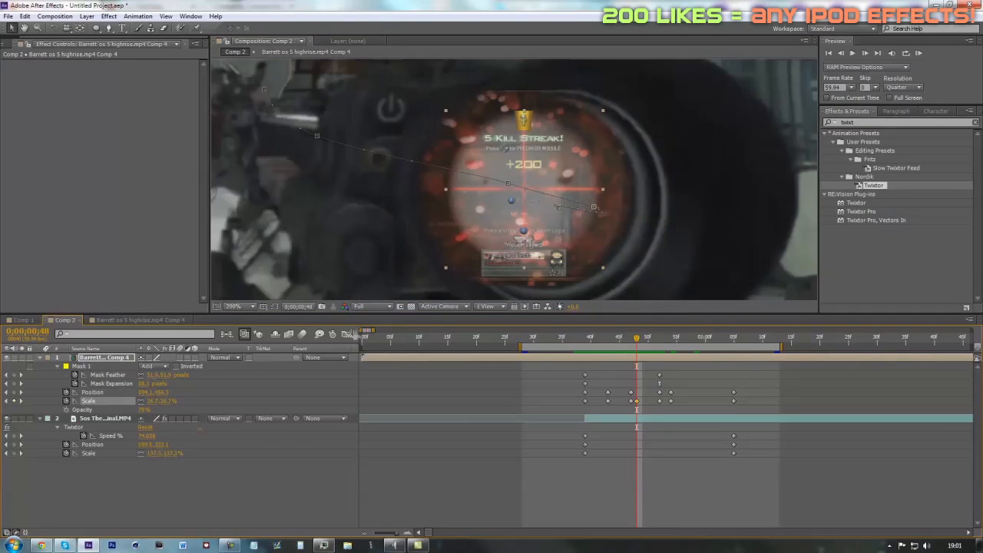
drag(517, 273, 543, 283)
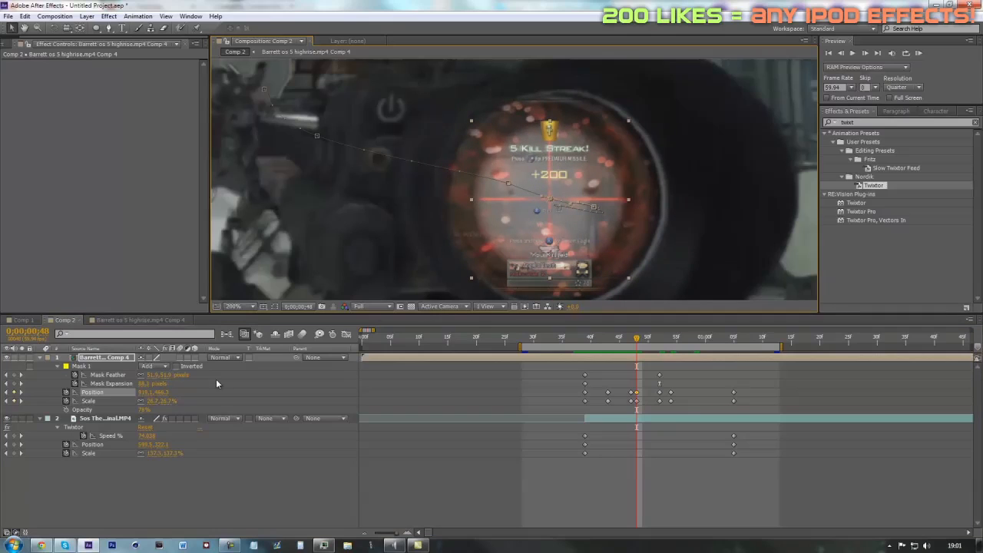
drag(147, 401, 151, 400)
drag(601, 244, 601, 241)
scroll(608, 235, down, 3)
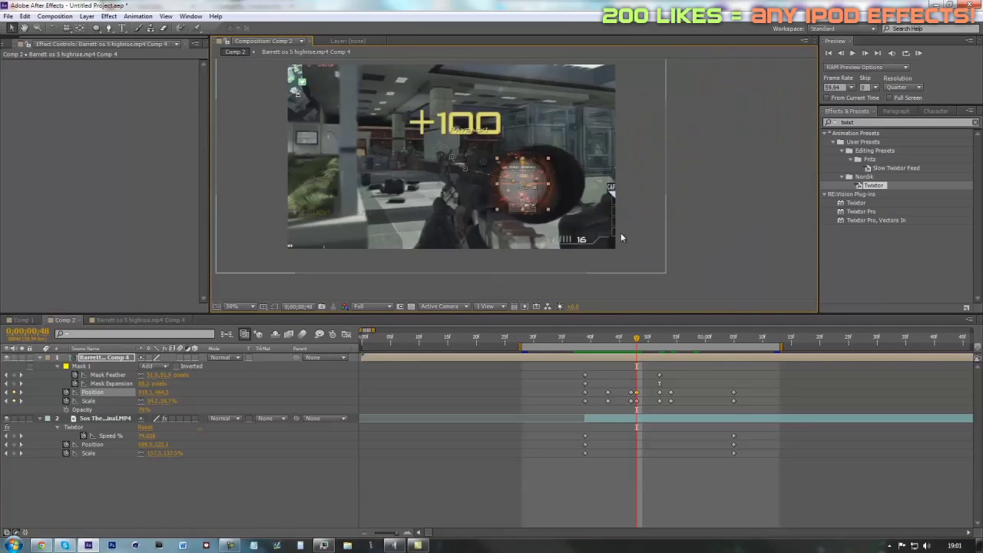
Step: Add a Barrett Position keyframe centring the layer in the scope at 0;00;00;56, and check the fit at 0;00;00;58
drag(639, 343, 683, 362)
scroll(557, 180, up, 1)
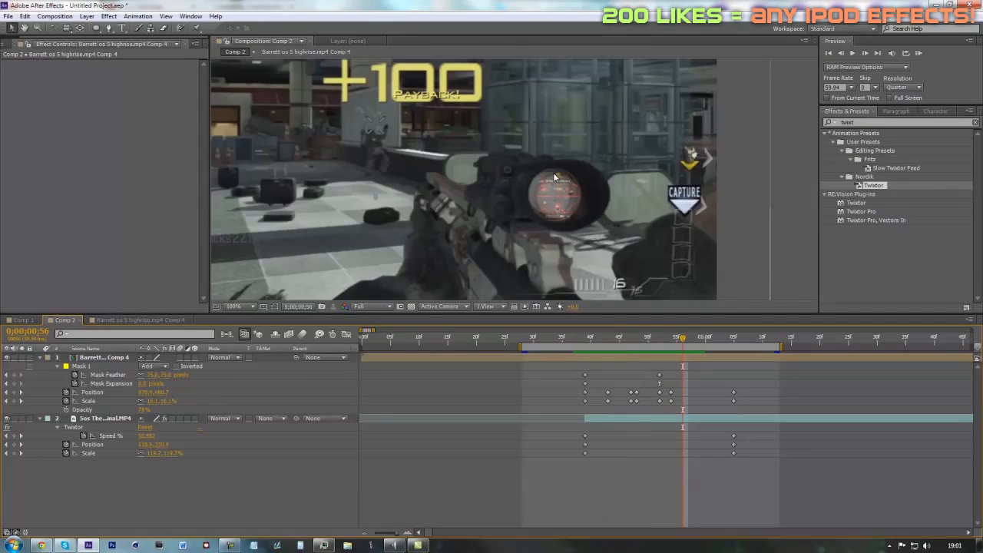
drag(564, 197, 556, 193)
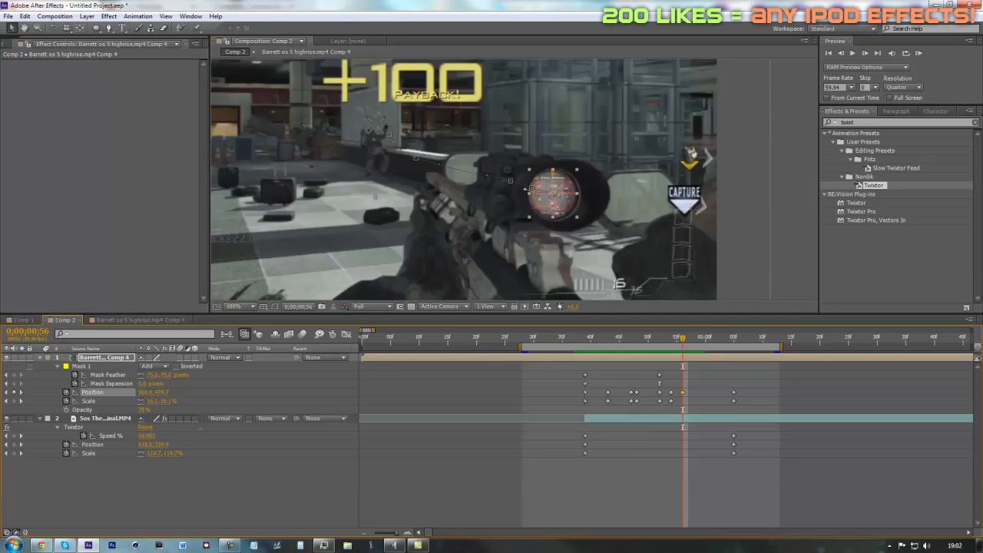
drag(680, 341, 717, 341)
click(694, 340)
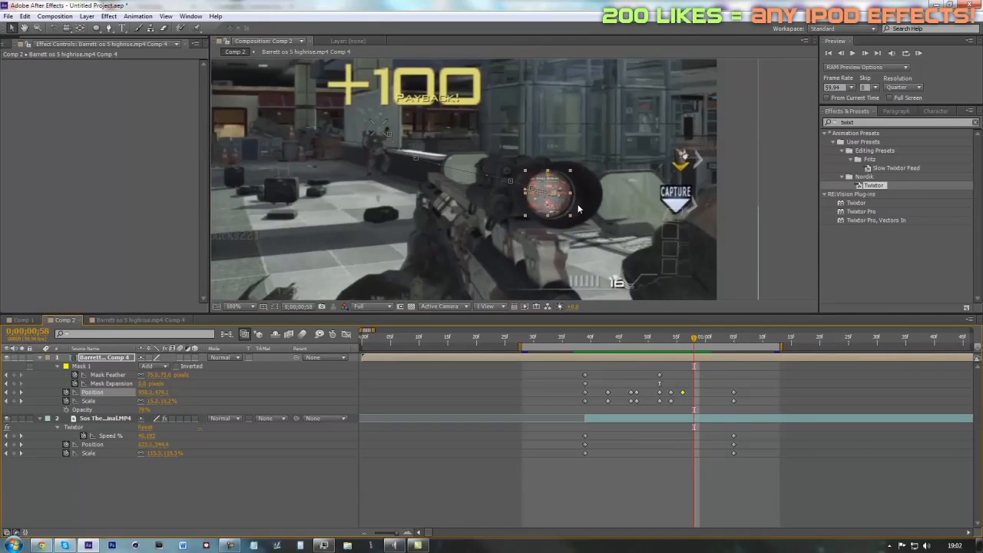
Step: Select all the Barrett layer's Position keyframes along its motion path and set their Spatial Interpolation to Linear
scroll(579, 208, up, 1)
click(264, 89)
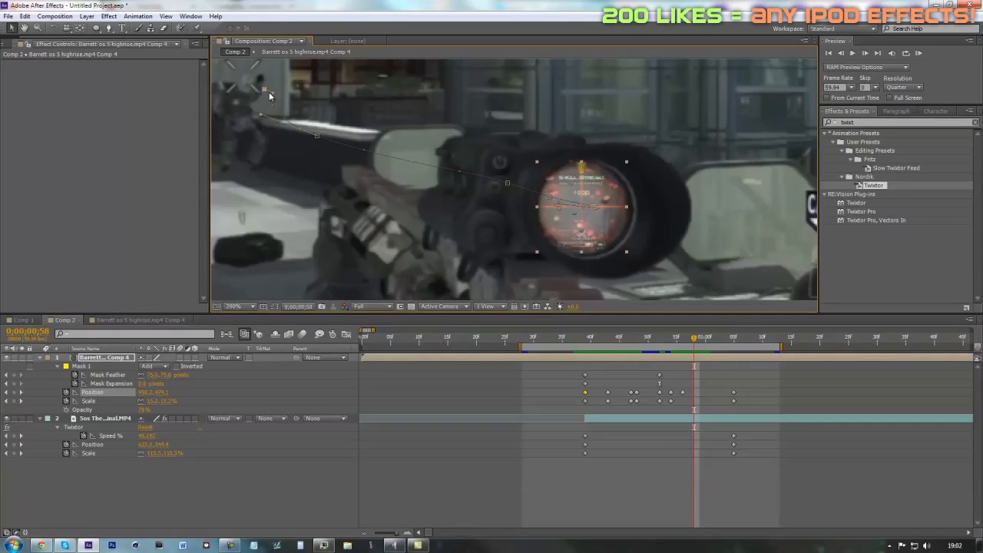
shift+click(317, 136)
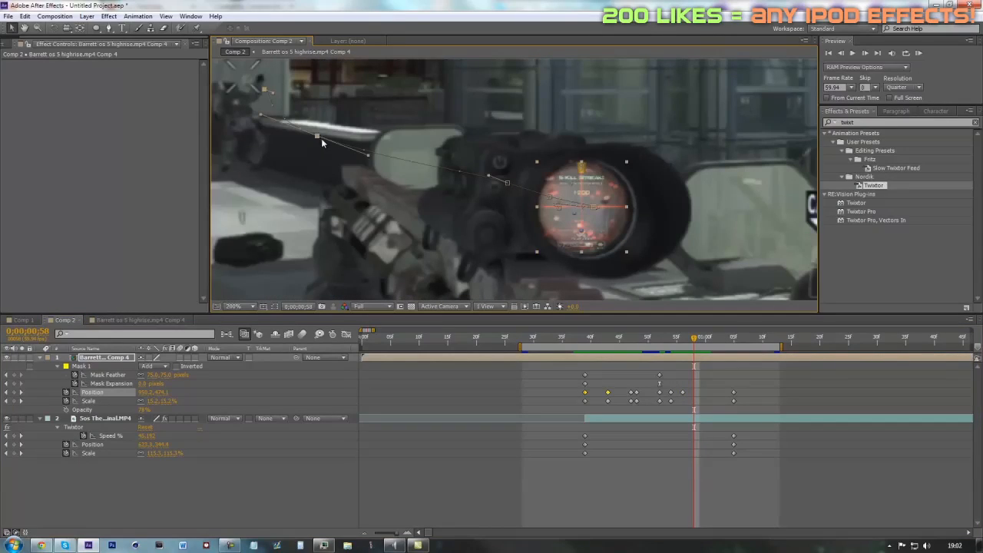
shift+click(508, 184)
key(period)
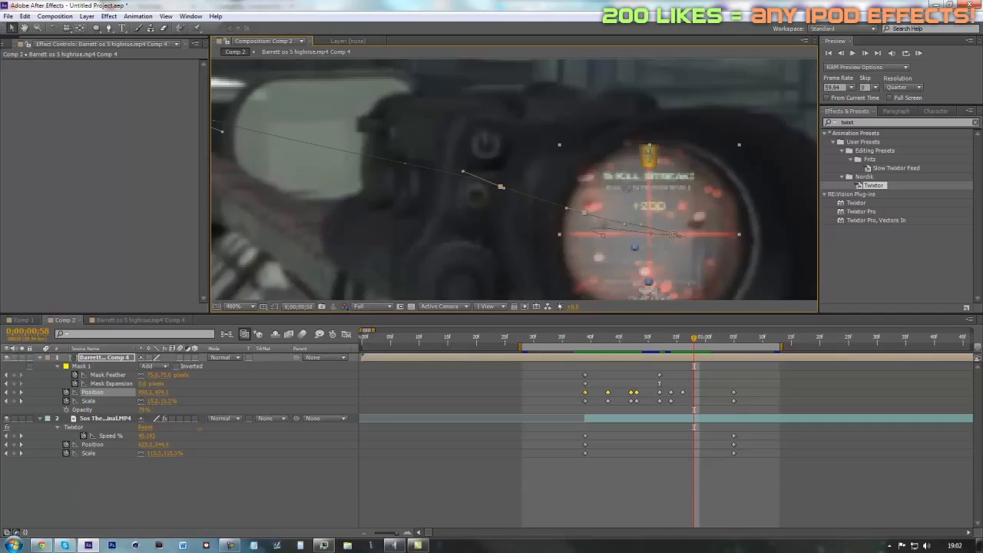
scroll(690, 241, up, 1)
key(space)
drag(667, 237, 427, 151)
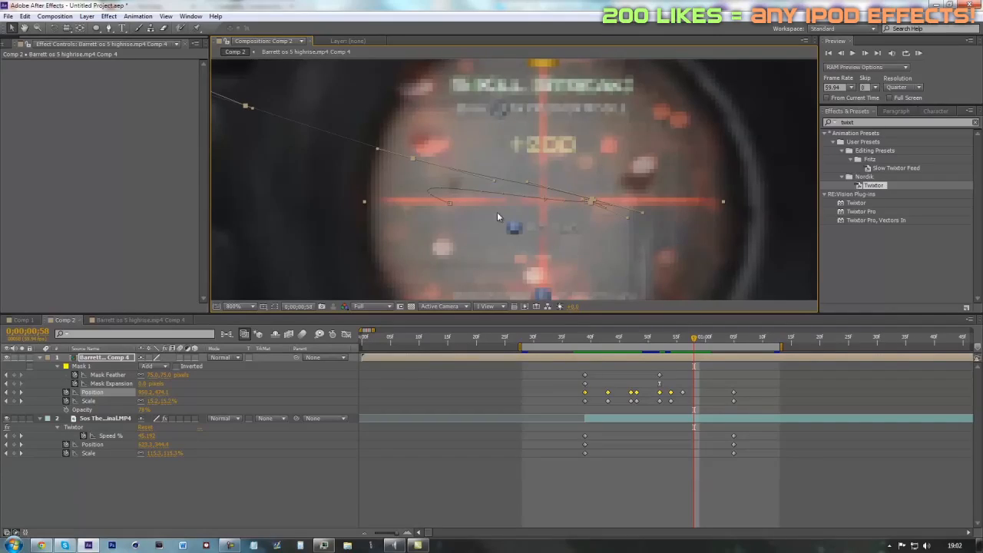
scroll(707, 234, up, 1)
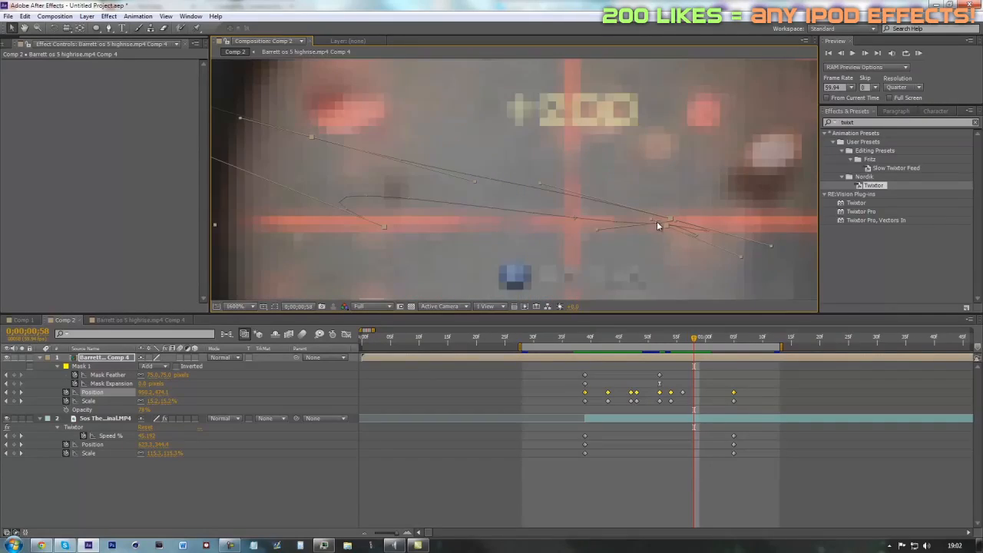
scroll(661, 222, down, 1)
right_click(451, 204)
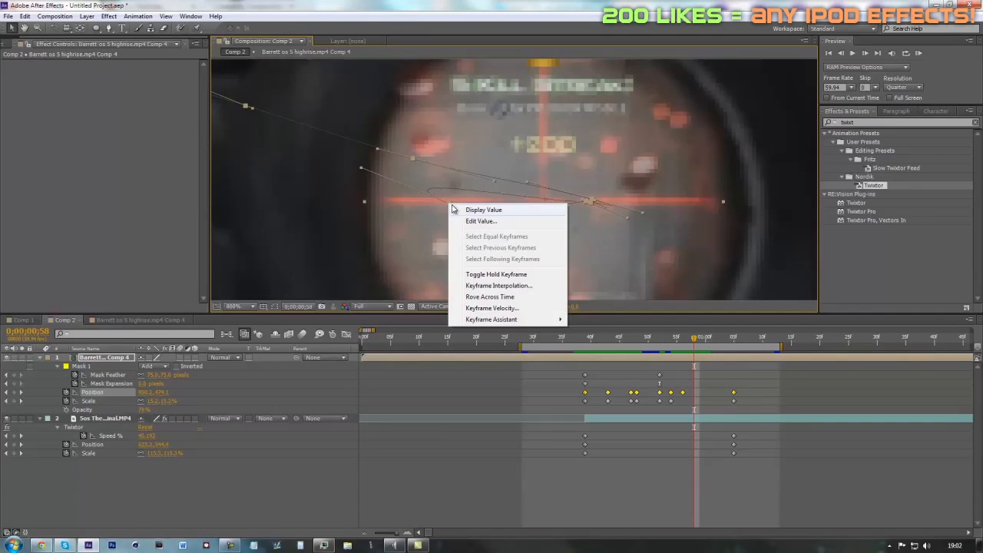
mouse_move(511, 323)
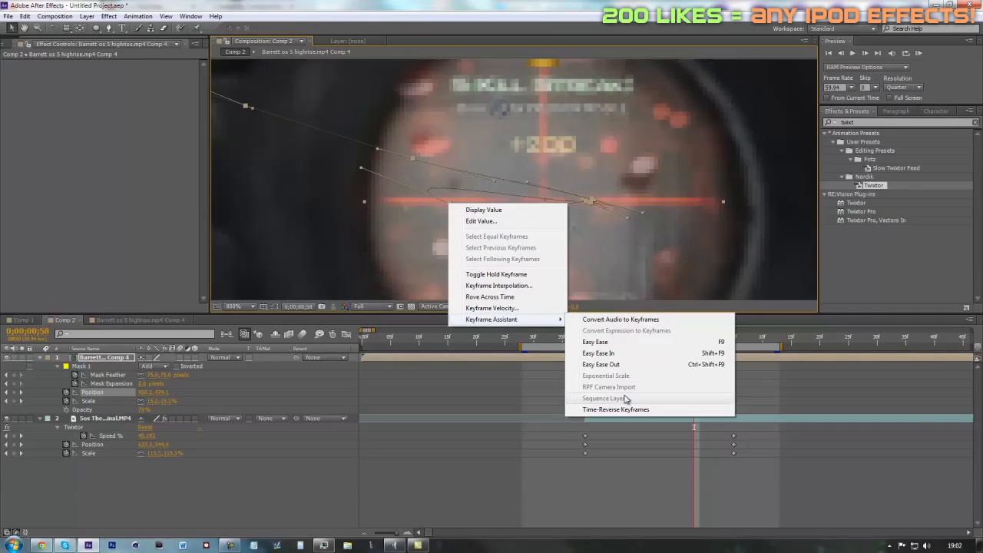
click(487, 285)
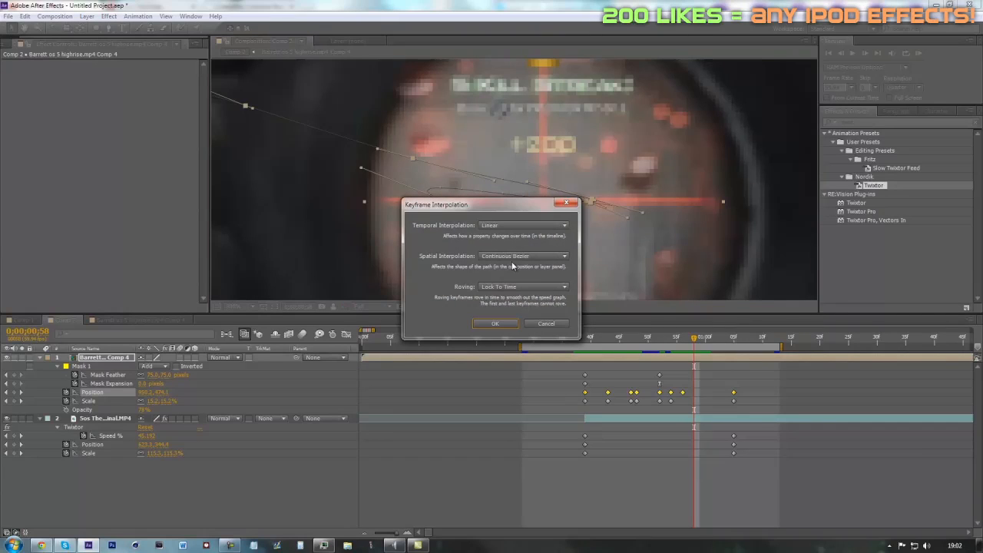
click(516, 258)
click(506, 285)
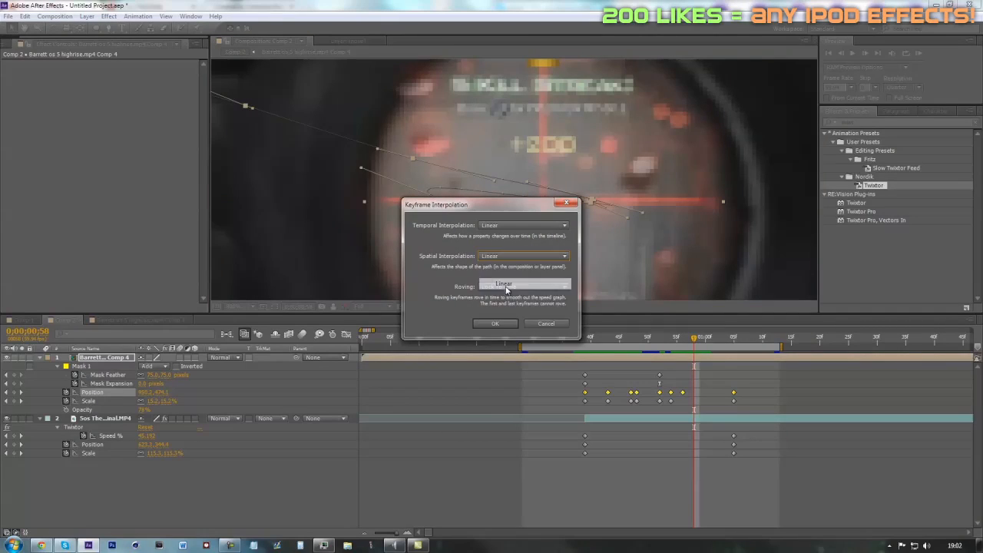
click(494, 323)
click(685, 457)
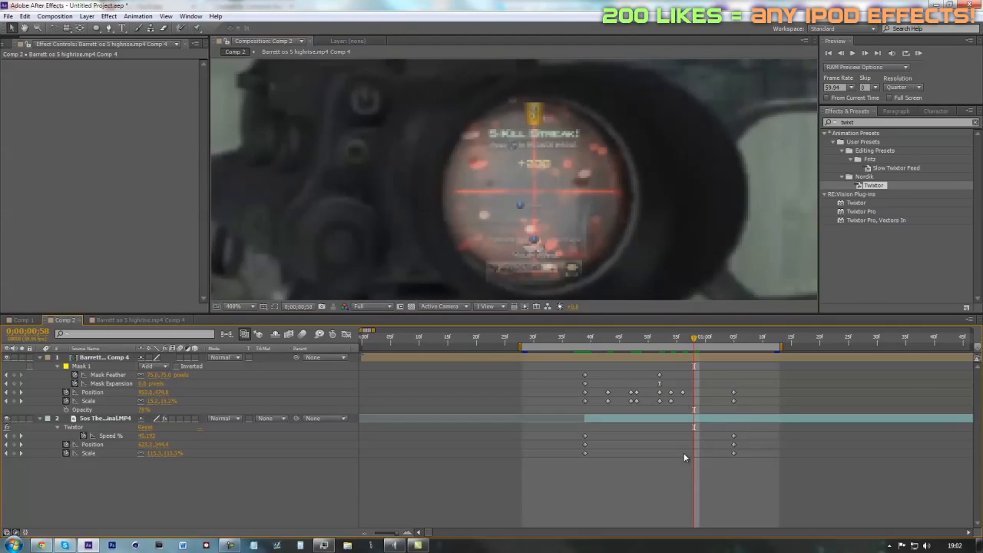
Step: Check the Barrett layer's alignment at 0;00;01;01 and RAM preview the scope transition
scroll(645, 201, down, 2)
drag(695, 338, 708, 375)
scroll(621, 156, down, 4)
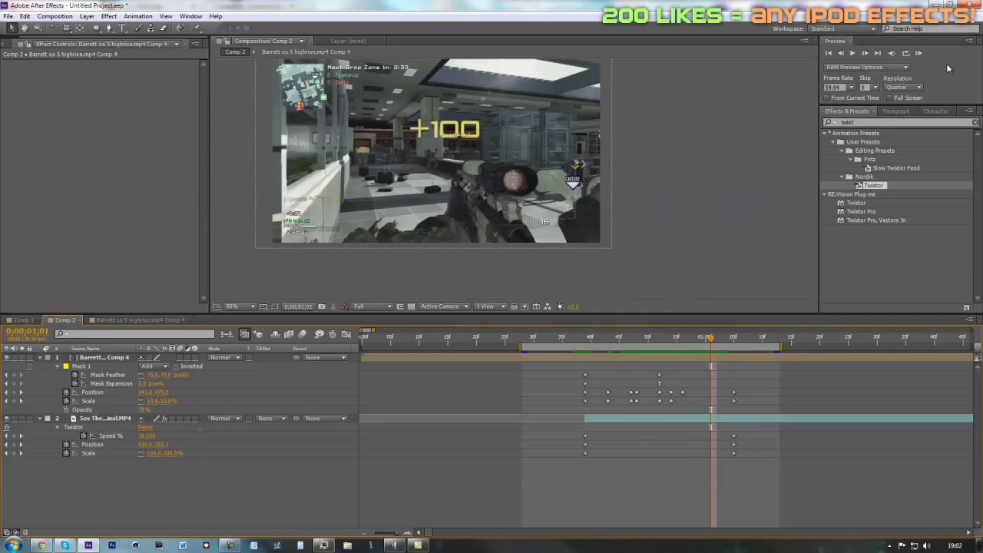
click(919, 53)
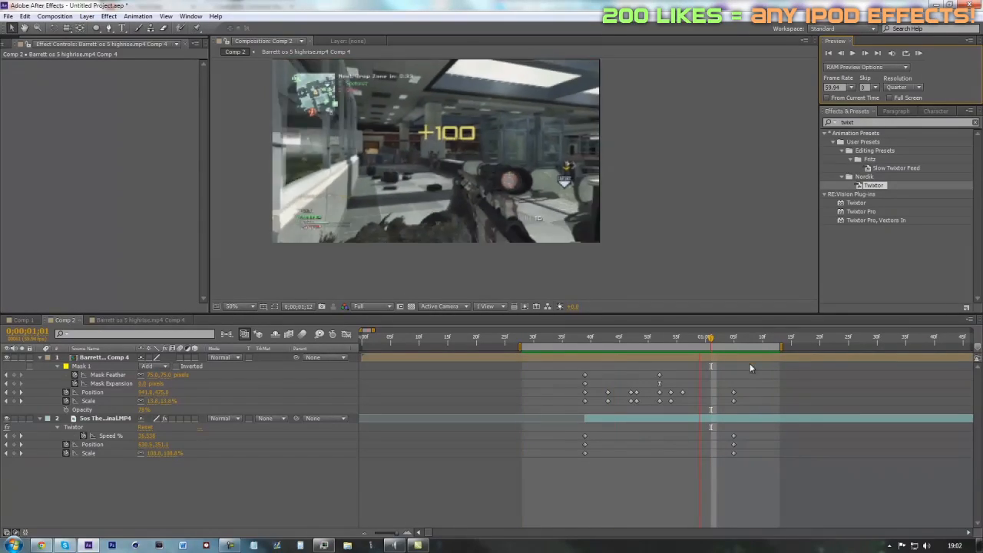
Step: Nudge the Barrett layer horizontally at 0;00;01;03 to add a Position keyframe that centres it in the scope
drag(675, 339, 722, 341)
scroll(630, 229, up, 1)
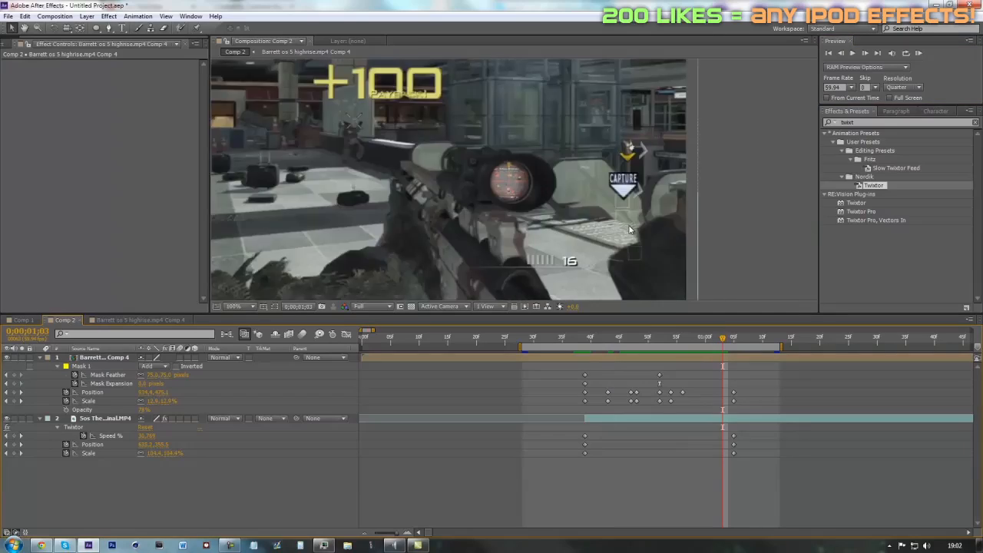
scroll(588, 254, up, 1)
drag(152, 392, 150, 393)
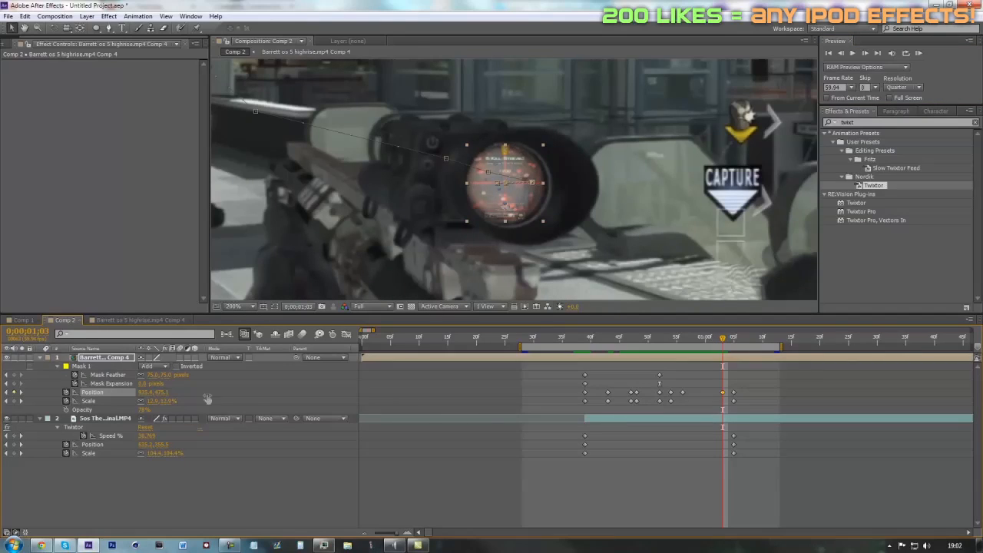
Step: Keyframe the Barrett layer's Opacity from 100% at 0;00;00;39 to 0% at 0;00;01;05
drag(722, 341, 631, 341)
scroll(626, 137, down, 1)
scroll(626, 136, down, 1)
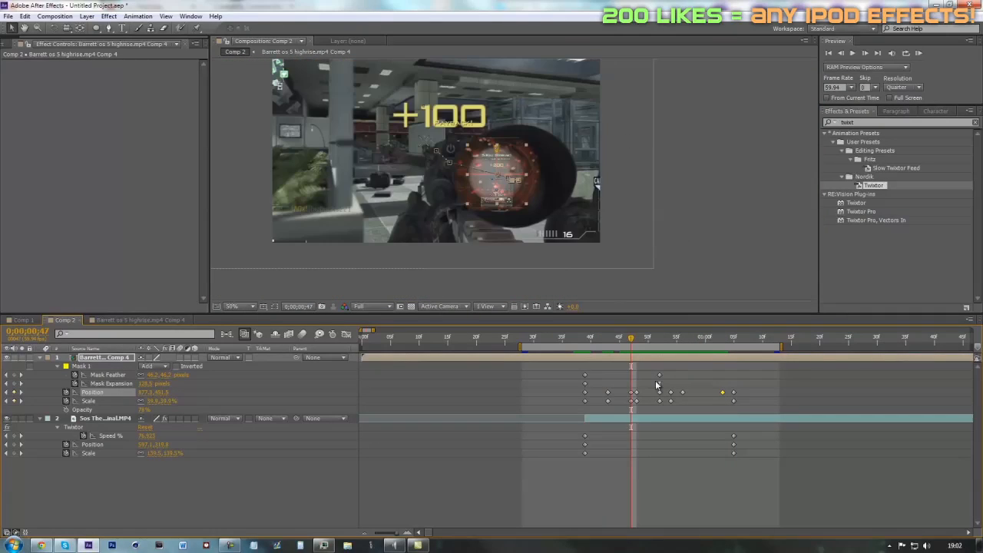
click(586, 341)
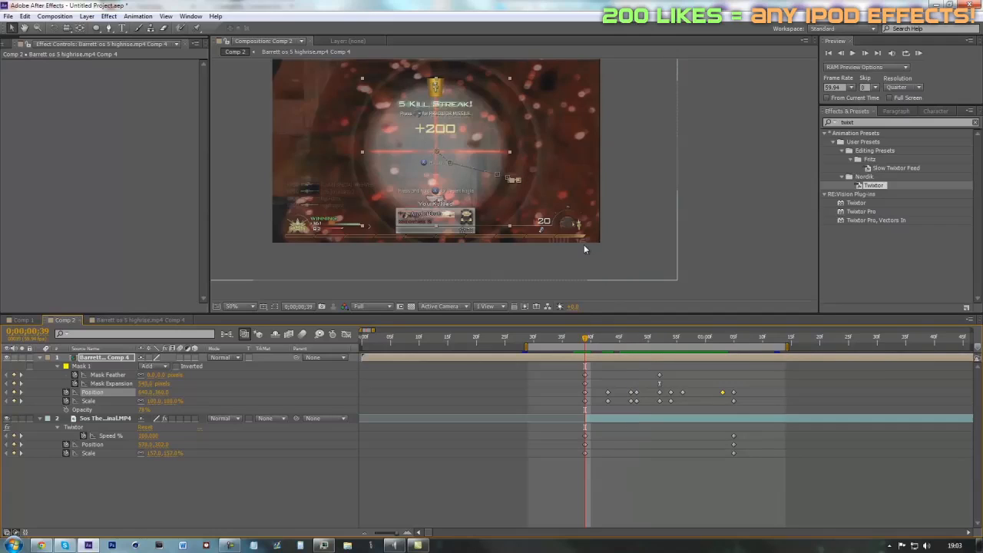
drag(143, 410, 269, 409)
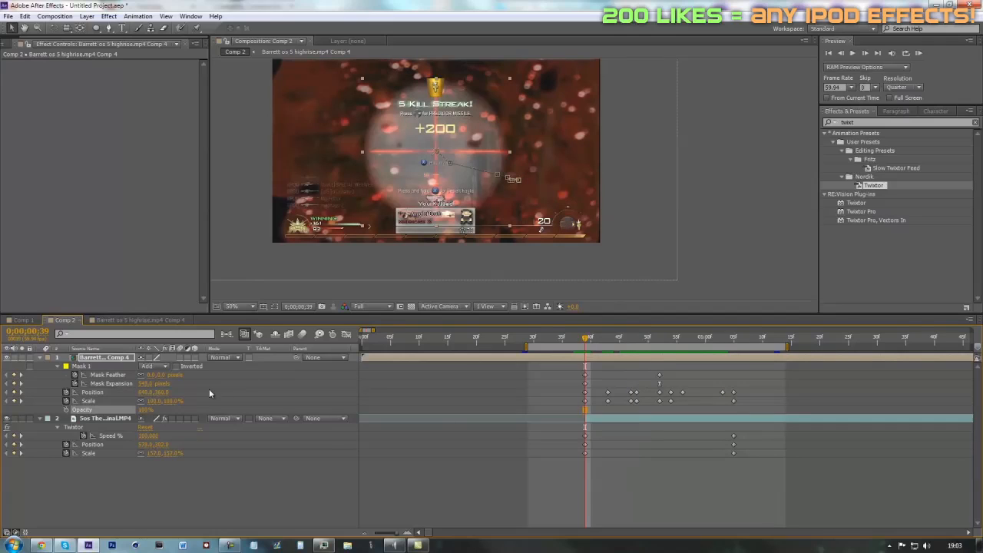
click(66, 409)
drag(592, 343, 735, 362)
drag(144, 410, 9, 413)
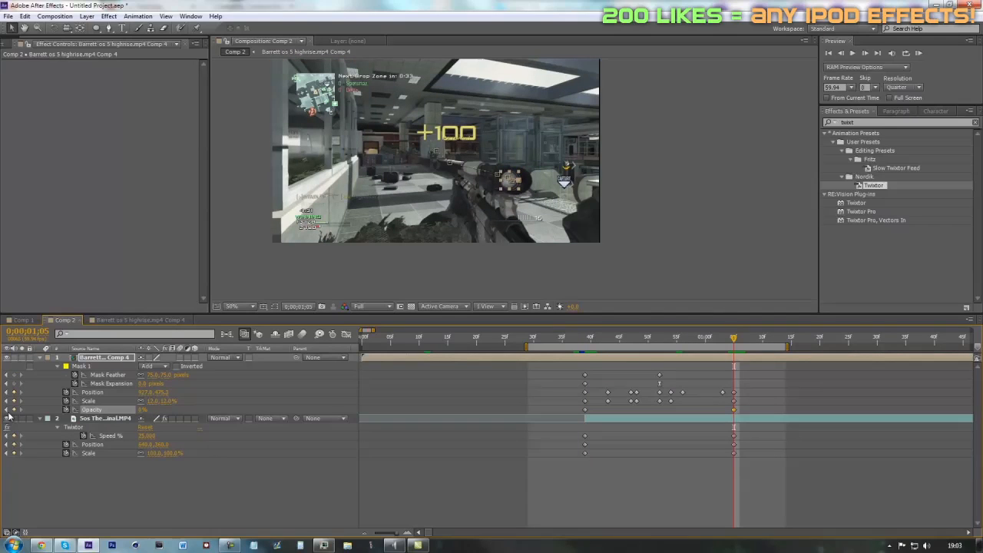
click(700, 442)
Step: With the Barrett layer selected at 0;00;00;45, search the effects and presets for "flicker"
drag(739, 341, 618, 424)
click(622, 357)
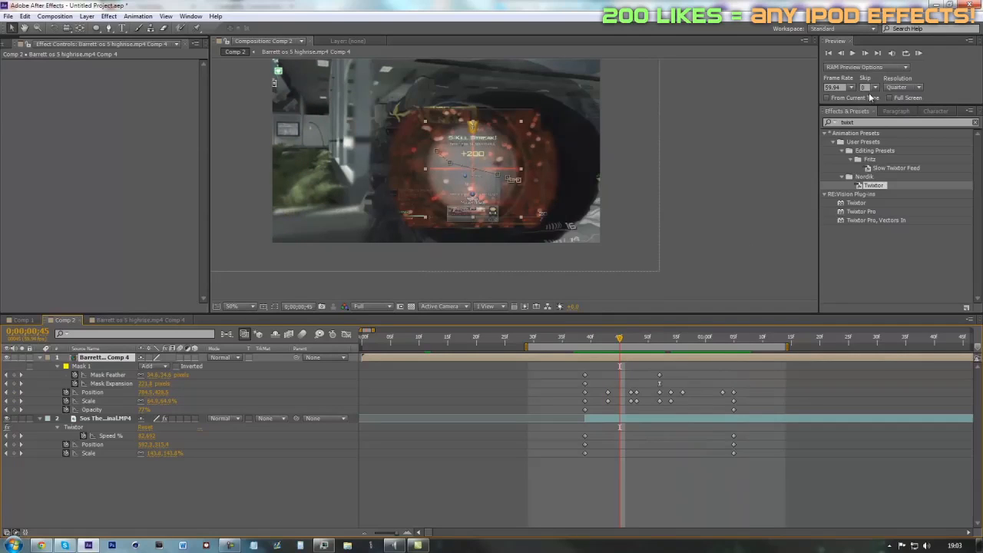
click(849, 122)
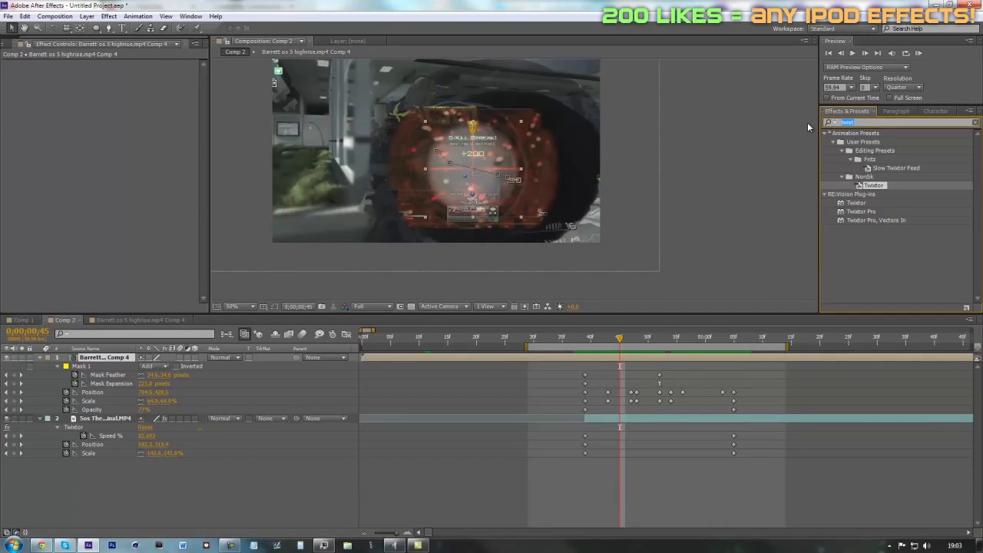
text(flicker)
scroll(904, 194, down, 2)
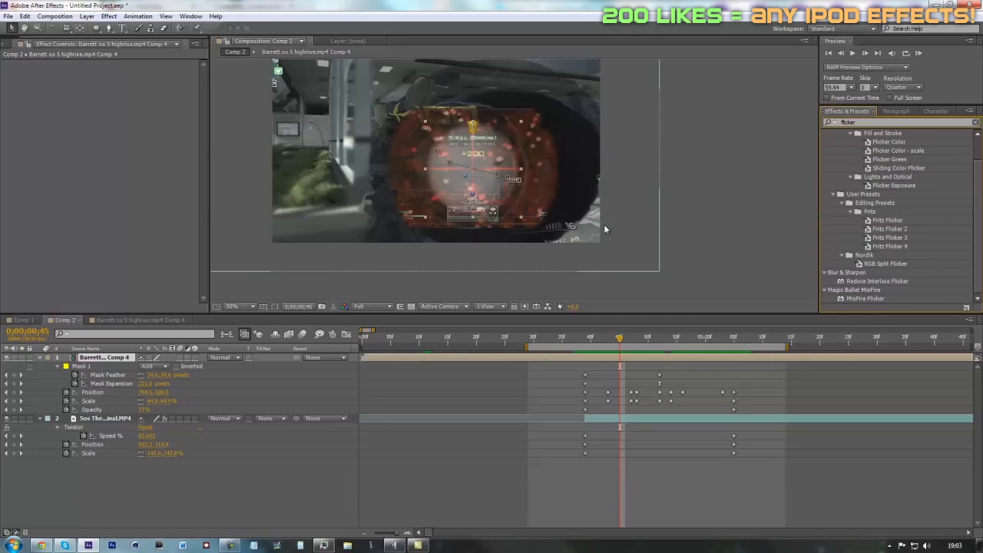
scroll(476, 172, down, 2)
scroll(476, 172, up, 2)
text(h)
drag(486, 195, 533, 237)
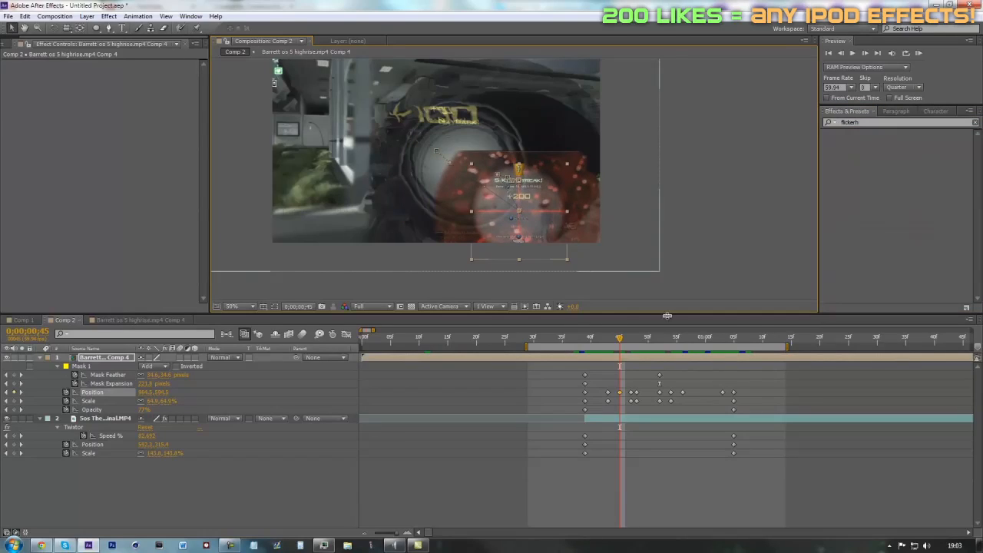
key(ctrl+z)
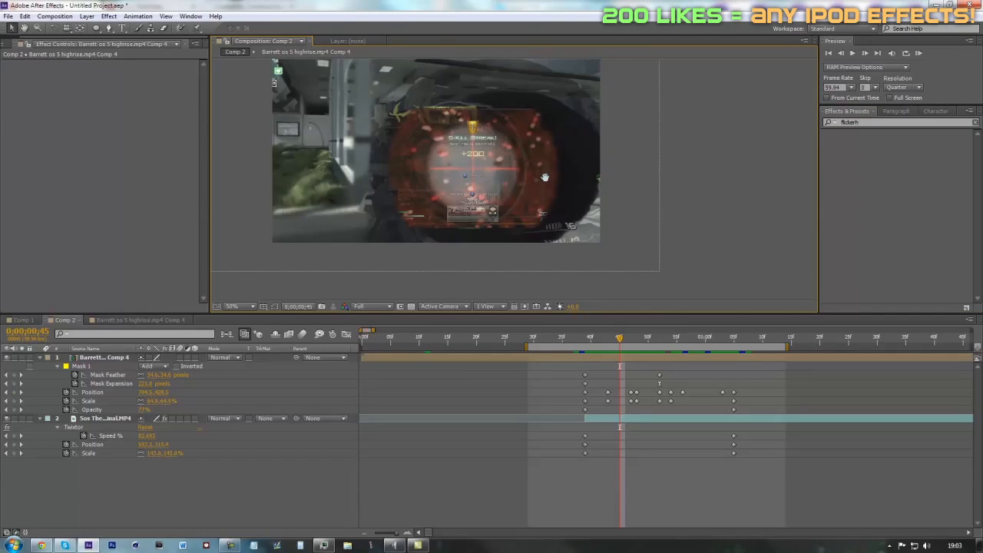
key(h)
drag(548, 178, 584, 203)
click(879, 122)
key(BackSpace)
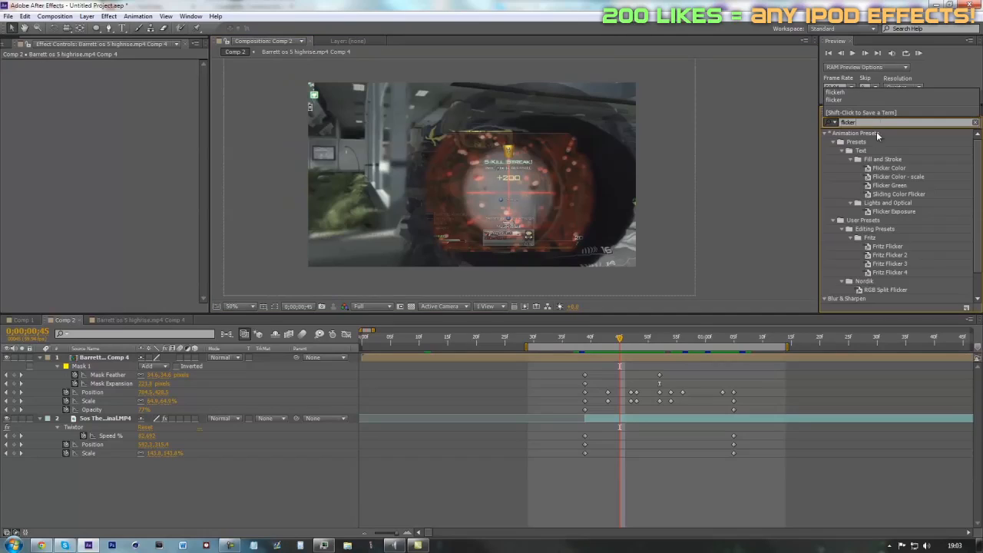
Step: Apply MisFire Flicker to the Barrett layer with Frequency 75% and Flicker Amount 25
scroll(870, 195, down, 1)
drag(866, 298, 623, 362)
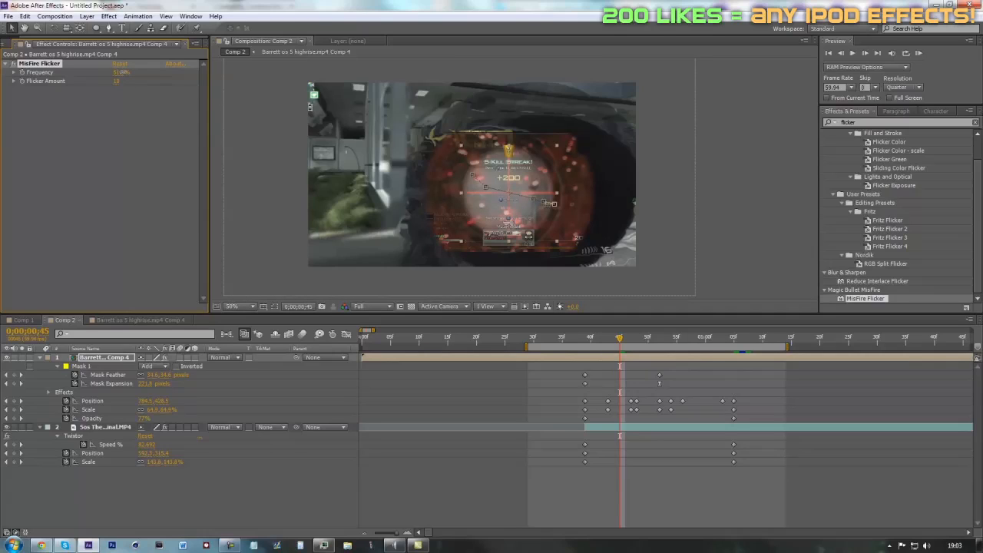
click(119, 72)
click(119, 80)
text(25)
key(Return)
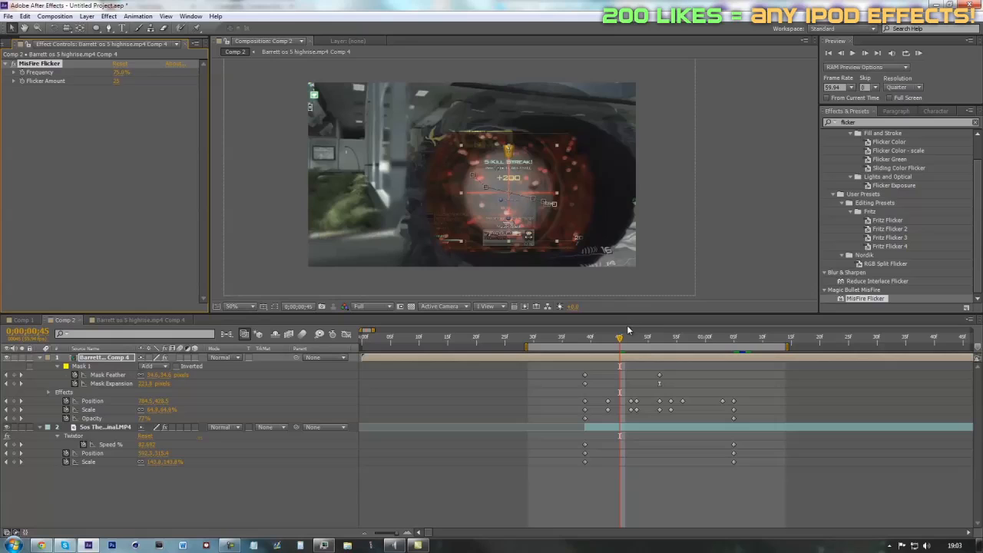
Step: Add keyframes for MisFire Flicker's Frequency and Flicker Amount on the Barrett layer and place them at 0;00;00;44
drag(621, 339, 557, 422)
click(691, 479)
click(555, 356)
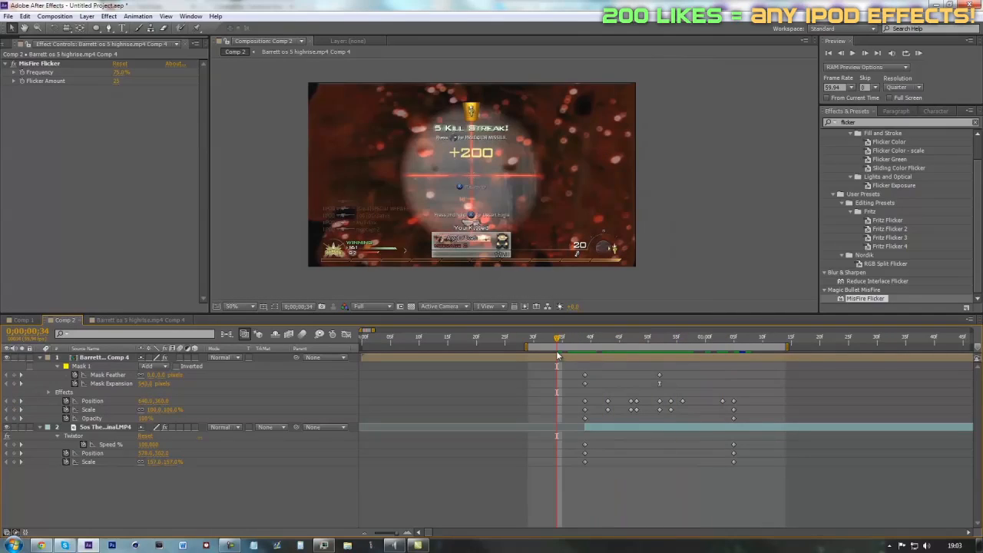
click(26, 82)
key(e)
key(Home)
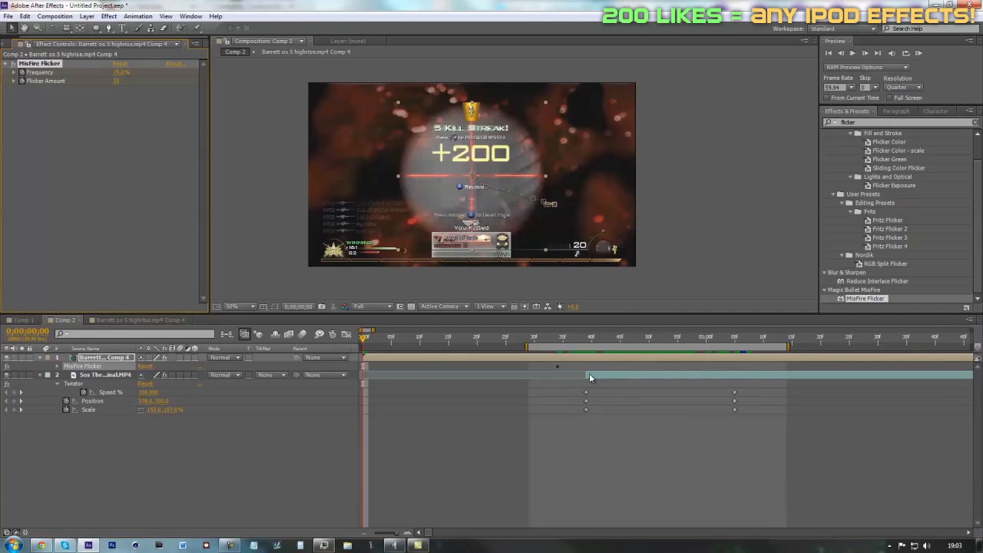
key(u)
drag(540, 396, 615, 422)
Step: At 0;00;00;35, set MisFire Flicker's Frequency to 0% and Flicker Amount to 0
mouse_move(572, 336)
mouse_down()
mouse_move(555, 336)
mouse_move(563, 336)
mouse_up()
click(122, 72)
text(0)
click(115, 82)
text(0)
click(135, 149)
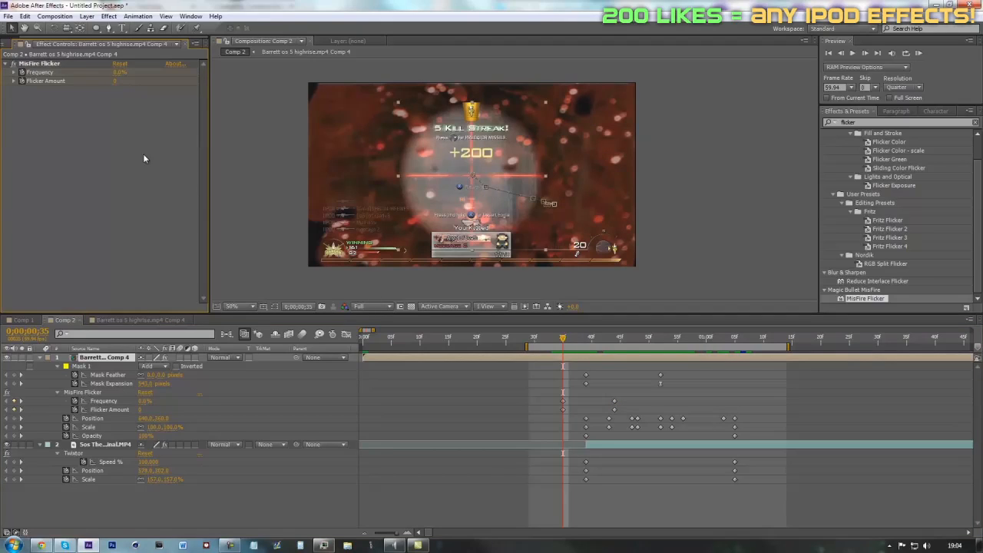
Step: Search the effects for "cc light" and apply CC Light Sweep to the Barrett layer
drag(563, 340, 562, 412)
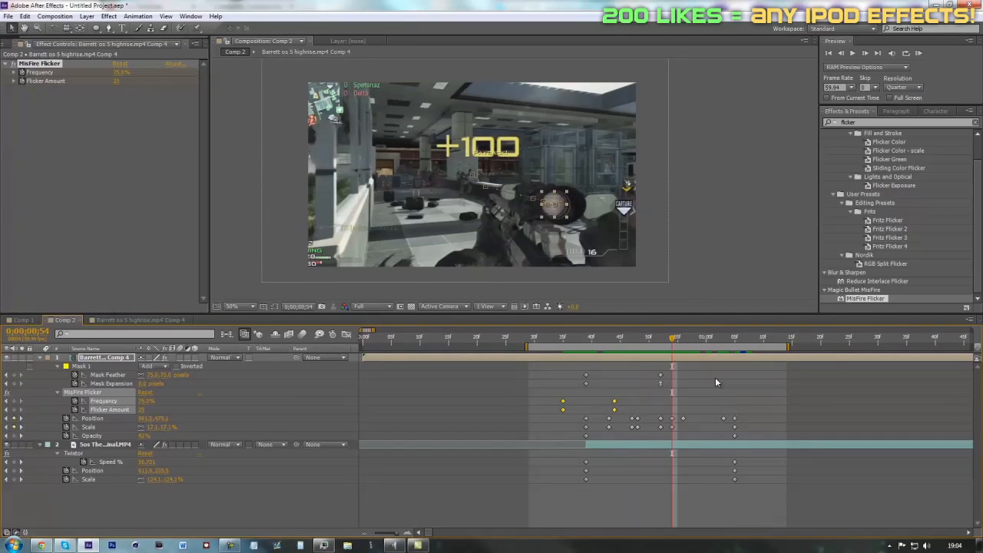
click(715, 377)
drag(673, 339, 710, 340)
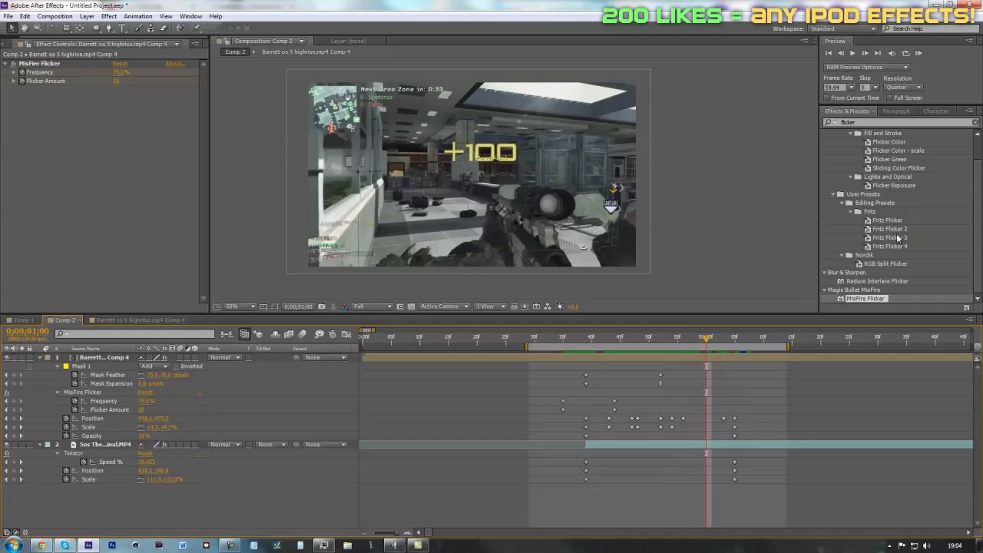
drag(872, 123, 689, 85)
text(cc light)
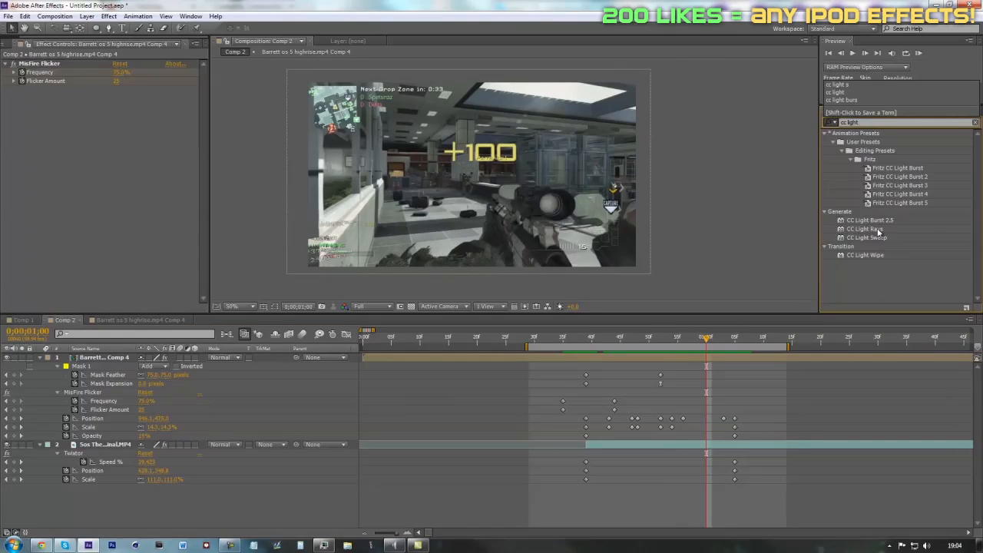
drag(875, 239, 560, 362)
click(581, 342)
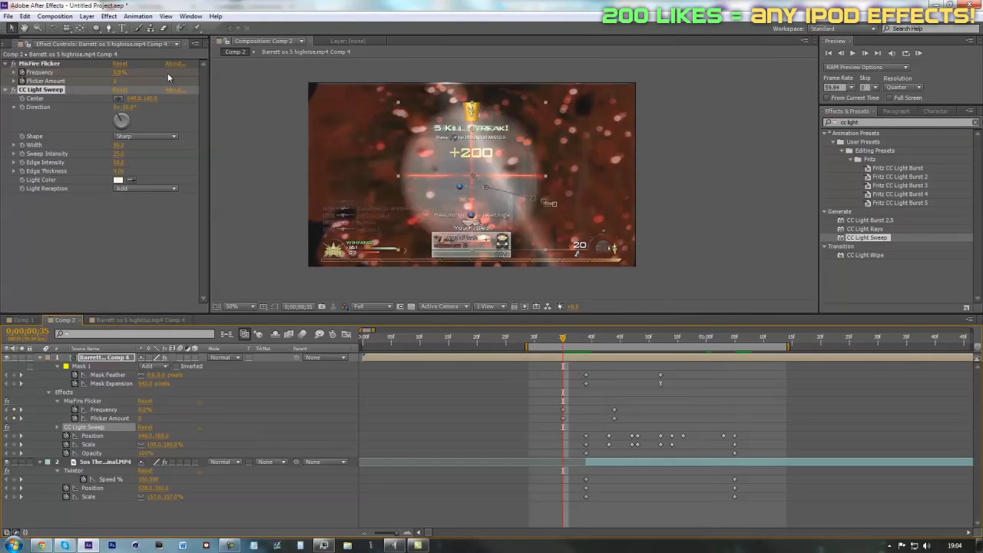
Step: Set CC Light Sweep's Direction to 90° and its Width to 100
drag(126, 107, 108, 107)
click(127, 107)
text(90)
key(Return)
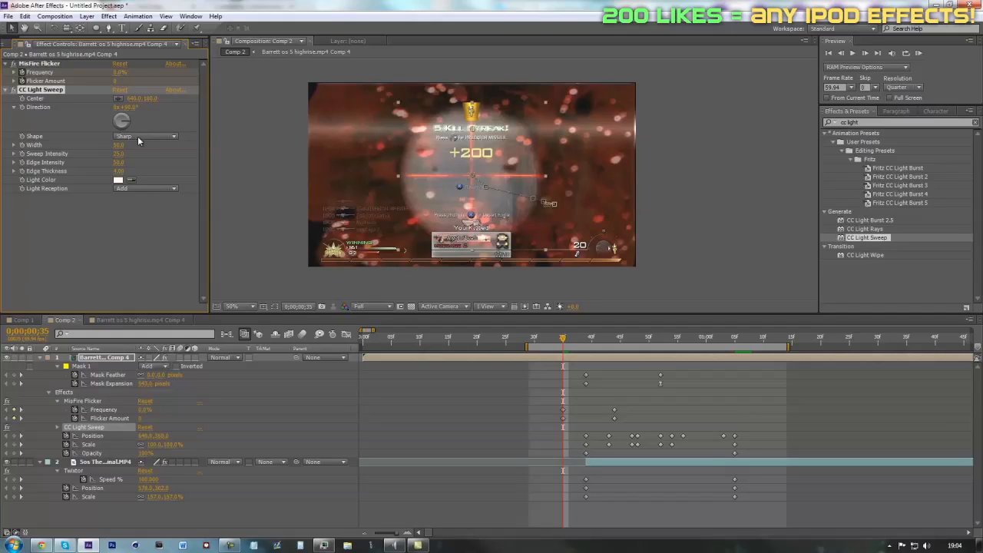
drag(119, 144, 151, 144)
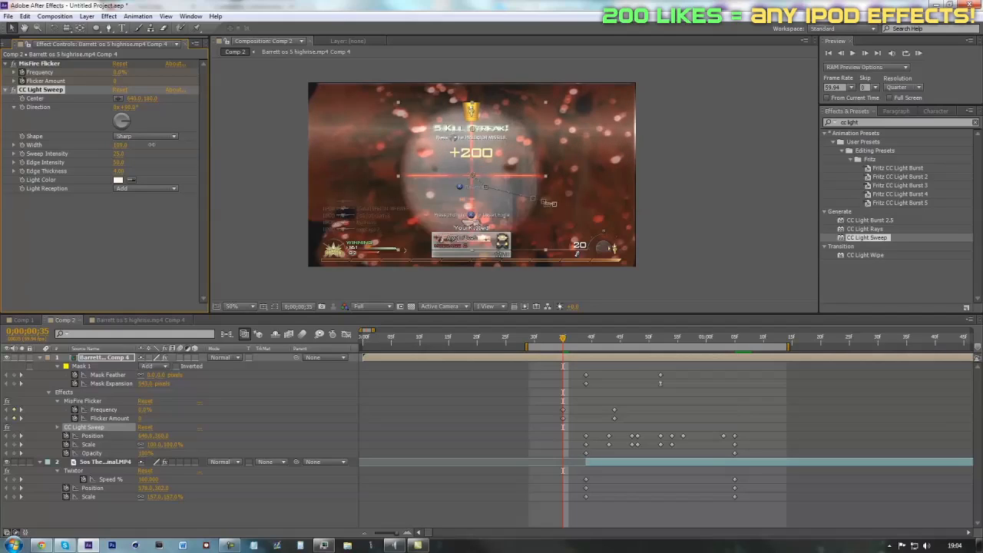
click(121, 144)
text(100)
key(Return)
Step: Keyframe CC Light Sweep's Sweep Intensity at 0 on the frame 0;00;00;35
drag(118, 155, 21, 178)
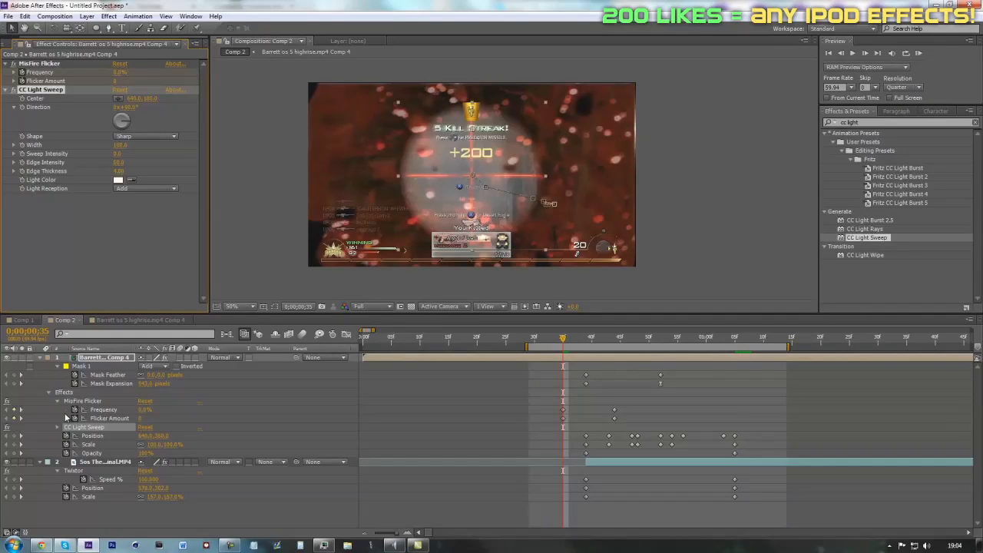
key(e)
key(u)
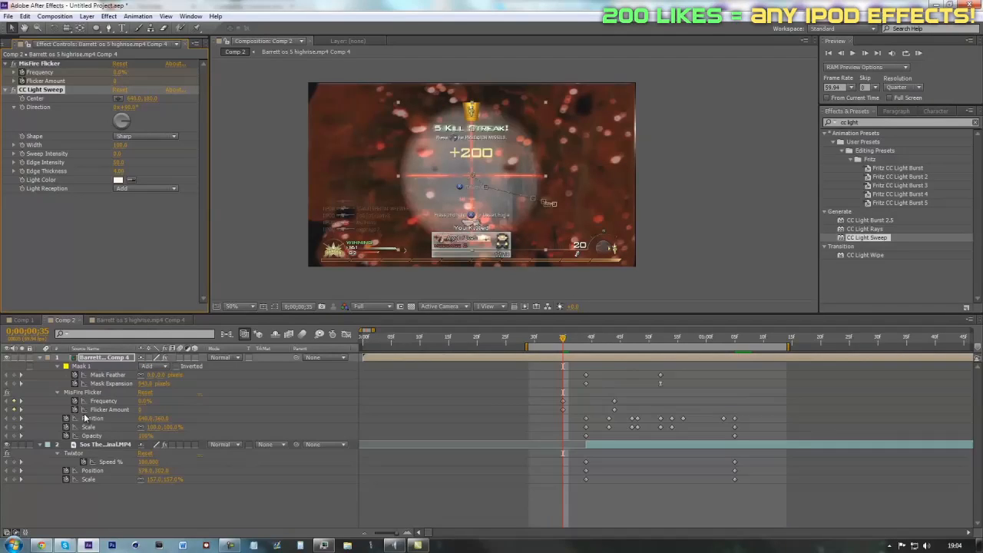
key(e)
click(57, 375)
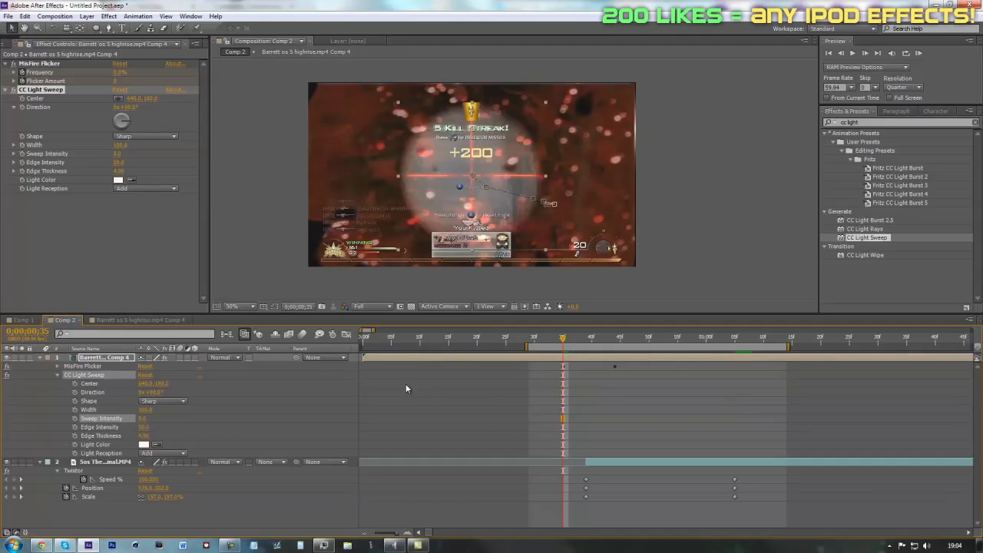
click(74, 418)
Step: At 0;00;00;44, set CC Light Sweep's Sweep Intensity to 20
click(615, 338)
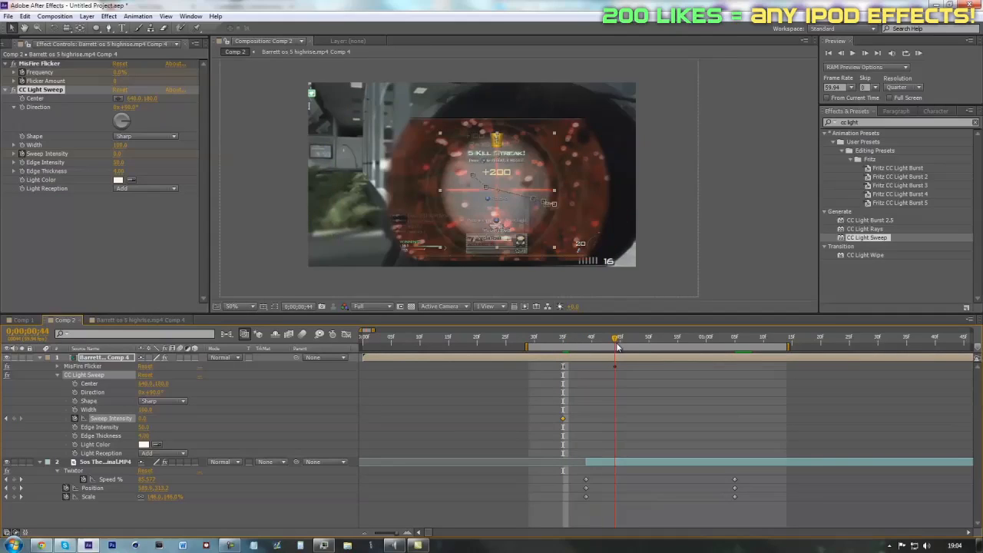
drag(118, 156, 132, 156)
click(119, 155)
text(20)
key(Return)
Step: Add a Center keyframe for CC Light Sweep at 0;00;00;35
drag(614, 343, 564, 380)
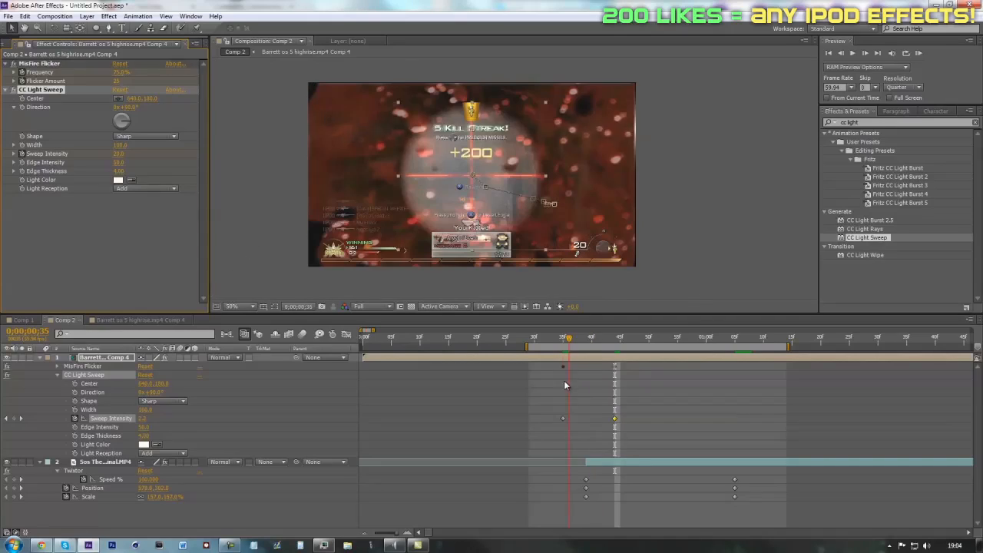
click(23, 100)
drag(593, 339, 615, 342)
drag(152, 99, 159, 98)
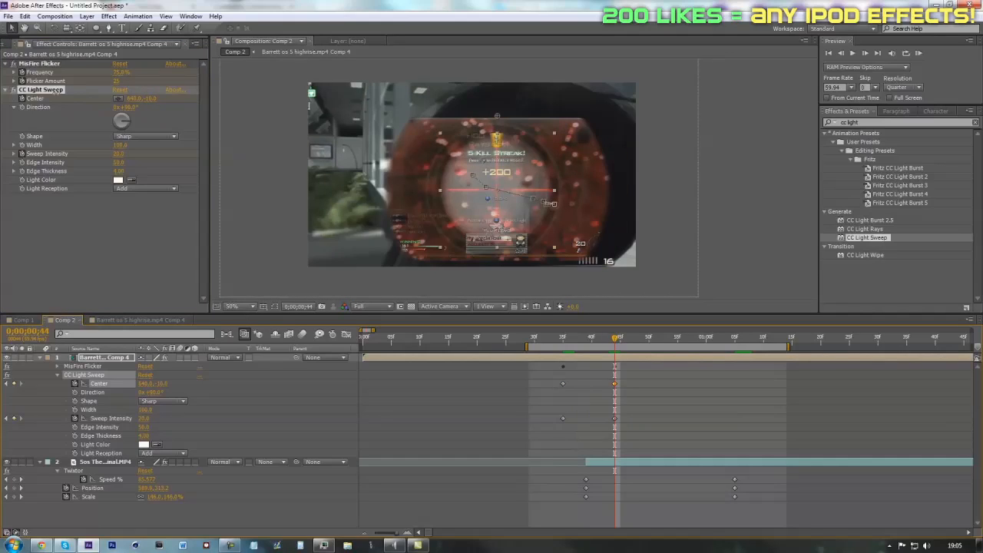
key(ctrl+z)
Step: Animate CC Light Sweep's Center from 640, -64 at 0;00;00;35 to 640, 851 at 0;00;00;44
click(563, 339)
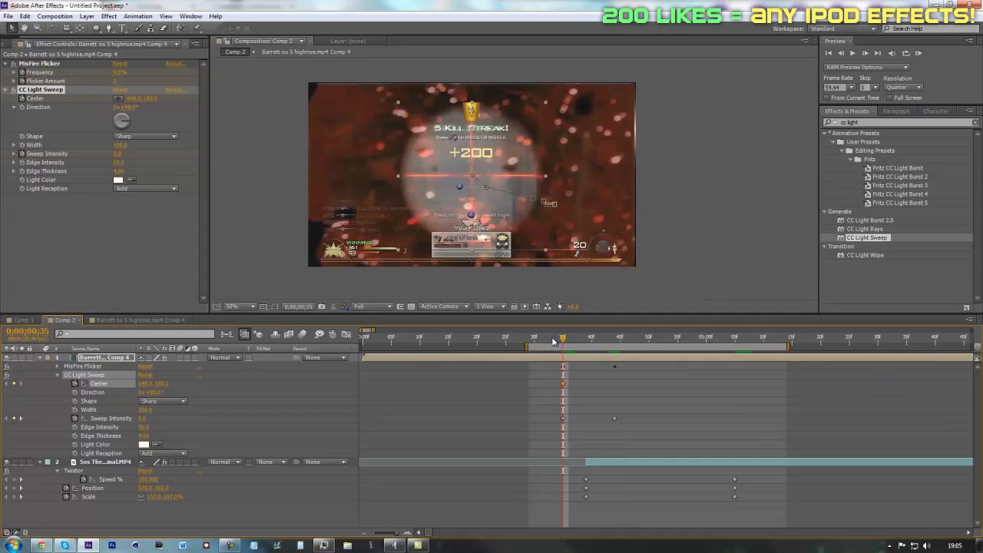
drag(151, 99, 74, 91)
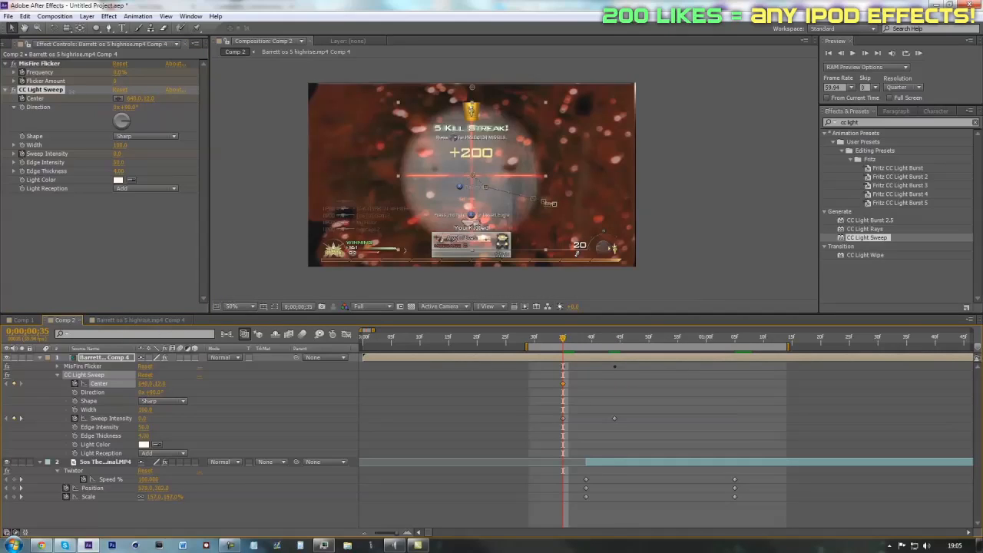
click(34, 90)
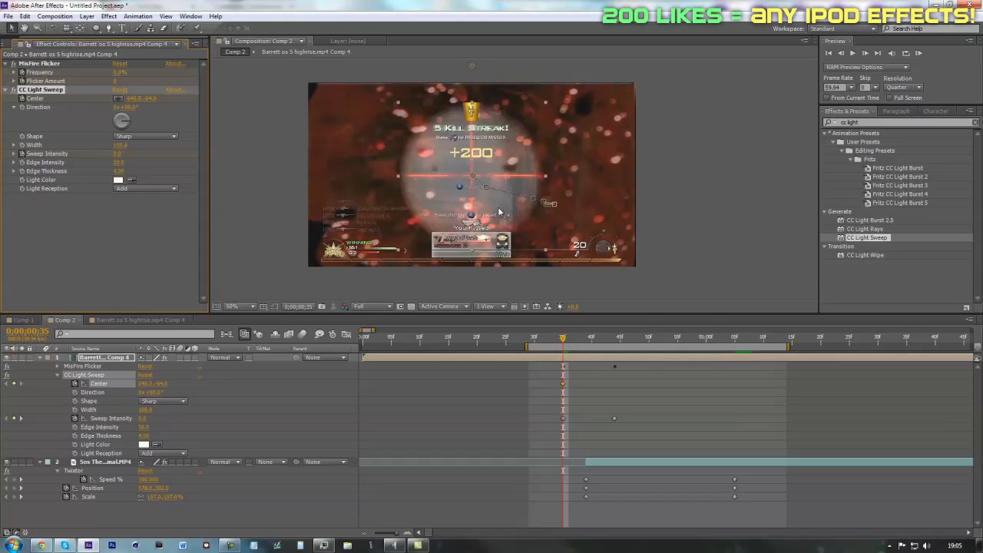
click(616, 339)
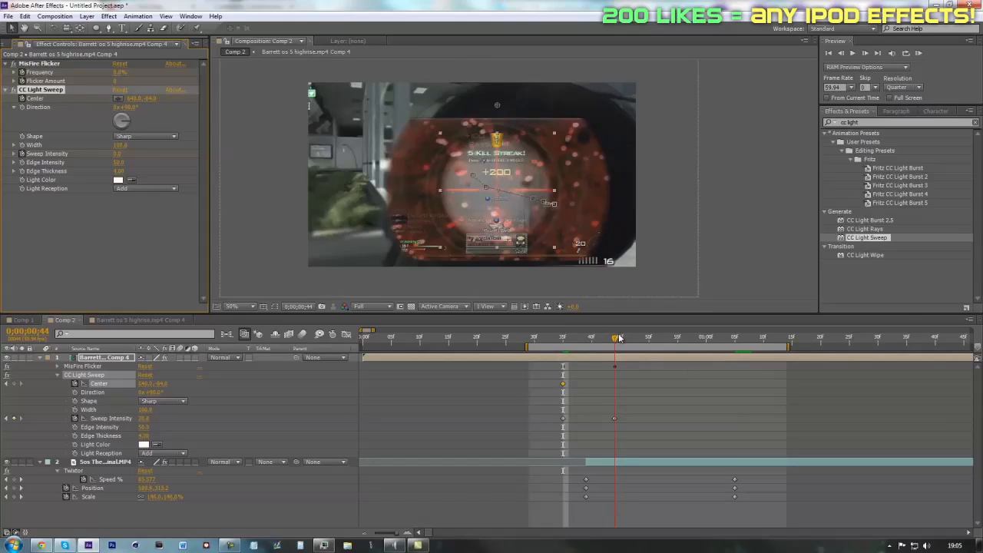
drag(170, 98, 581, 138)
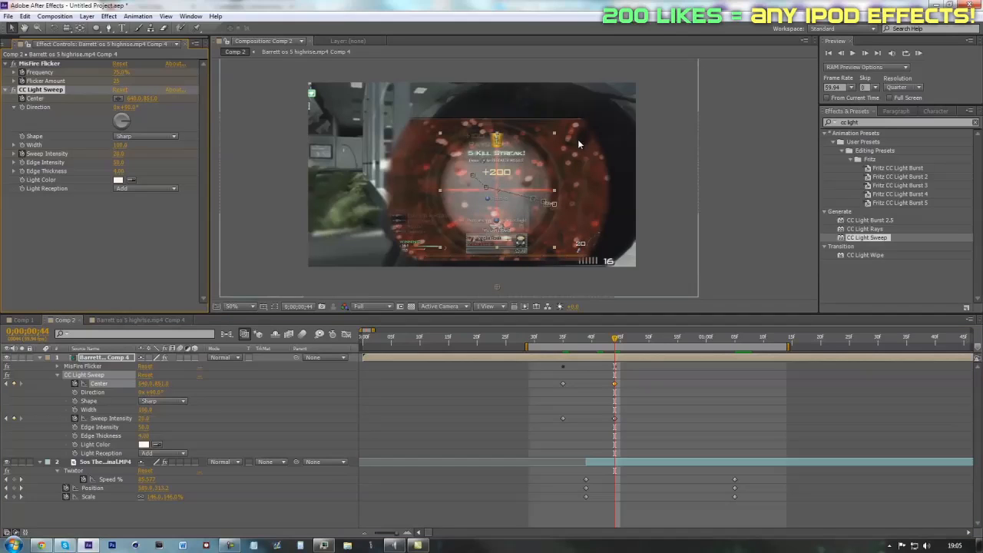
click(271, 409)
Step: Duplicate CC Light Sweep and shift the original's Center and Sweep Intensity keyframes to start at 0;00;00;41
click(87, 376)
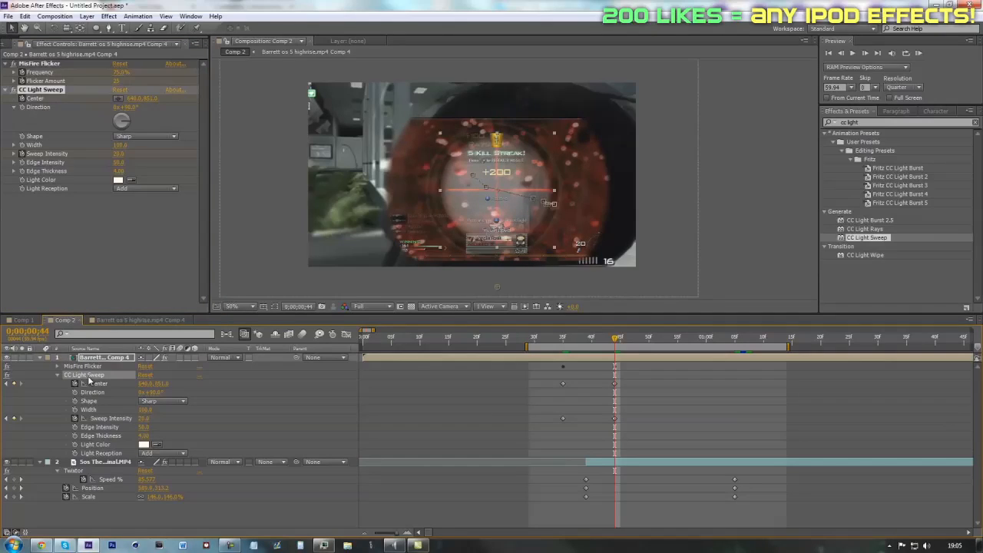
key(ctrl+d)
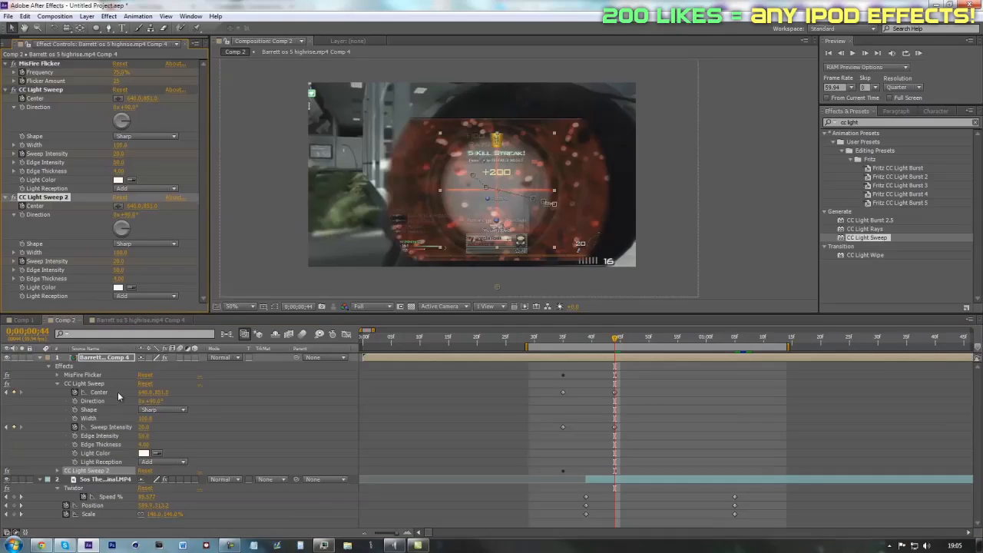
click(116, 479)
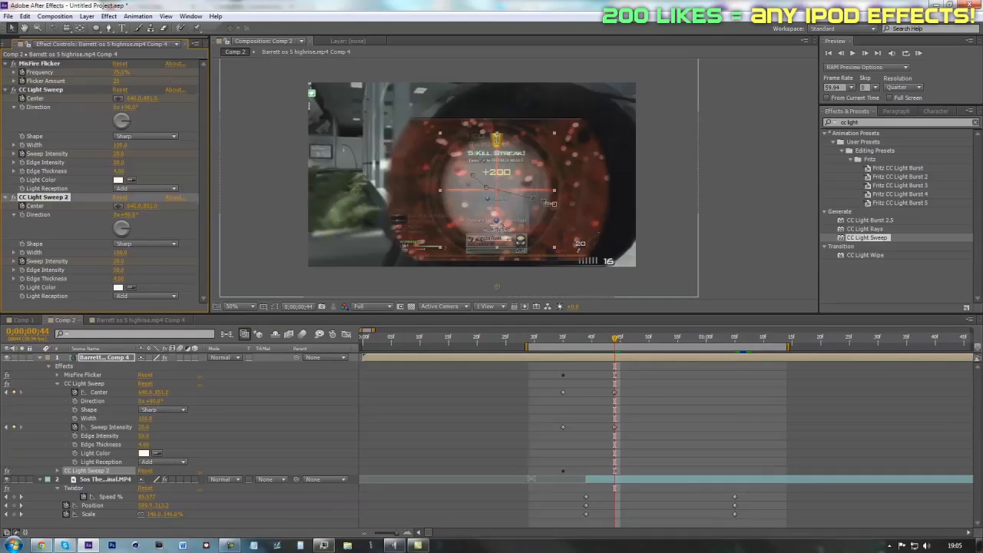
key(u)
key(u)
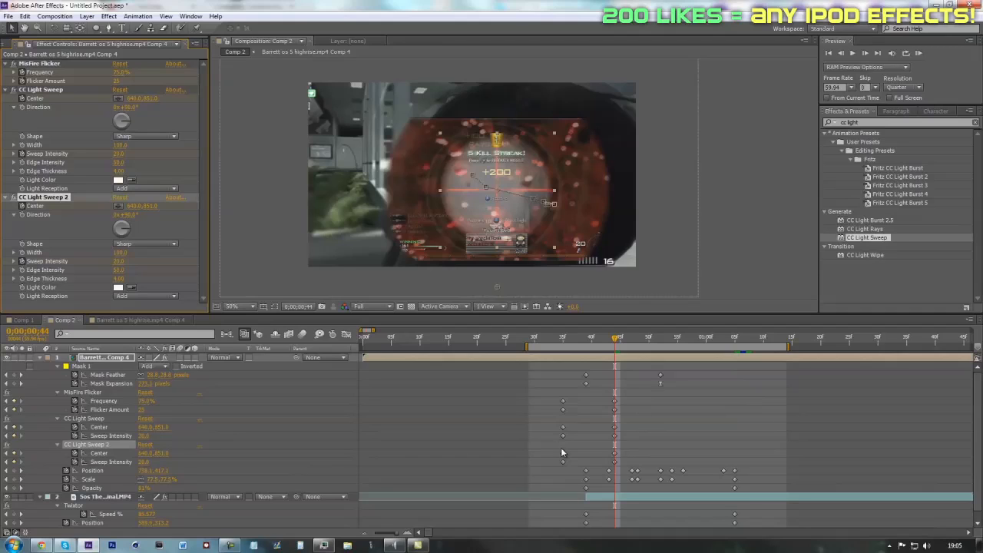
drag(629, 425, 599, 432)
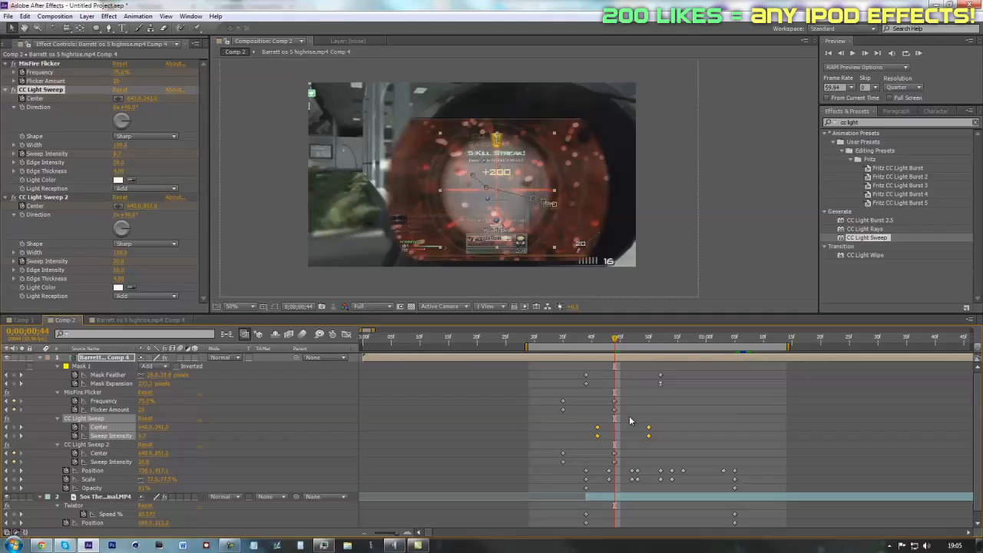
click(629, 415)
Step: Duplicate the original CC Light Sweep again and shift its Center and Sweep Intensity keyframes to start at 0;00;00;47
click(108, 420)
key(ctrl+d)
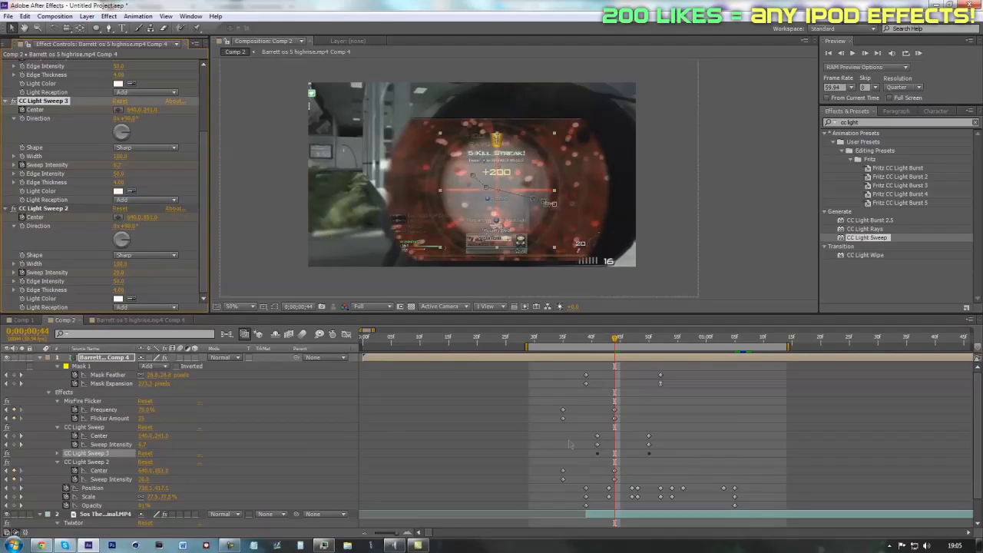
key(e)
key(u)
drag(667, 423, 553, 444)
drag(616, 440, 627, 440)
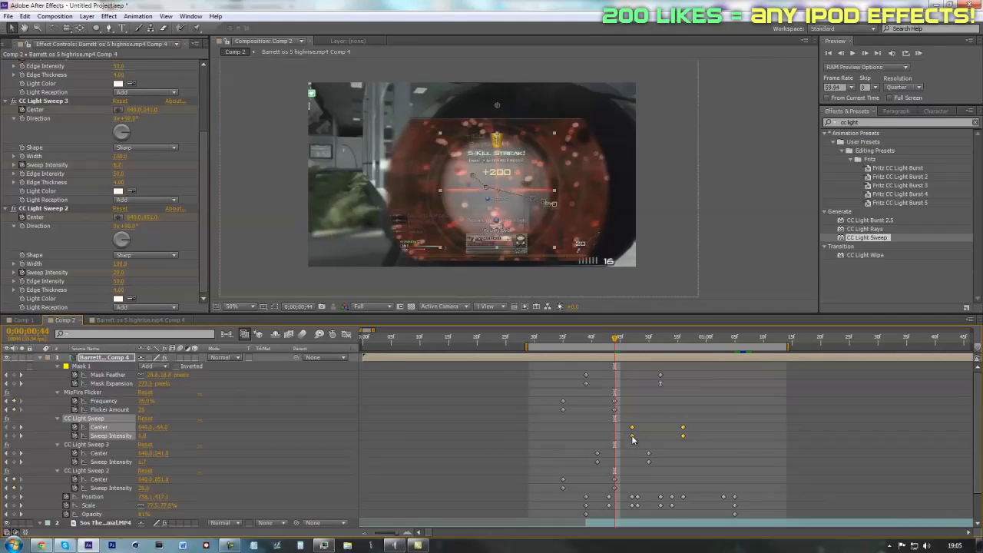
click(456, 432)
Step: Make a third duplicate of the original CC Light Sweep and shift the original's keyframes to start at 0;00;00;53
click(104, 419)
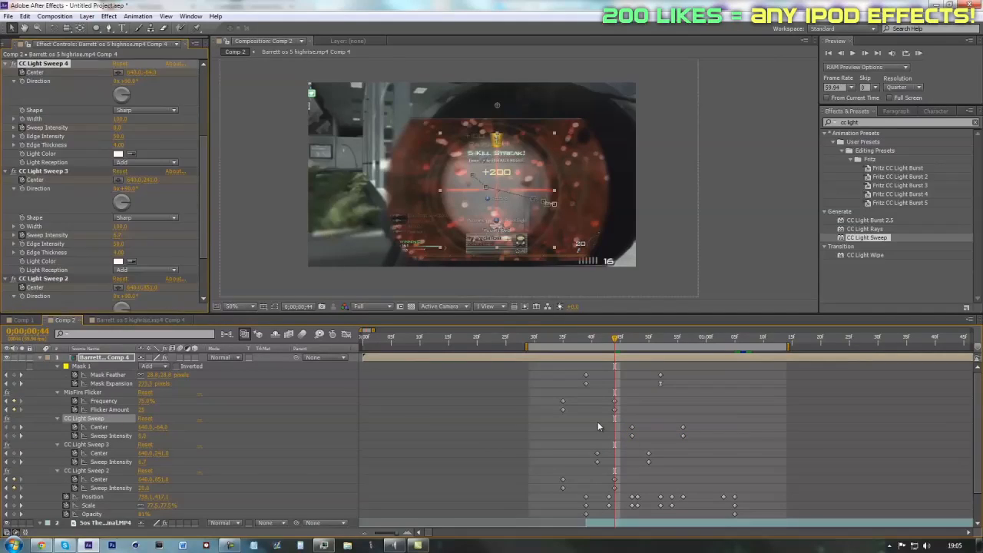
key(e)
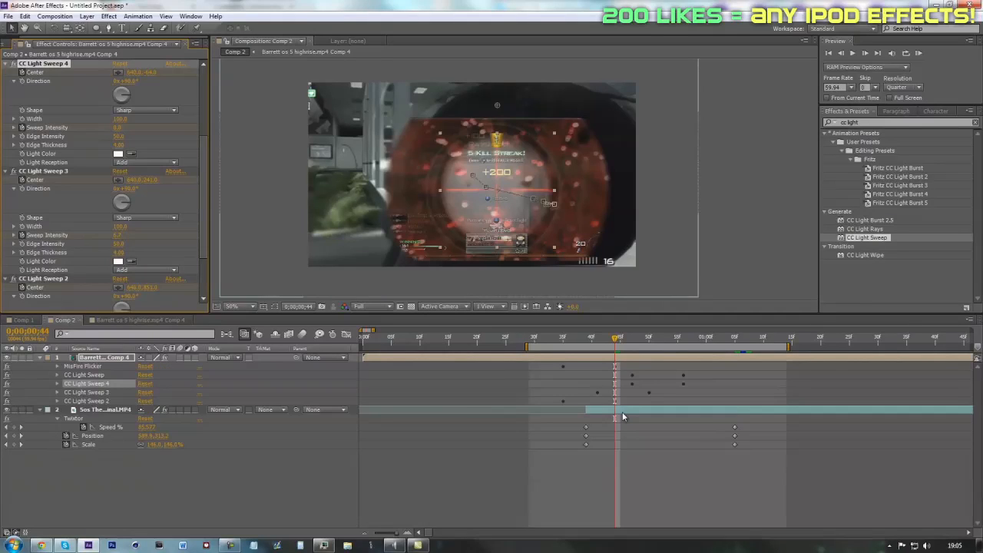
click(57, 384)
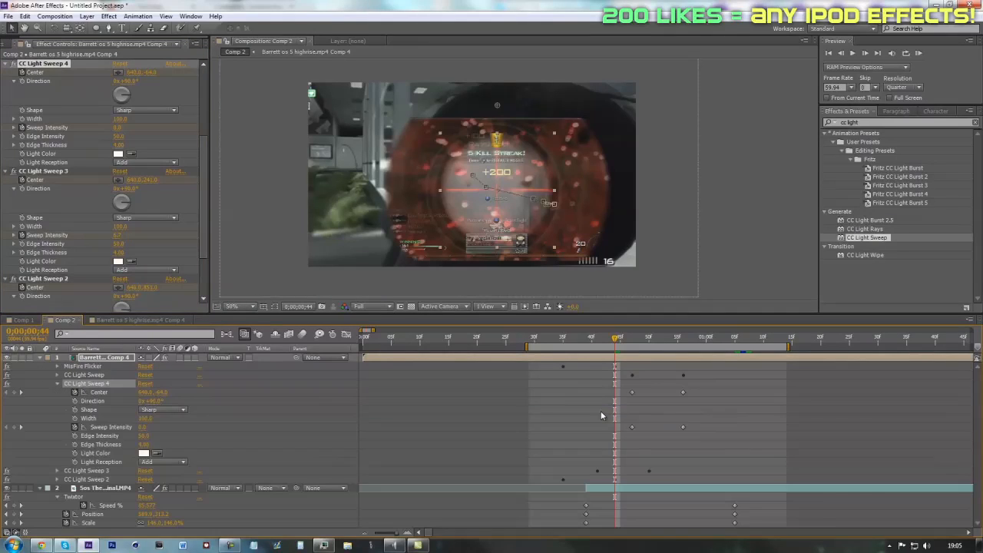
drag(720, 398, 626, 444)
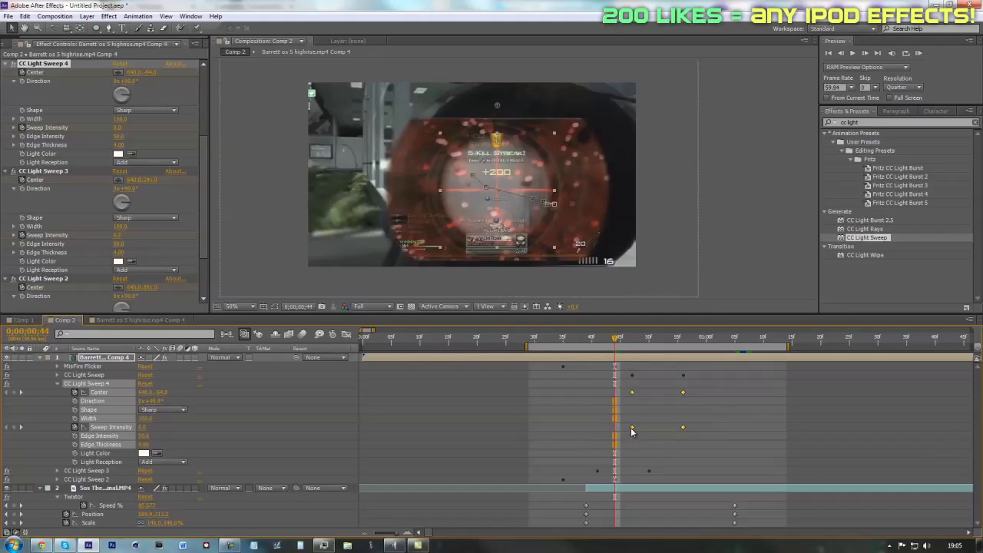
click(781, 421)
click(99, 387)
key(u)
drag(715, 420, 667, 438)
drag(619, 336, 668, 424)
click(717, 401)
Step: Preview the Comp 2 transition and scrub through it to examine the flicker and light sweeps
click(919, 52)
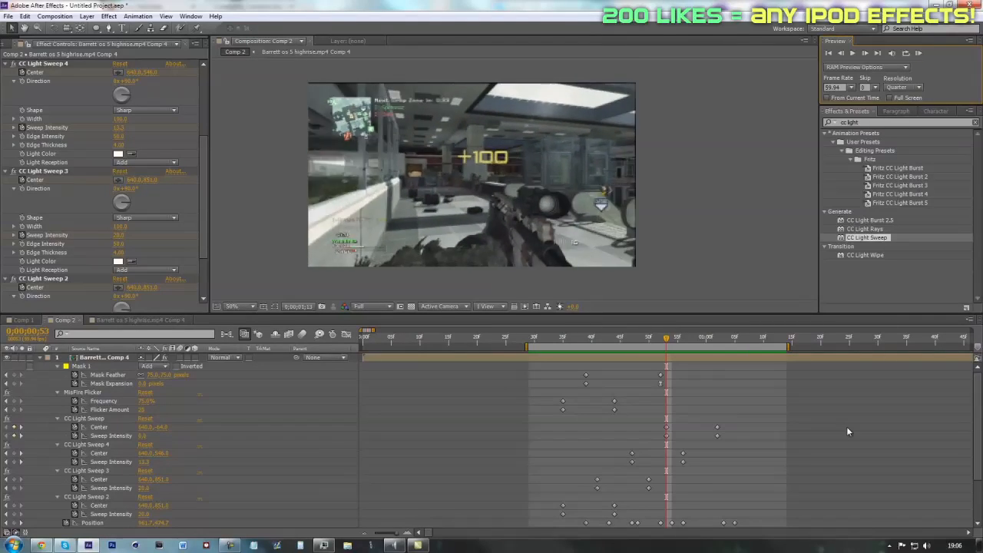
click(585, 336)
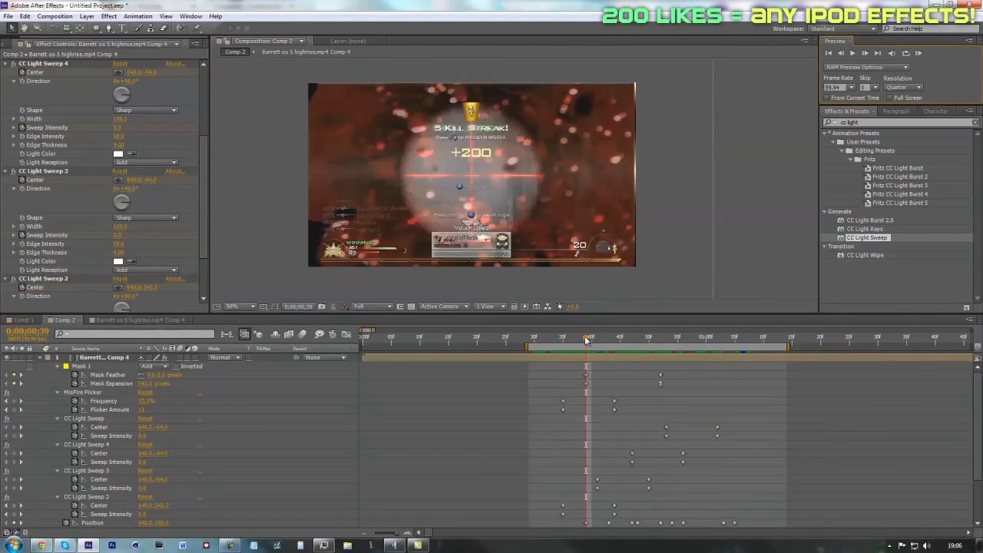
mouse_move(584, 335)
mouse_down()
mouse_move(641, 337)
mouse_move(637, 357)
mouse_move(613, 370)
mouse_move(603, 361)
mouse_up()
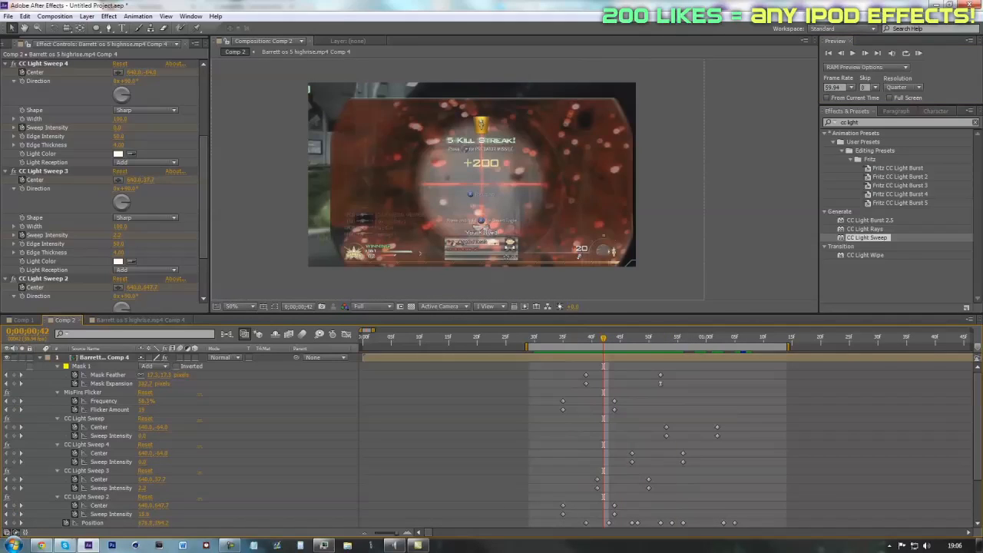
mouse_move(604, 343)
mouse_down()
mouse_move(566, 360)
mouse_move(709, 355)
mouse_move(579, 391)
mouse_move(557, 403)
mouse_move(693, 376)
mouse_move(591, 387)
mouse_move(535, 430)
mouse_move(542, 380)
mouse_up()
mouse_move(534, 341)
mouse_down()
mouse_move(755, 342)
mouse_move(649, 342)
mouse_up()
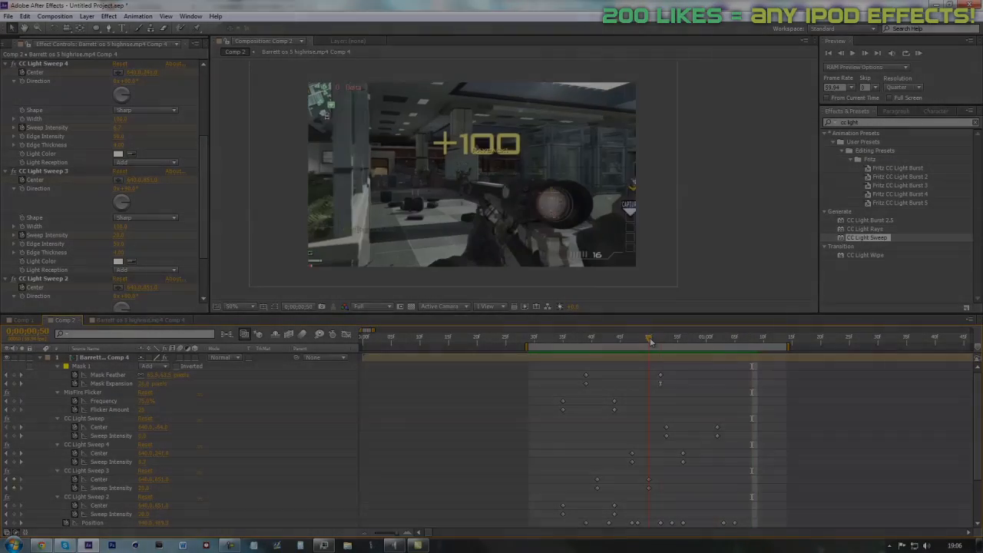
scroll(626, 240, down, 2)
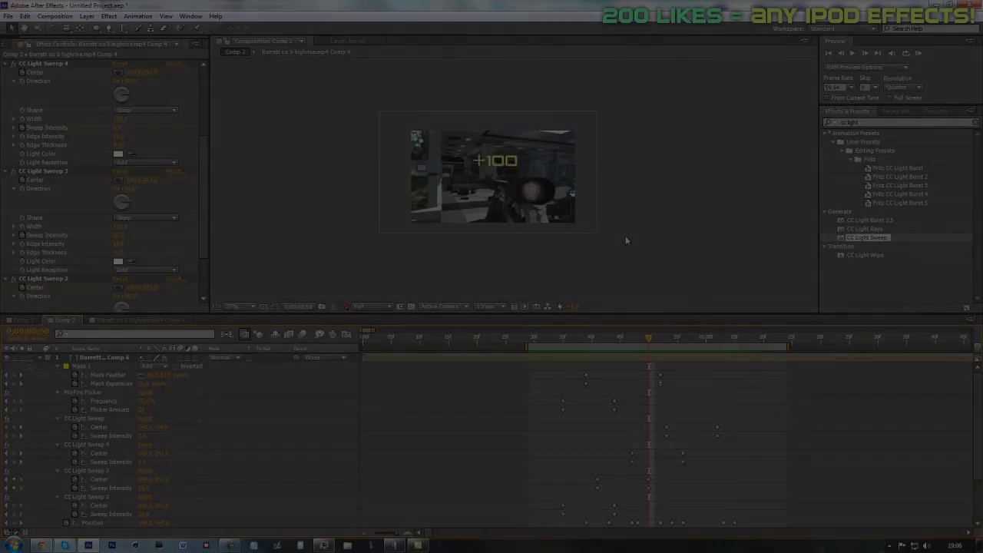
scroll(626, 241, up, 2)
drag(649, 340, 620, 347)
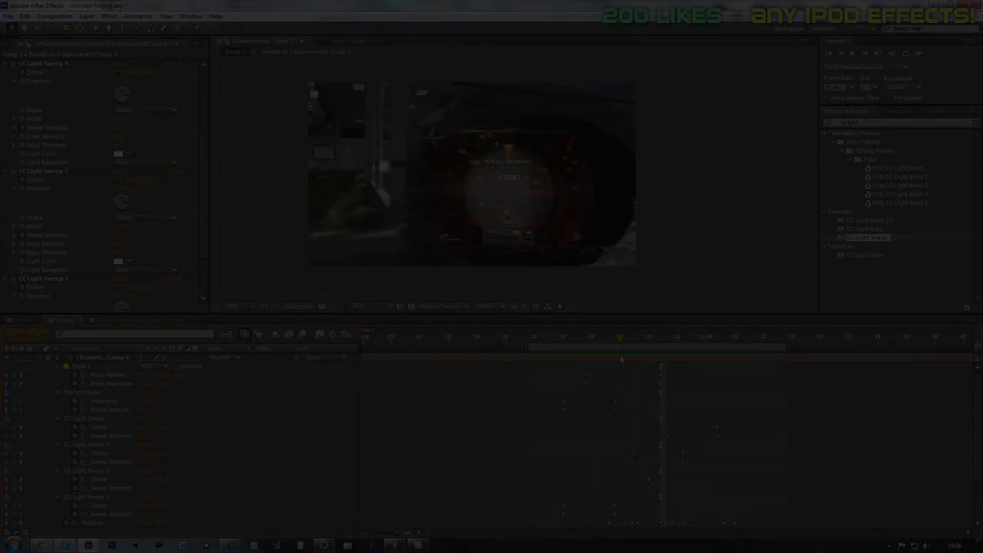